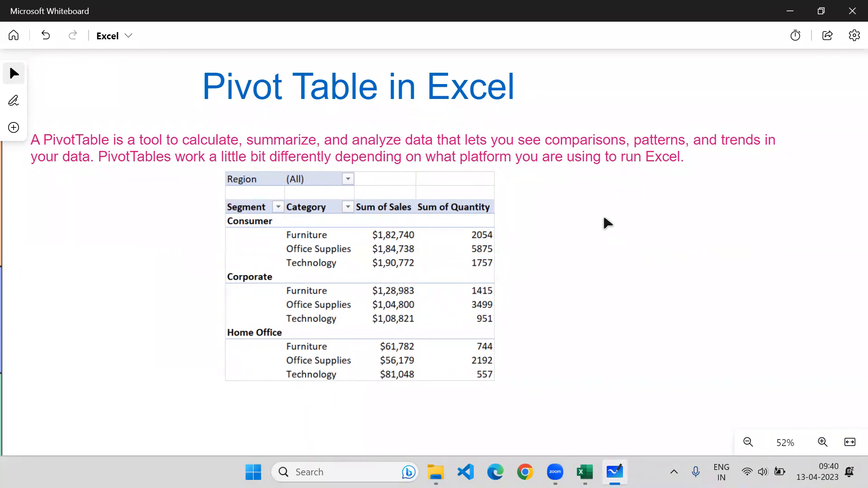
Switch to Excel with the Sales report final workbook and review its column headers from Order ID through Sales.
{"action": "left_click", "coordinate": [585, 472]}
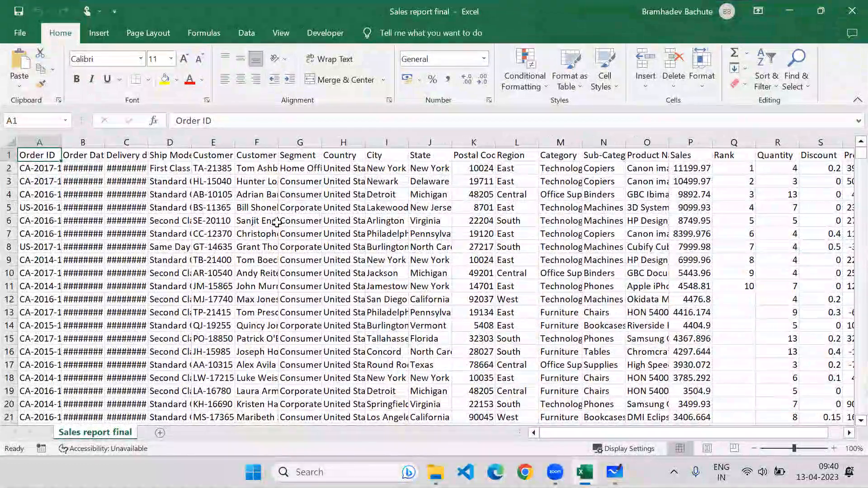
{"action": "left_click", "coordinate": [39, 143]}
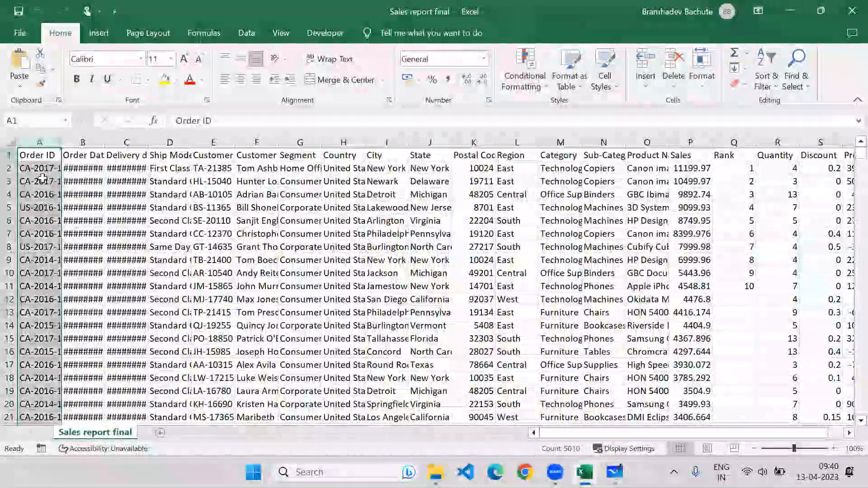
{"action": "left_click", "coordinate": [45, 156]}
{"action": "left_click", "coordinate": [79, 155]}
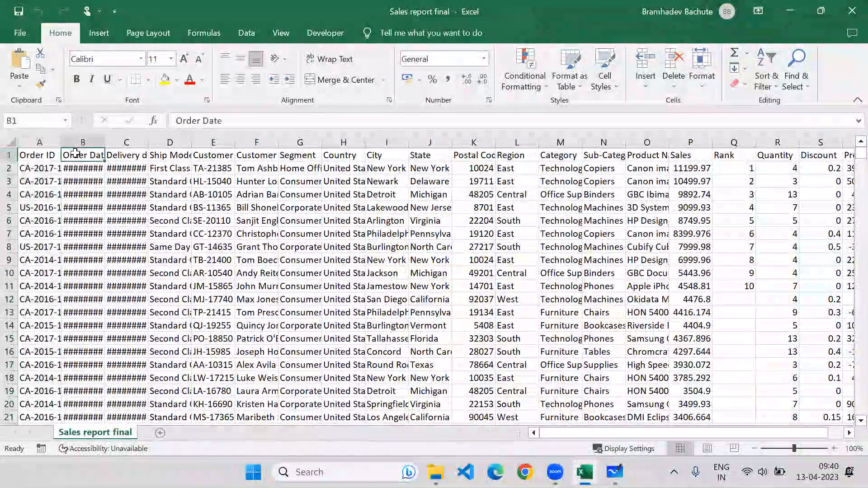
{"action": "left_click", "coordinate": [118, 154]}
{"action": "left_click", "coordinate": [49, 155]}
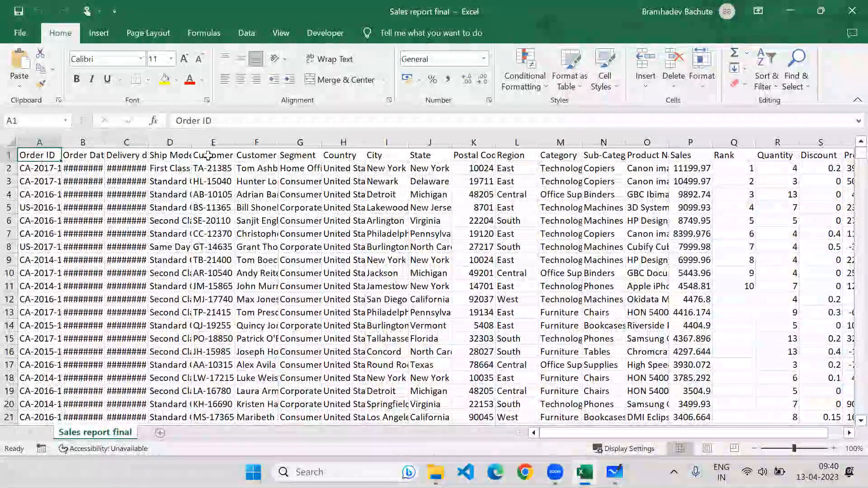
{"action": "key", "text": "Right"}
{"action": "key", "text": "Right"}
{"action": "key", "text": "Right"}
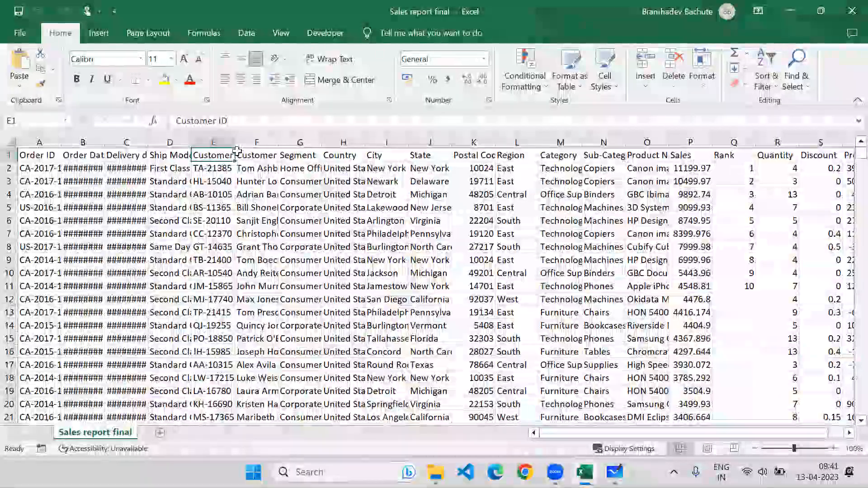
{"action": "left_click", "coordinate": [253, 156]}
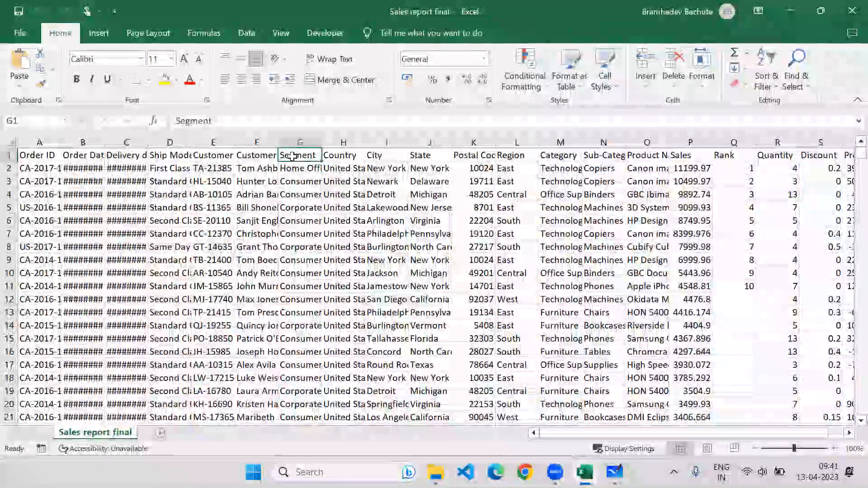
{"action": "left_click", "coordinate": [325, 156]}
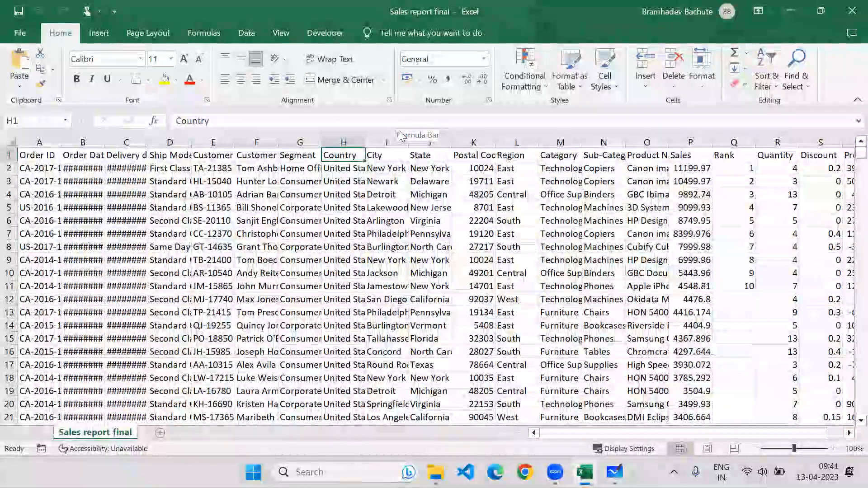
{"action": "left_click", "coordinate": [378, 155]}
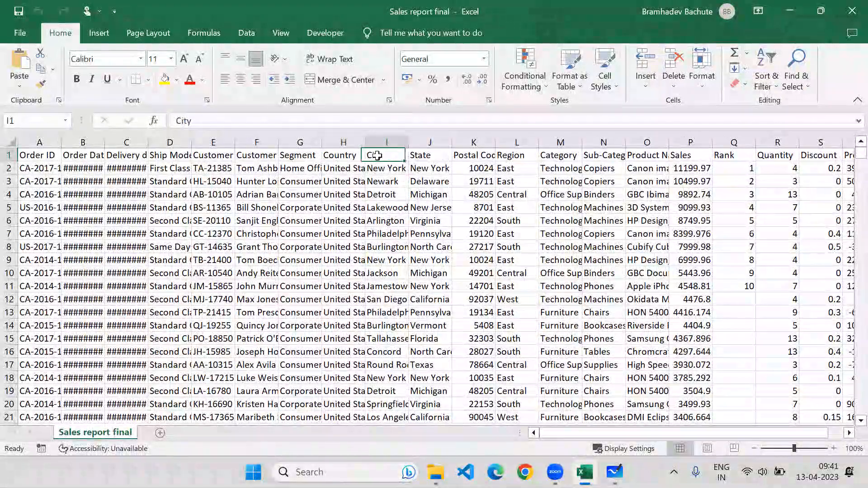
{"action": "left_click", "coordinate": [423, 156]}
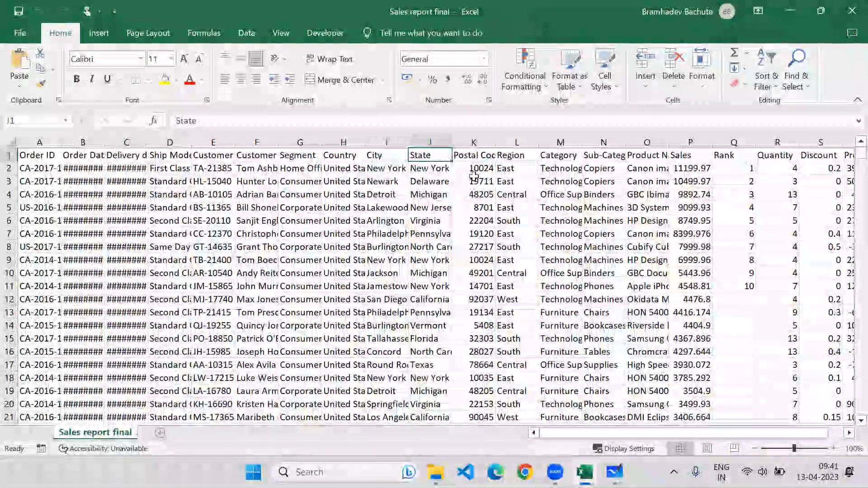
{"action": "left_click", "coordinate": [480, 155]}
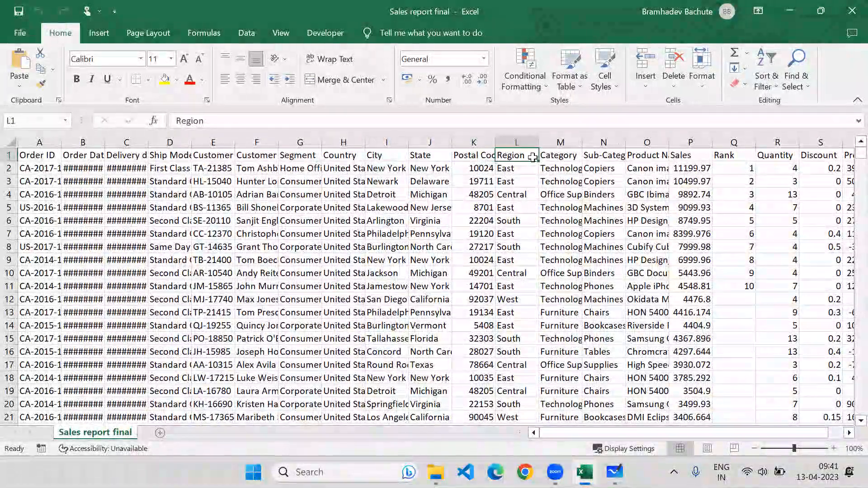
{"action": "left_click", "coordinate": [548, 157]}
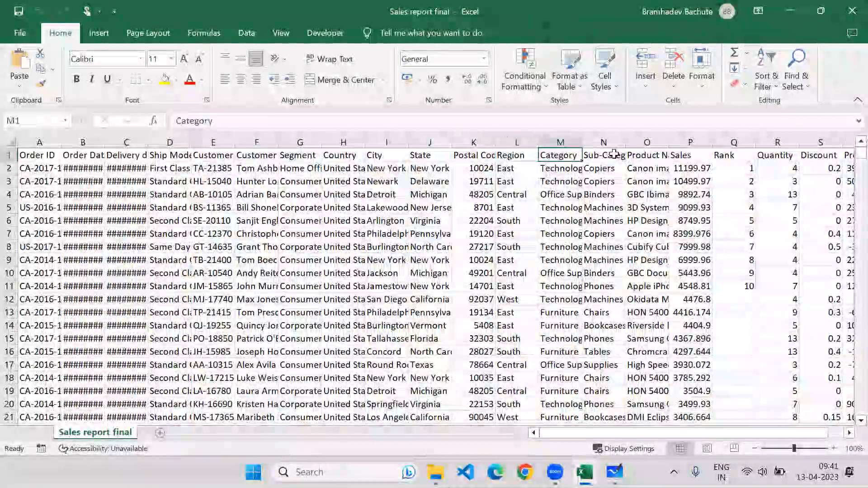
{"action": "left_click", "coordinate": [643, 154]}
{"action": "left_click", "coordinate": [690, 154]}
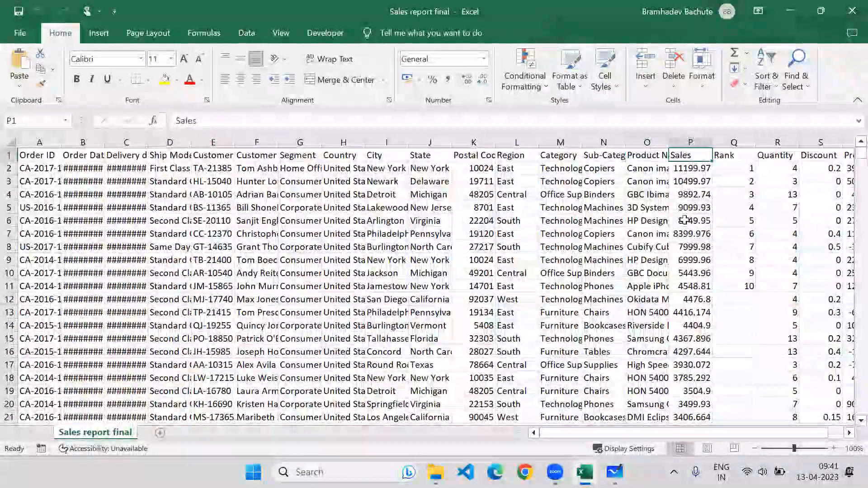
Delete the entire Rank column next to the Sales column.
{"action": "scroll", "coordinate": [685, 294], "scroll_direction": "right", "scroll_amount": 1}
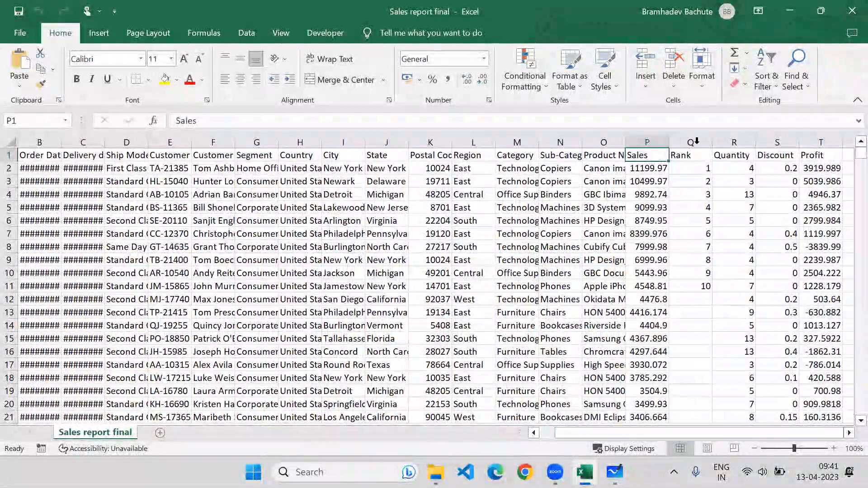
{"action": "left_click", "coordinate": [696, 141]}
{"action": "key", "text": "ctrl+minus"}
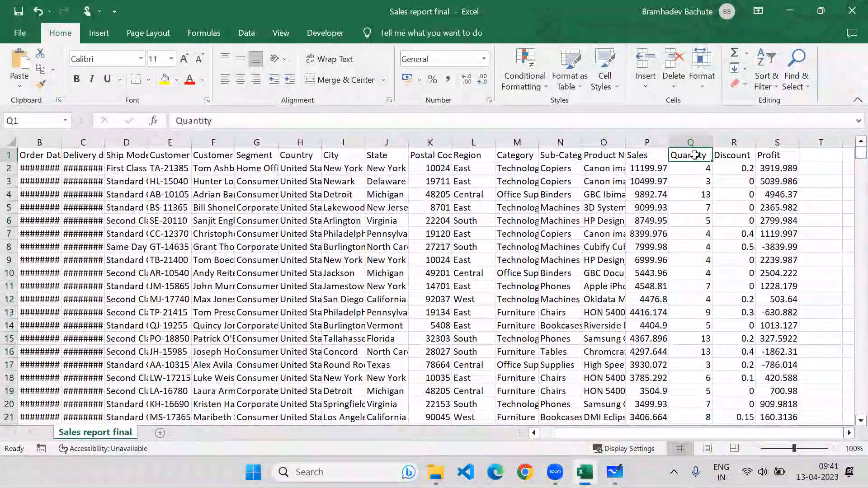
Add filters to the header row across all columns from Order ID to Profit.
{"action": "left_click", "coordinate": [741, 154]}
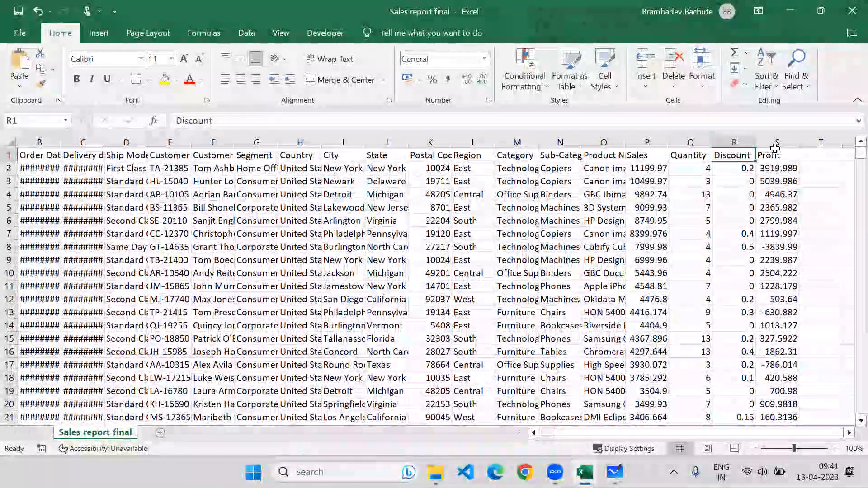
{"action": "left_click", "coordinate": [774, 152]}
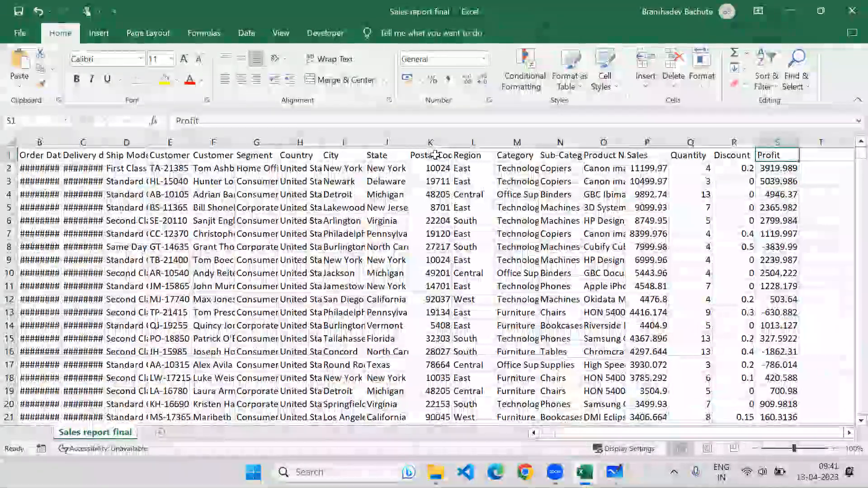
{"action": "key", "text": "ctrl+shift+Left"}
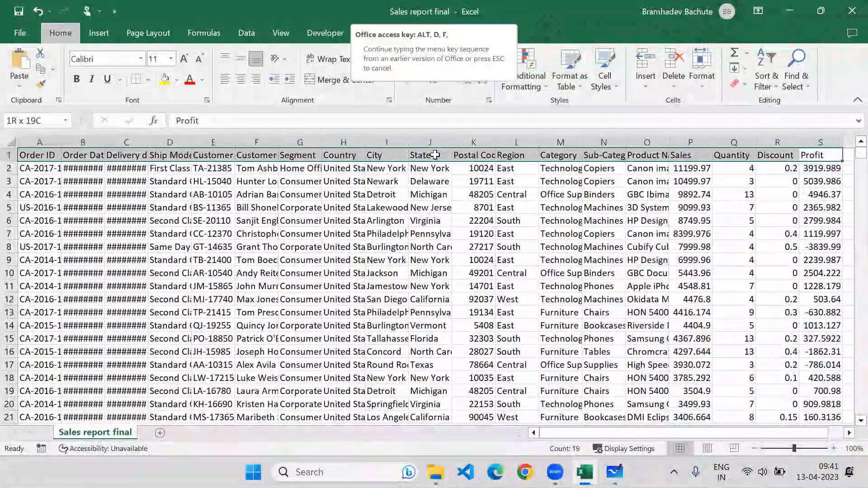
{"action": "key", "text": "ctrl+shift+l"}
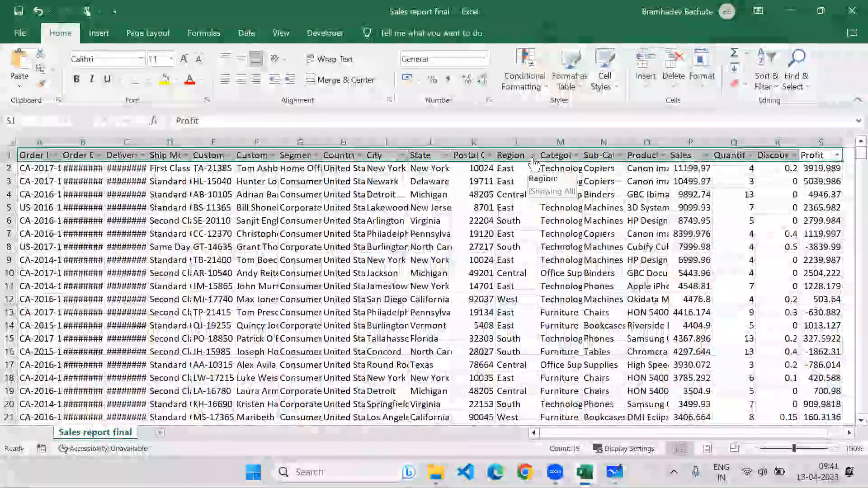
Filter the Region column to South and the Segment column to Consumer.
{"action": "left_click", "coordinate": [532, 155]}
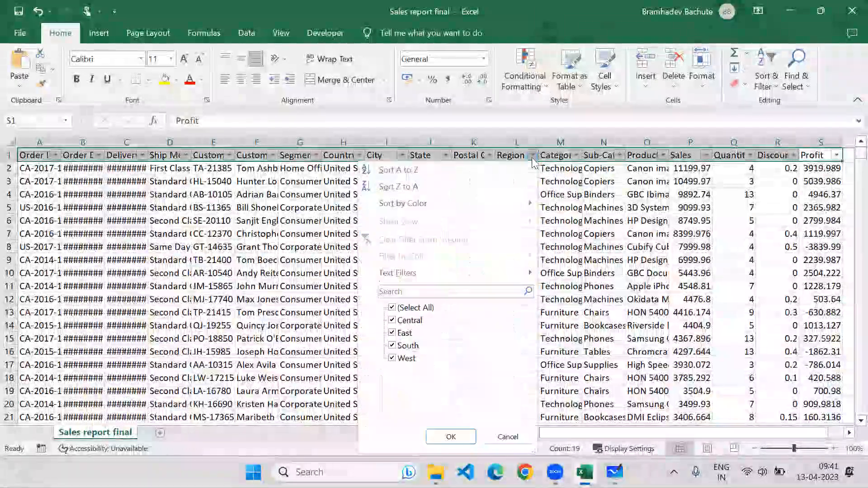
{"action": "left_click", "coordinate": [391, 308]}
{"action": "left_click", "coordinate": [392, 346]}
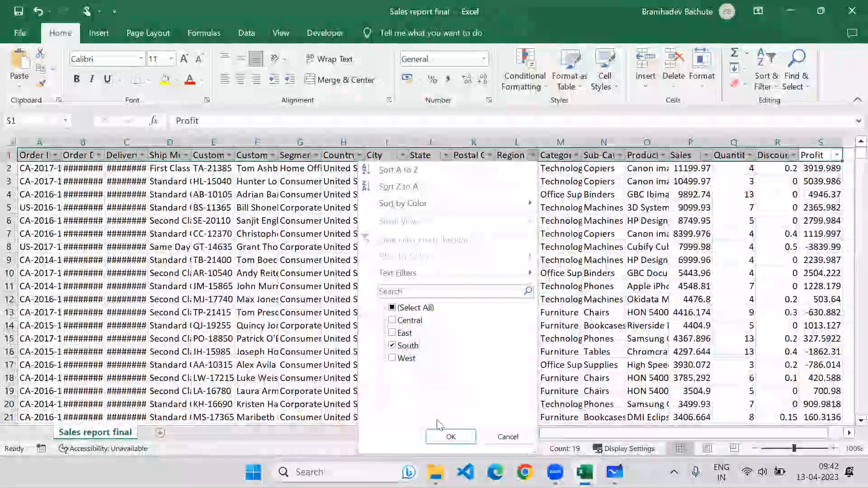
{"action": "left_click", "coordinate": [441, 436]}
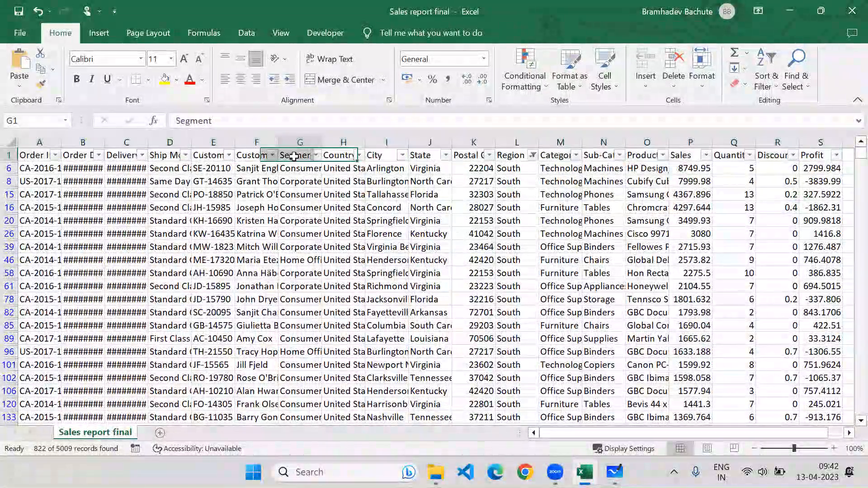
{"action": "left_click", "coordinate": [315, 155]}
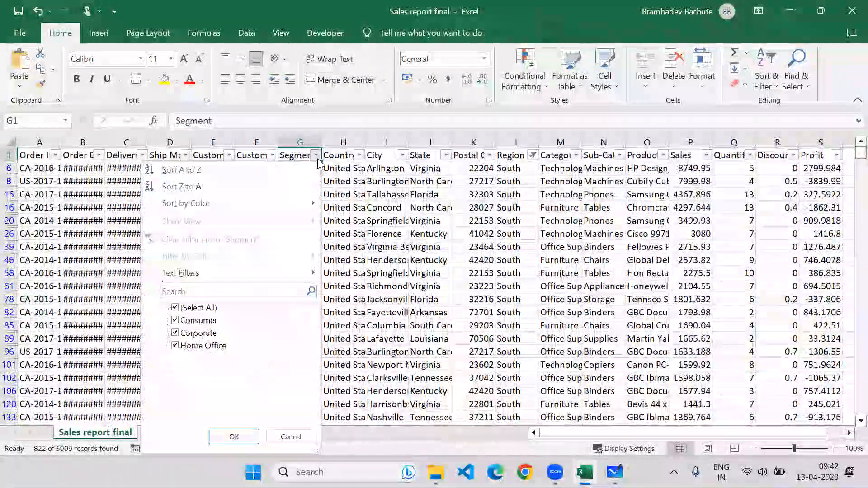
{"action": "left_click", "coordinate": [177, 322]}
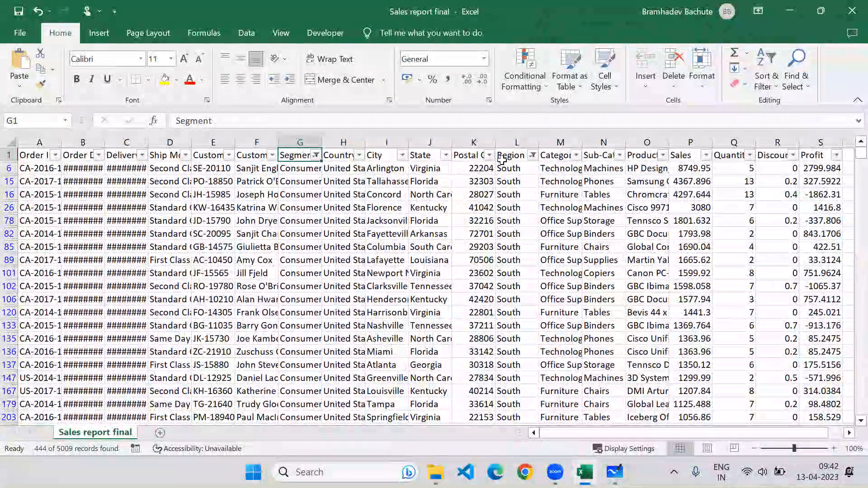
Check the total of all filtered Sales values, and remove the filters from the header row.
{"action": "left_click", "coordinate": [520, 157]}
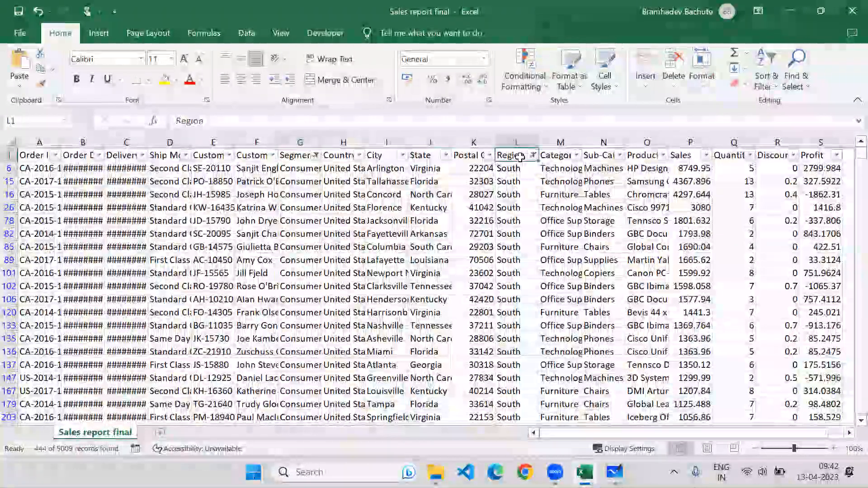
{"action": "key", "text": "Right"}
{"action": "key", "text": "Right"}
{"action": "key", "text": "Right"}
{"action": "key", "text": "Right"}
{"action": "key", "text": "Right"}
{"action": "key", "text": "Right"}
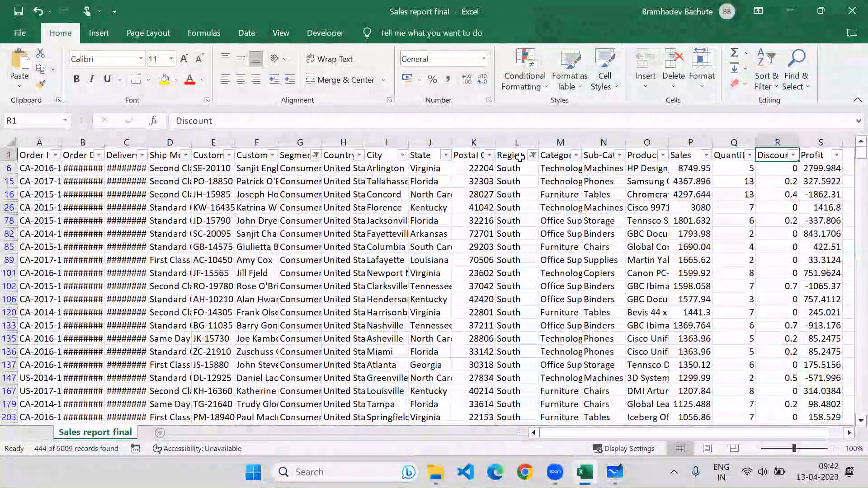
{"action": "key", "text": "Left"}
{"action": "key", "text": "Left"}
{"action": "key", "text": "Left"}
{"action": "key", "text": "Right"}
{"action": "key", "text": "Down"}
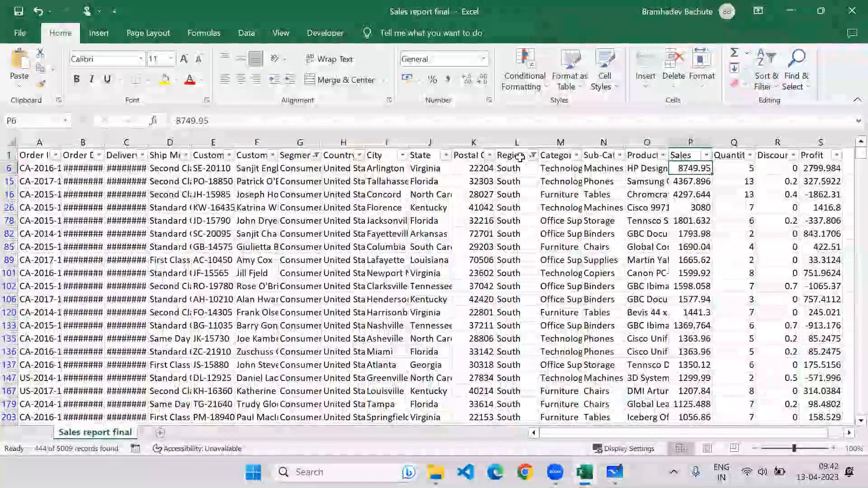
{"action": "key", "text": "ctrl+shift+Down"}
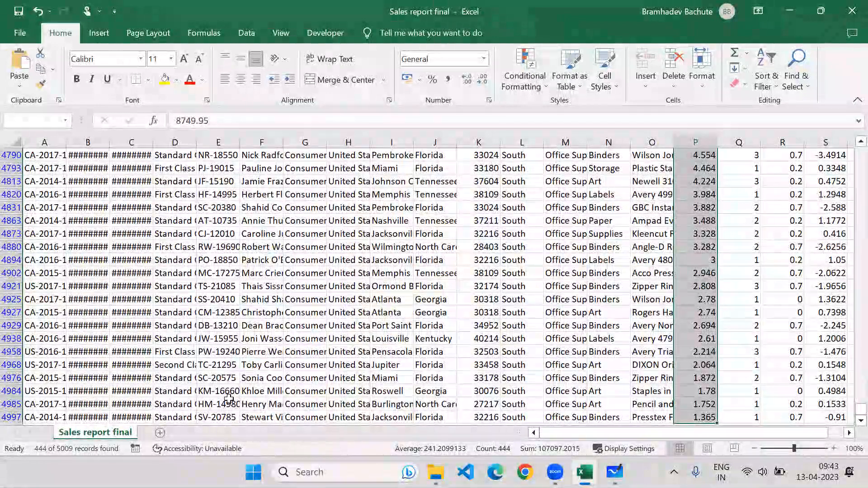
{"action": "key", "text": "ctrl+Up"}
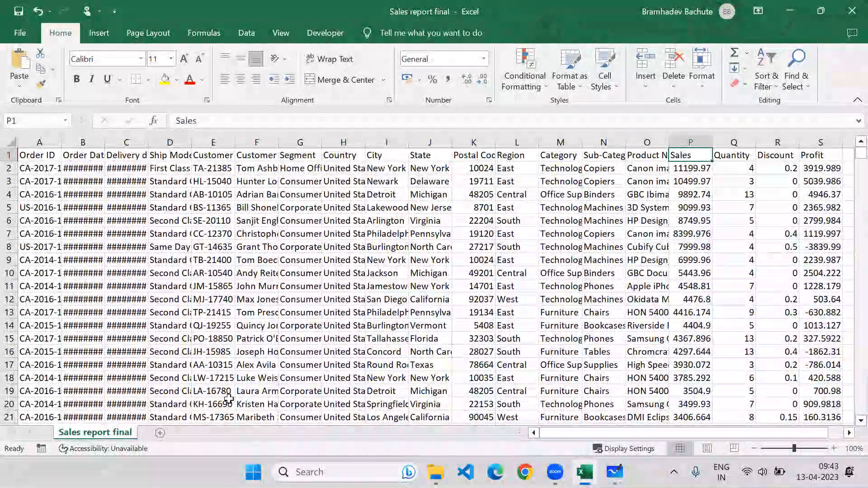
Create a PivotTable from the full data range A1:S5010 of the Sales report final sheet, placed in a new worksheet.
{"action": "key", "text": "ctrl+Left"}
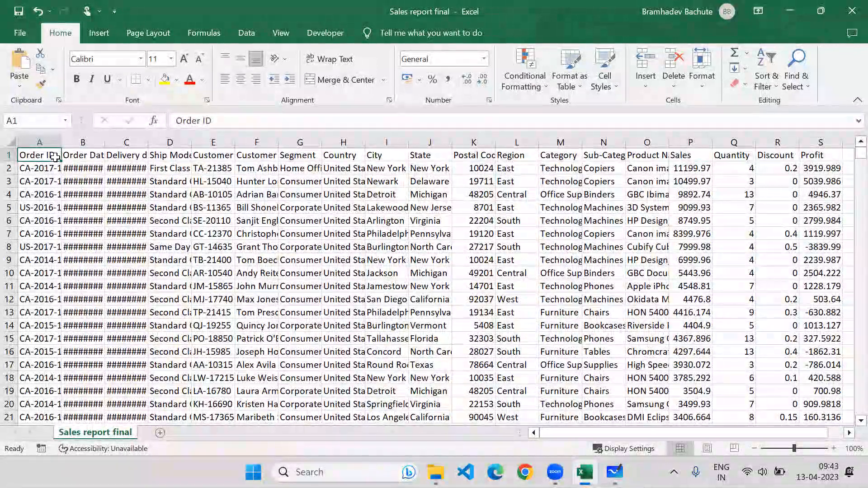
{"action": "key", "text": "ctrl+shift+End"}
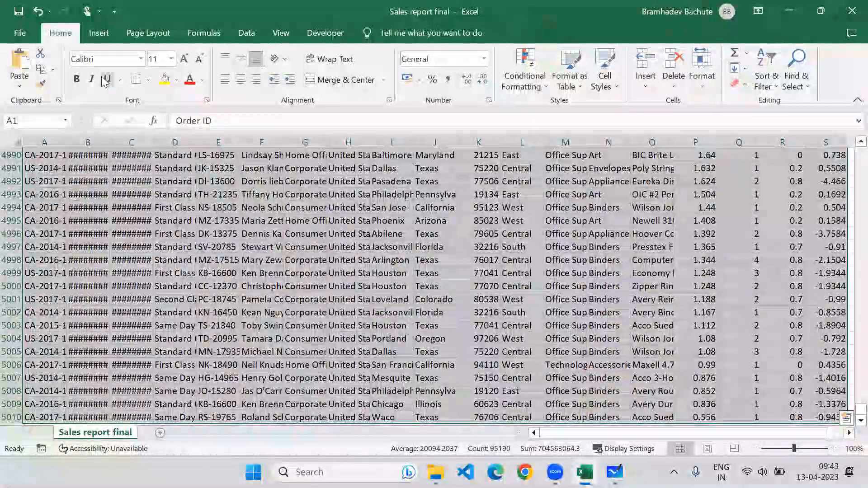
{"action": "left_click", "coordinate": [93, 39]}
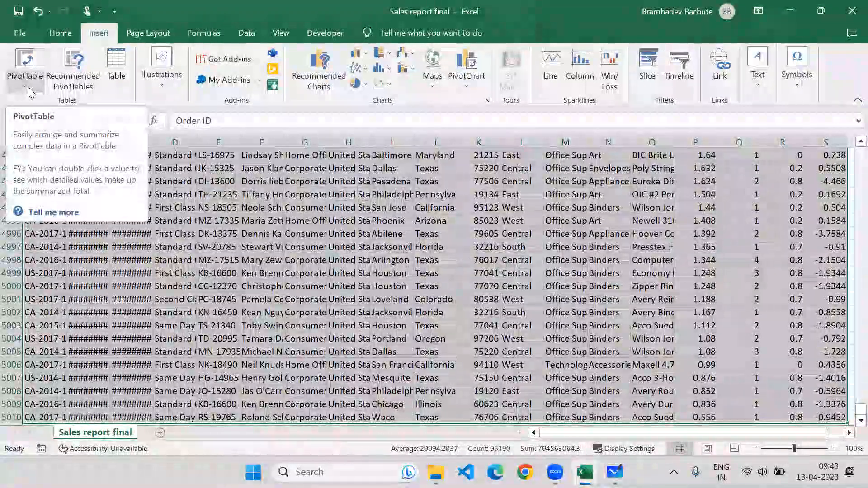
{"action": "left_click", "coordinate": [28, 87]}
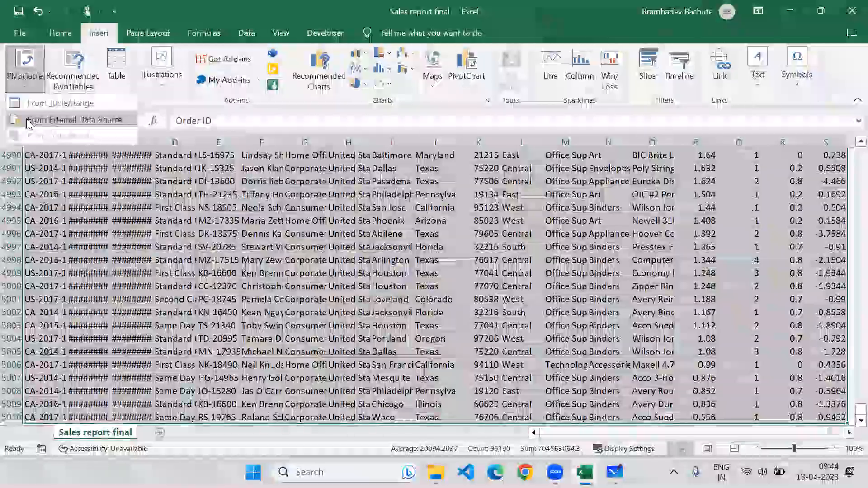
{"action": "left_click", "coordinate": [57, 106]}
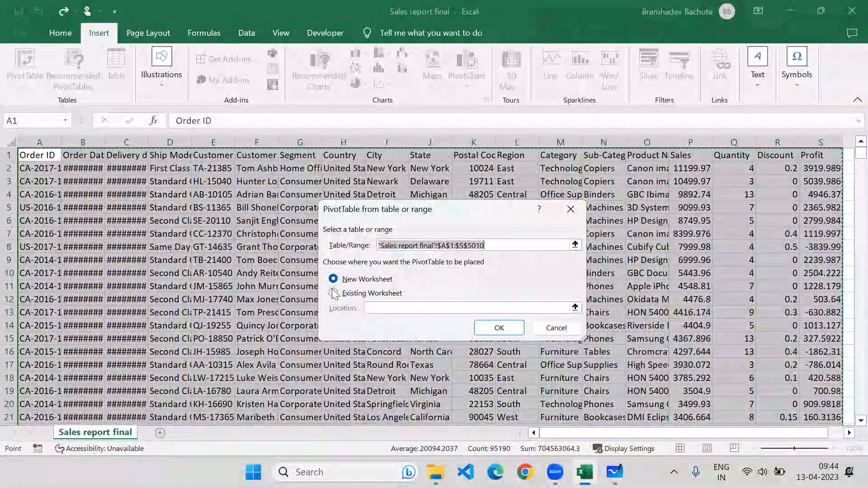
{"action": "left_click", "coordinate": [487, 335]}
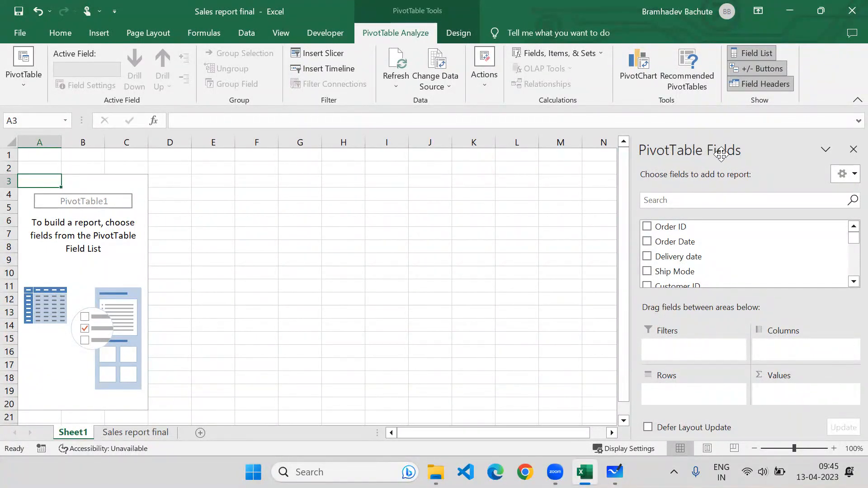
Add the Sales field to the PivotTable as a summed value.
{"action": "left_click", "coordinate": [777, 199]}
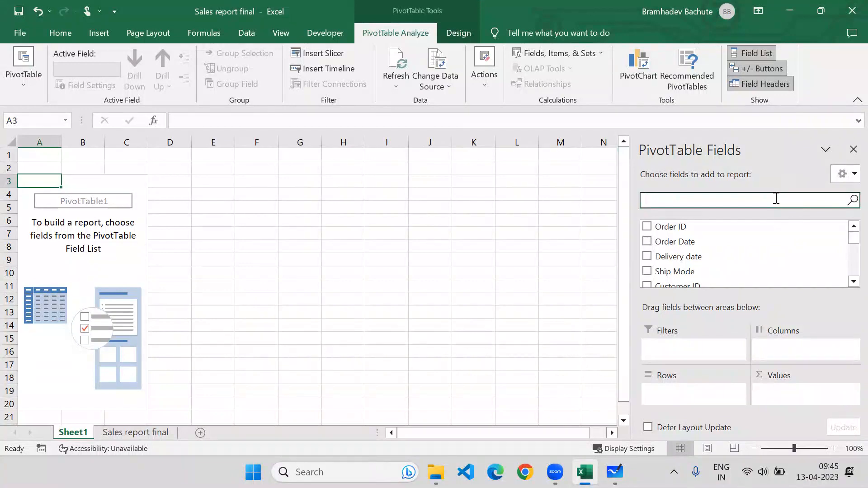
{"action": "left_click", "coordinate": [778, 155]}
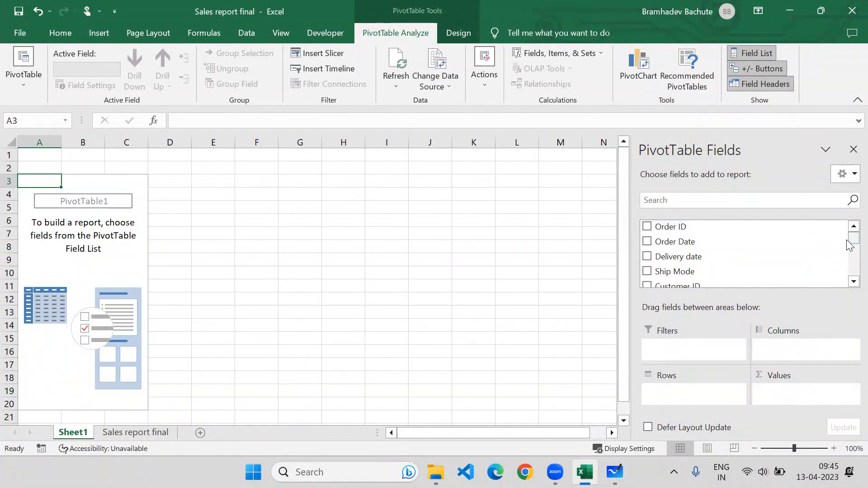
{"action": "left_click_drag", "start_coordinate": [848, 242], "coordinate": [849, 277]}
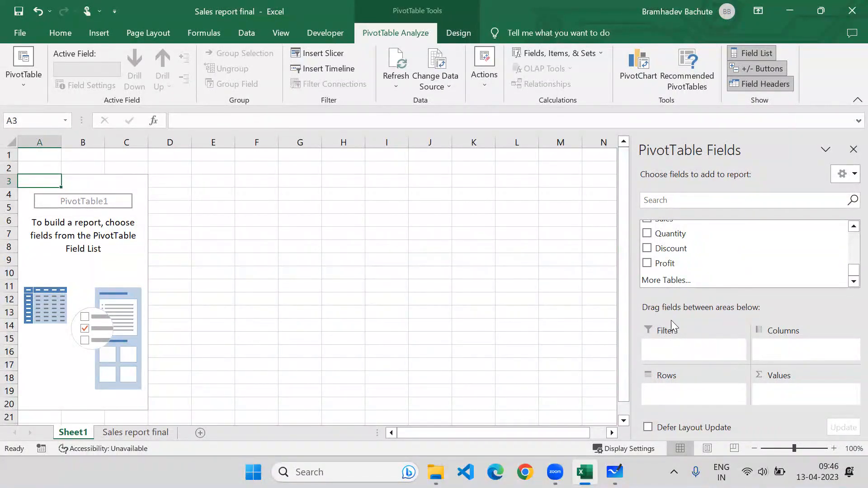
{"action": "left_click", "coordinate": [850, 229]}
{"action": "left_click", "coordinate": [850, 229]}
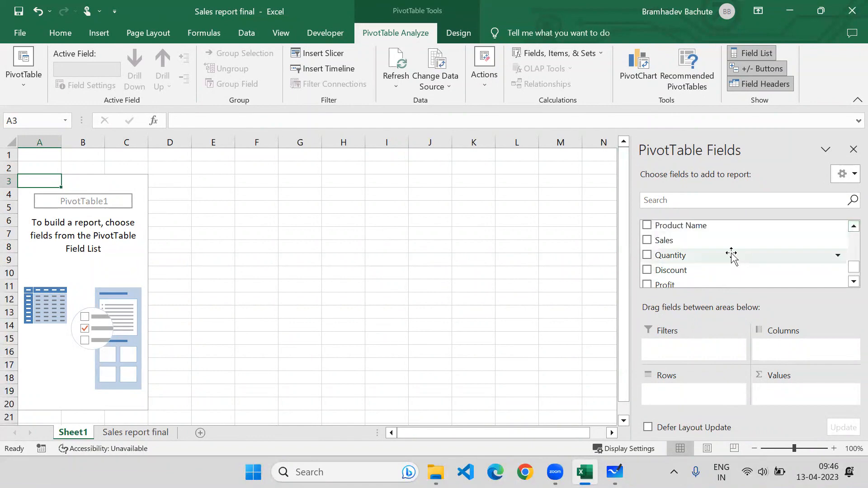
{"action": "left_click_drag", "start_coordinate": [668, 236], "coordinate": [655, 252]}
{"action": "left_click", "coordinate": [648, 251]}
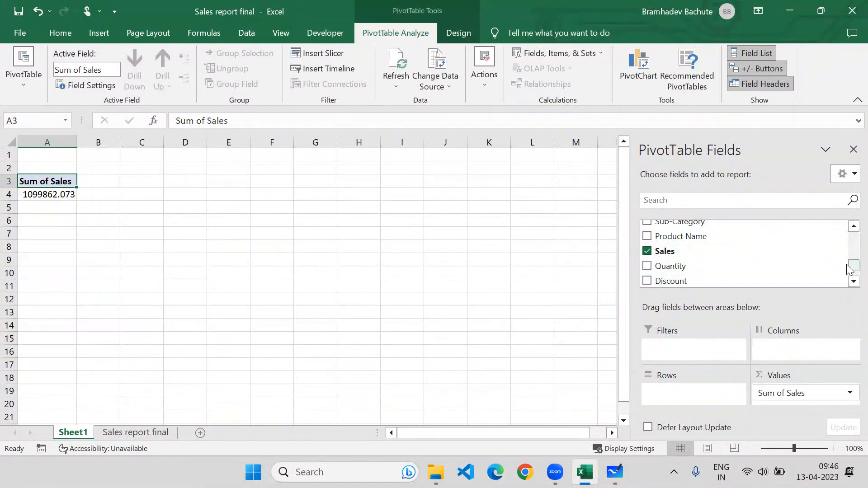
Add the Segment field to the PivotTable as row labels.
{"action": "left_click", "coordinate": [849, 229]}
{"action": "left_click", "coordinate": [850, 229]}
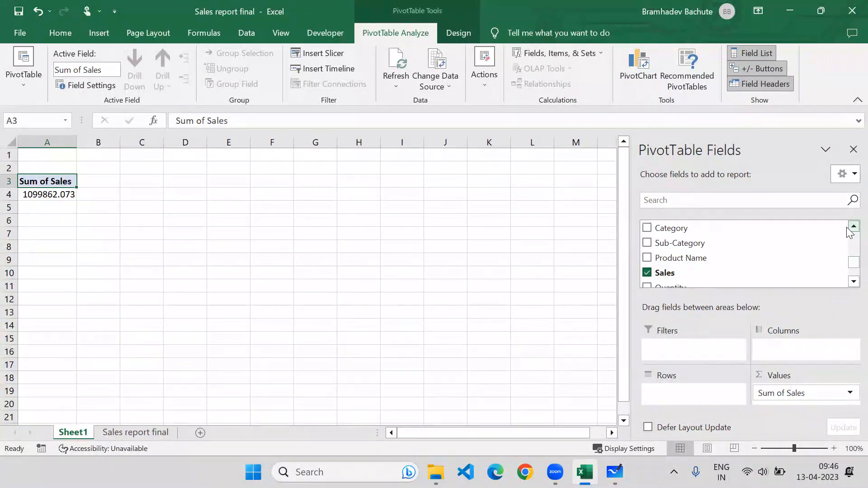
{"action": "left_click", "coordinate": [848, 229]}
{"action": "left_click", "coordinate": [848, 228]}
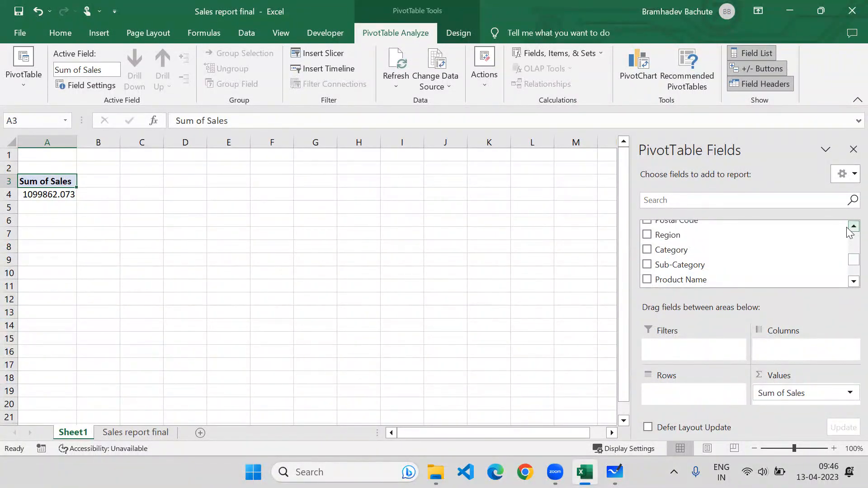
{"action": "left_click", "coordinate": [853, 227]}
{"action": "left_click", "coordinate": [853, 227]}
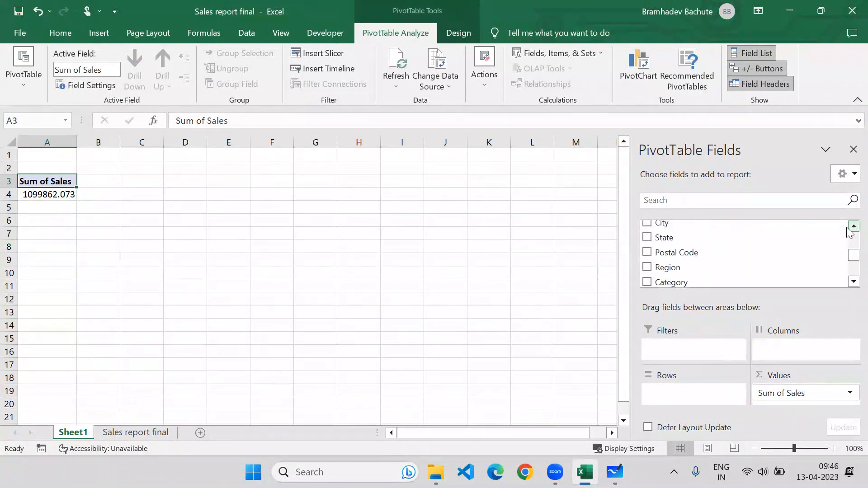
{"action": "left_click", "coordinate": [853, 227]}
{"action": "left_click", "coordinate": [853, 226]}
{"action": "left_click", "coordinate": [851, 227]}
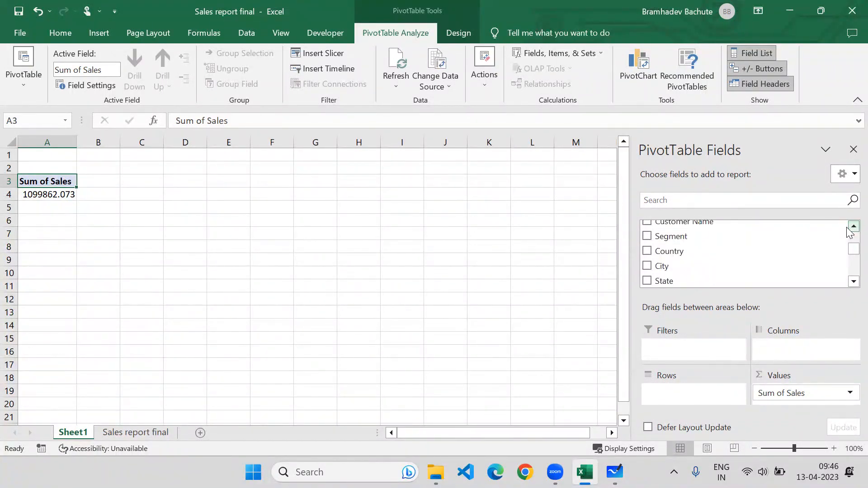
{"action": "left_click", "coordinate": [648, 237]}
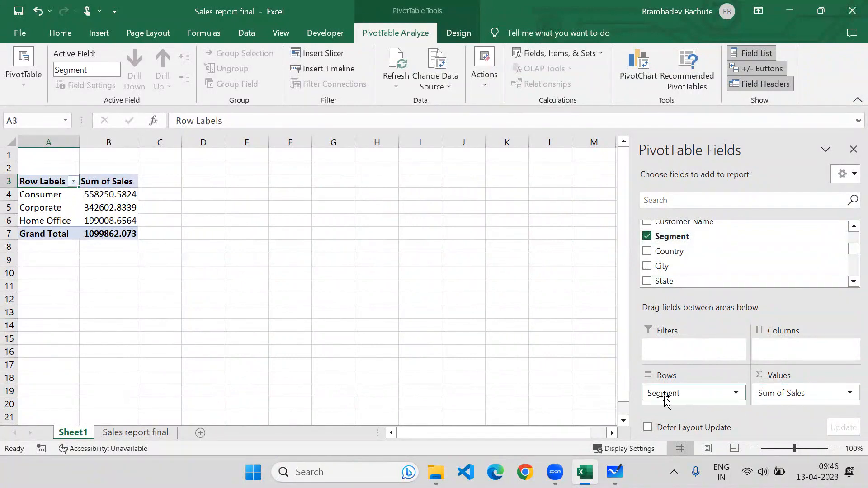
Try the Segment field as column labels in the PivotTable, and return it to the row labels.
{"action": "left_click_drag", "start_coordinate": [665, 395], "coordinate": [771, 355]}
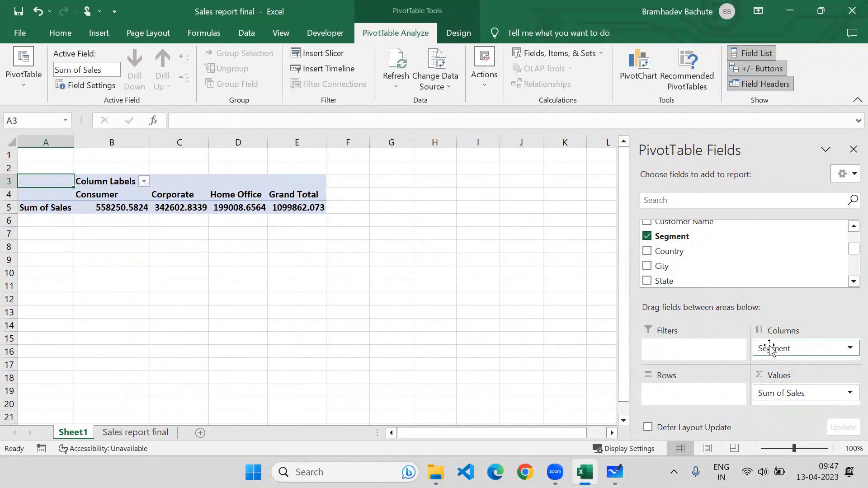
{"action": "left_click_drag", "start_coordinate": [770, 348], "coordinate": [672, 405]}
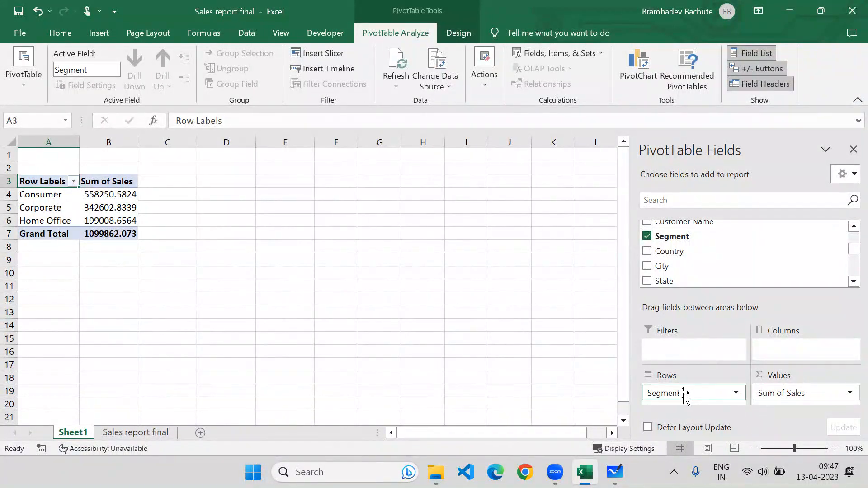
{"action": "left_click_drag", "start_coordinate": [63, 194], "coordinate": [64, 216]}
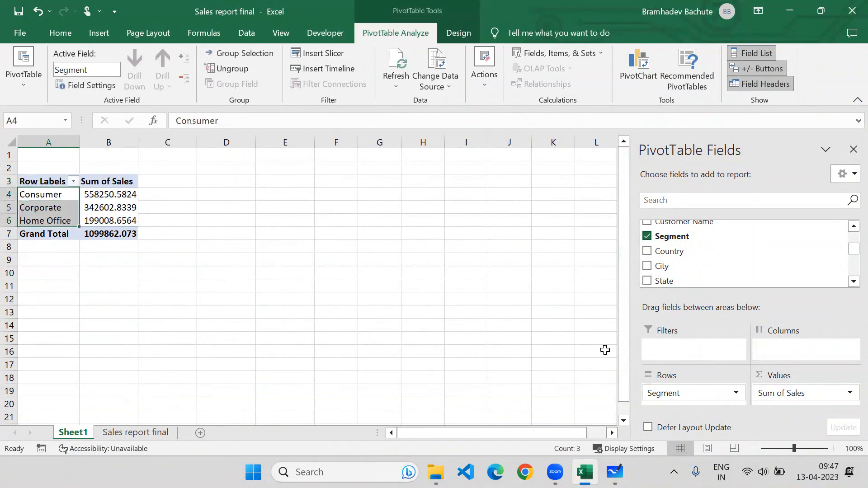
{"action": "left_click", "coordinate": [668, 393]}
{"action": "left_click_drag", "start_coordinate": [669, 393], "coordinate": [795, 352]}
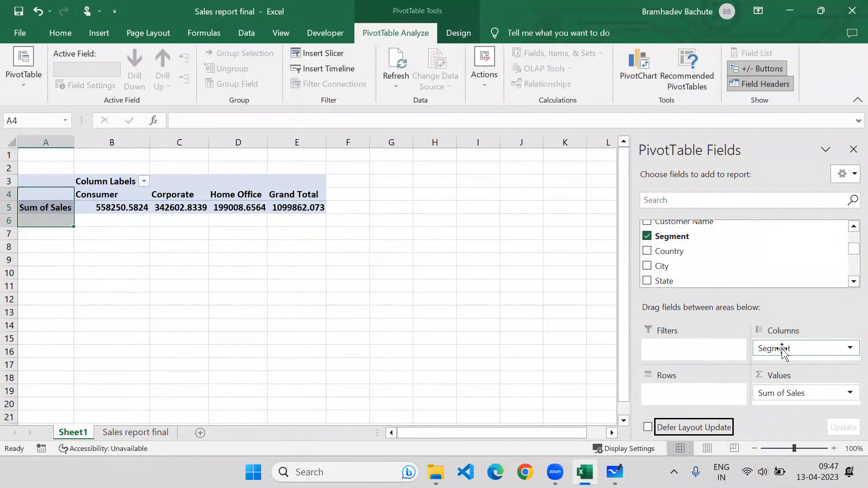
{"action": "left_click_drag", "start_coordinate": [783, 350], "coordinate": [677, 395]}
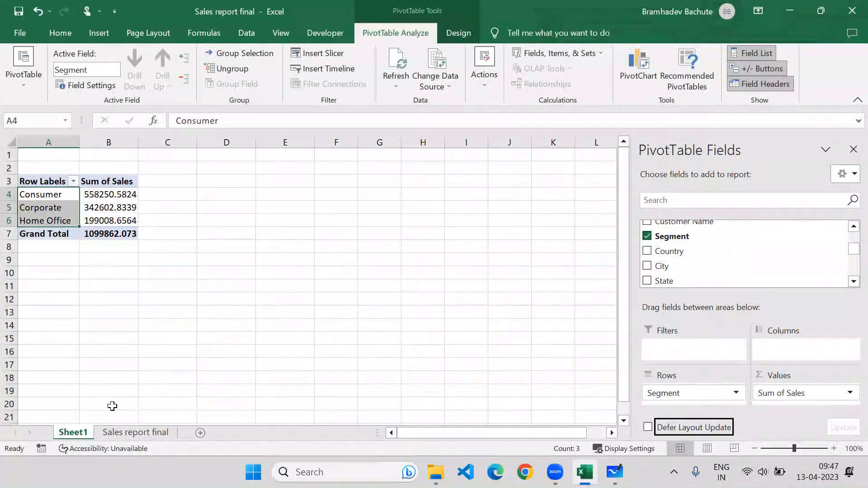
{"action": "left_click", "coordinate": [130, 433]}
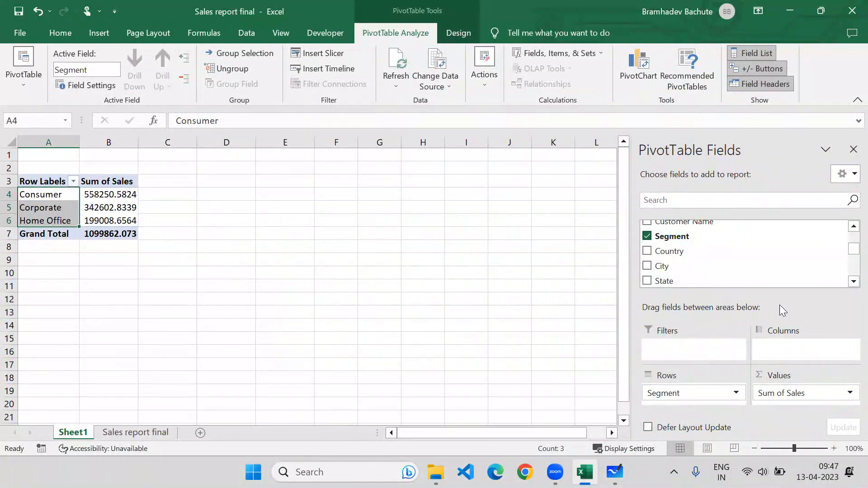
Add the Region field to the PivotTable as column labels.
{"action": "left_click", "coordinate": [848, 229]}
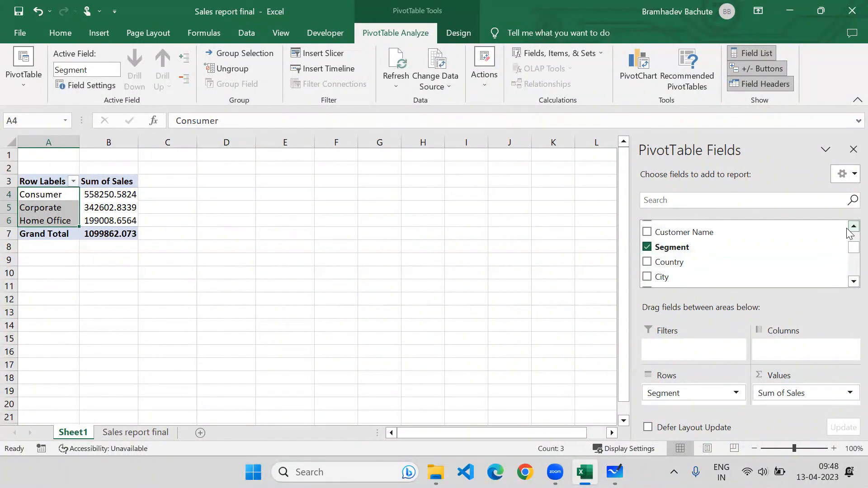
{"action": "left_click", "coordinate": [848, 229]}
{"action": "left_click", "coordinate": [848, 229]}
{"action": "left_click", "coordinate": [847, 230]}
{"action": "left_click", "coordinate": [848, 229]}
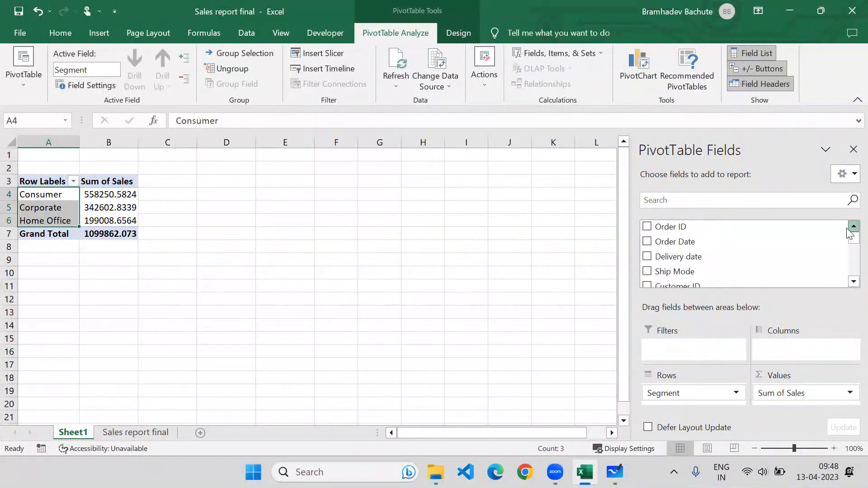
{"action": "left_click", "coordinate": [852, 282]}
{"action": "left_click", "coordinate": [852, 282]}
{"action": "left_click", "coordinate": [851, 282]}
{"action": "left_click", "coordinate": [852, 282]}
{"action": "left_click", "coordinate": [852, 282]}
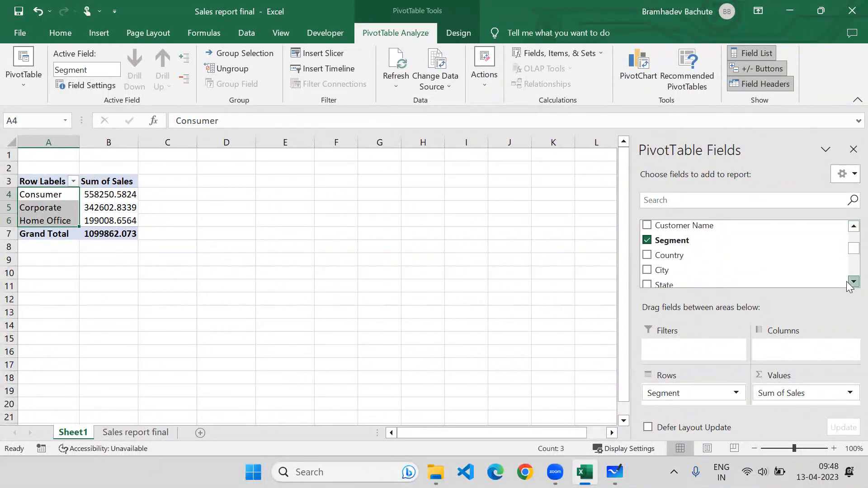
{"action": "left_click", "coordinate": [851, 282]}
{"action": "left_click", "coordinate": [851, 283]}
{"action": "left_click", "coordinate": [851, 282]}
{"action": "left_click", "coordinate": [852, 282]}
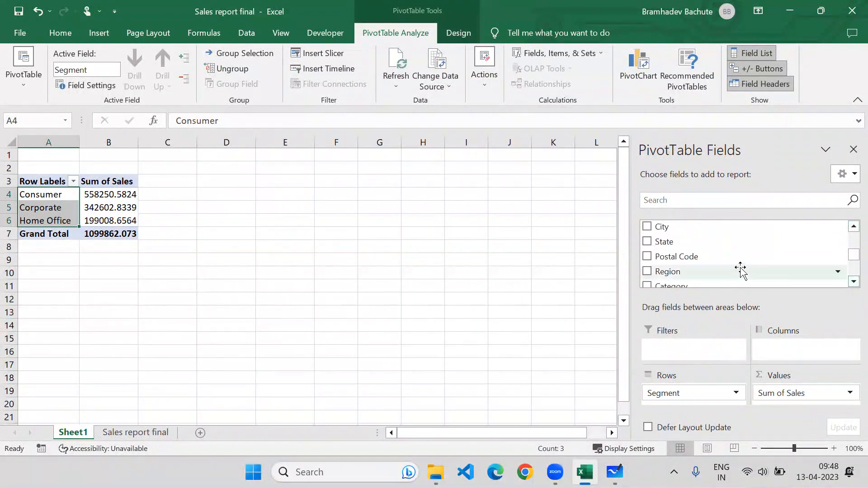
{"action": "left_click_drag", "start_coordinate": [676, 272], "coordinate": [783, 347]}
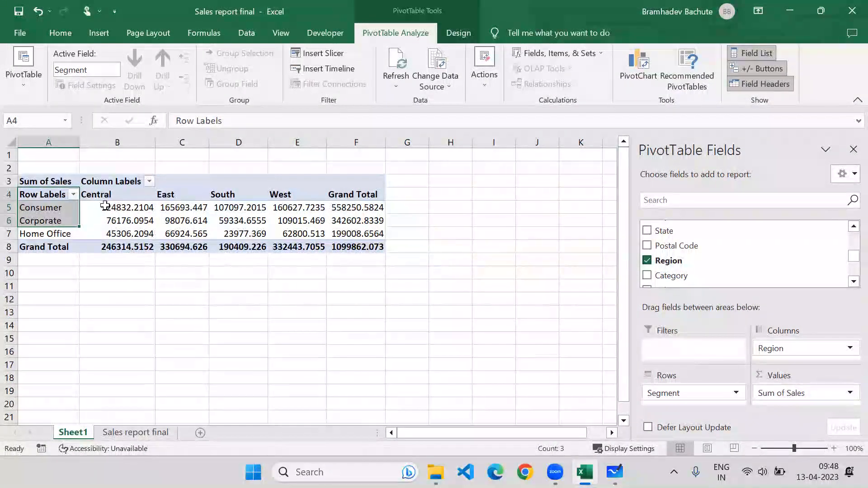
Examine the sales breakdown by segment and region, including the Consumer sales for the South region.
{"action": "left_click_drag", "start_coordinate": [53, 194], "coordinate": [374, 242]}
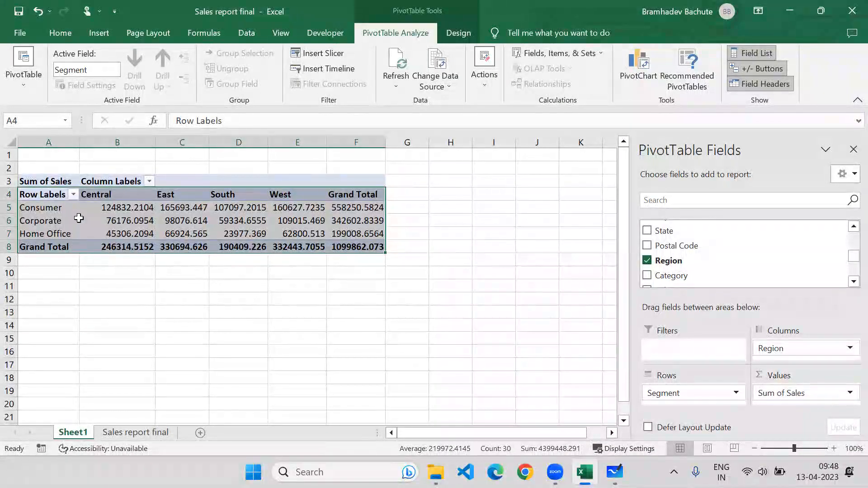
{"action": "left_click", "coordinate": [50, 209]}
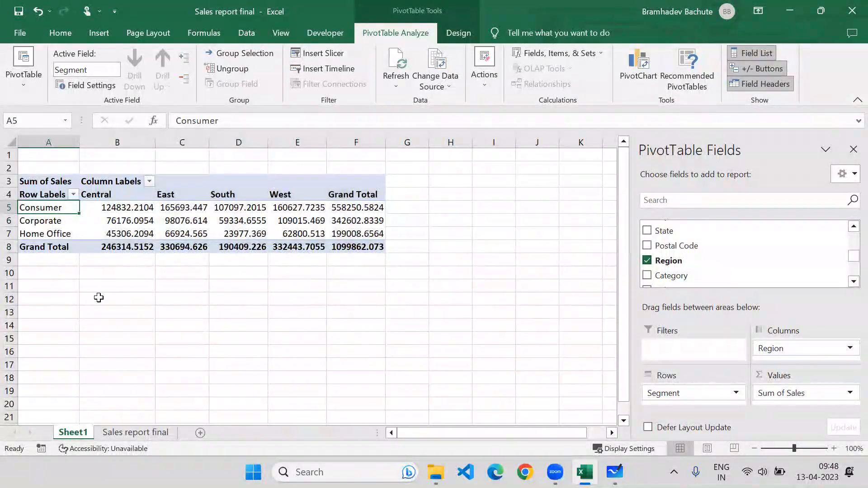
{"action": "left_click", "coordinate": [238, 206]}
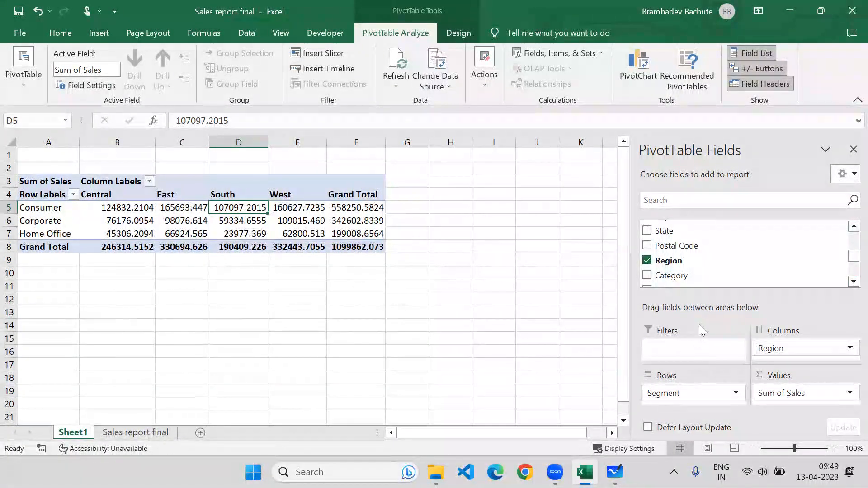
Add the State field to the PivotTable and place it as a report filter.
{"action": "left_click", "coordinate": [853, 227]}
{"action": "left_click", "coordinate": [853, 227]}
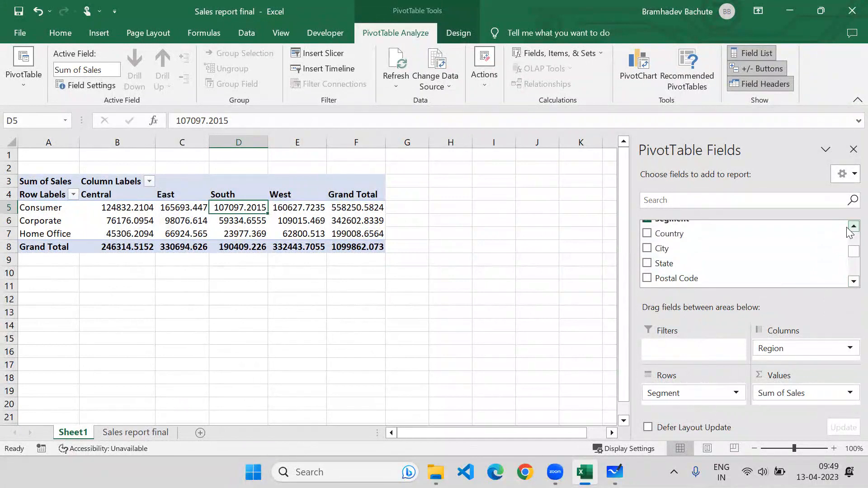
{"action": "left_click", "coordinate": [853, 227]}
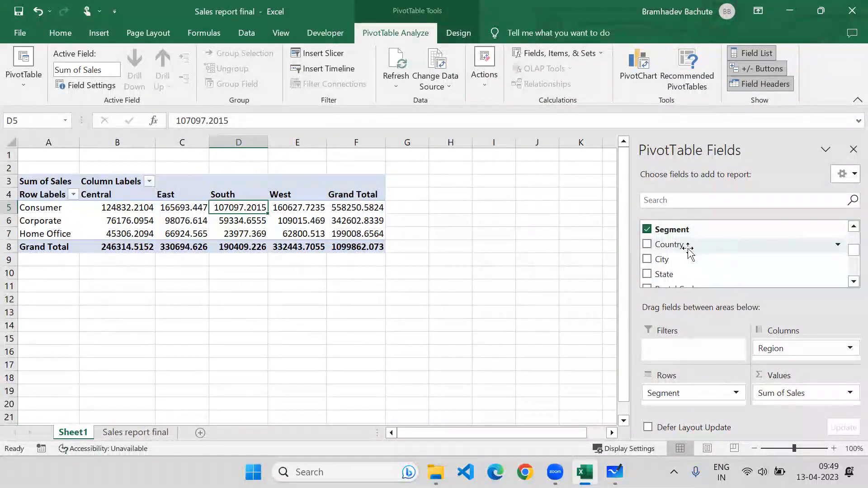
{"action": "left_click", "coordinate": [850, 227]}
{"action": "left_click", "coordinate": [850, 227]}
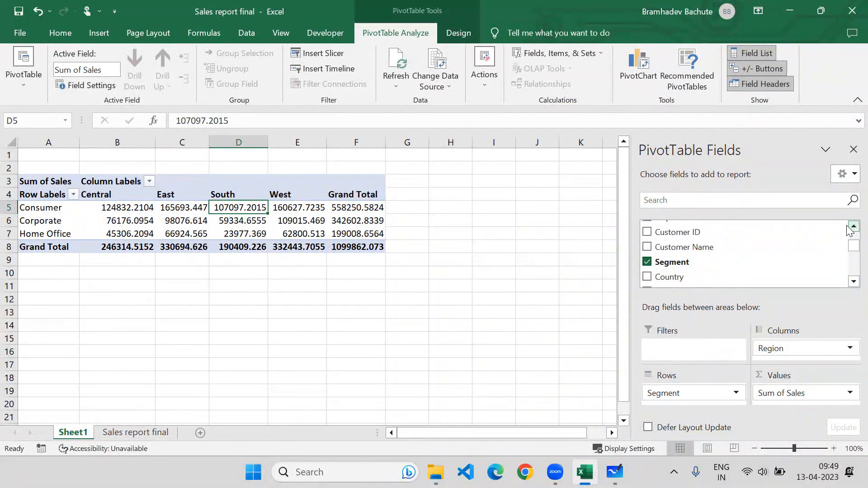
{"action": "left_click", "coordinate": [851, 282]}
{"action": "left_click", "coordinate": [852, 283]}
{"action": "left_click", "coordinate": [851, 282]}
{"action": "left_click", "coordinate": [852, 282]}
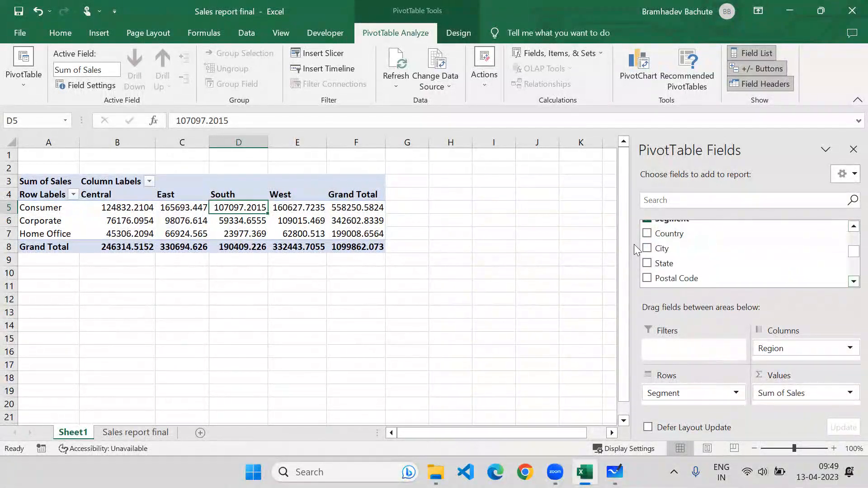
{"action": "left_click", "coordinate": [647, 263]}
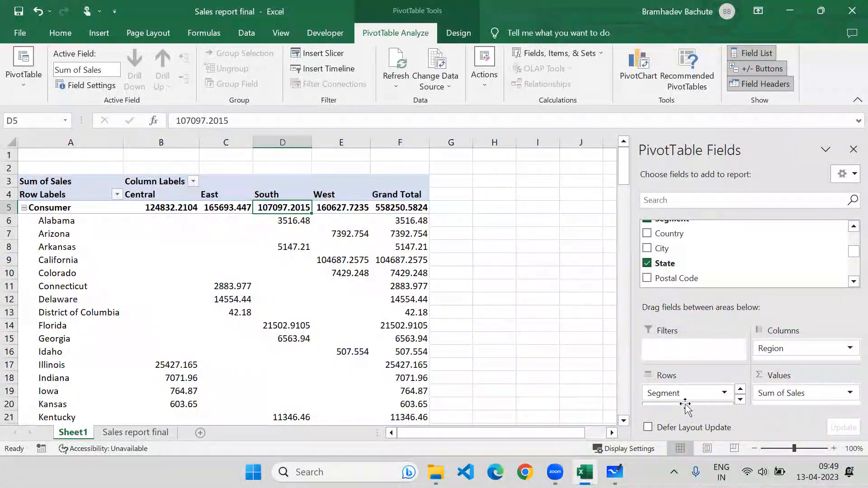
{"action": "left_click_drag", "start_coordinate": [686, 406], "coordinate": [681, 364]}
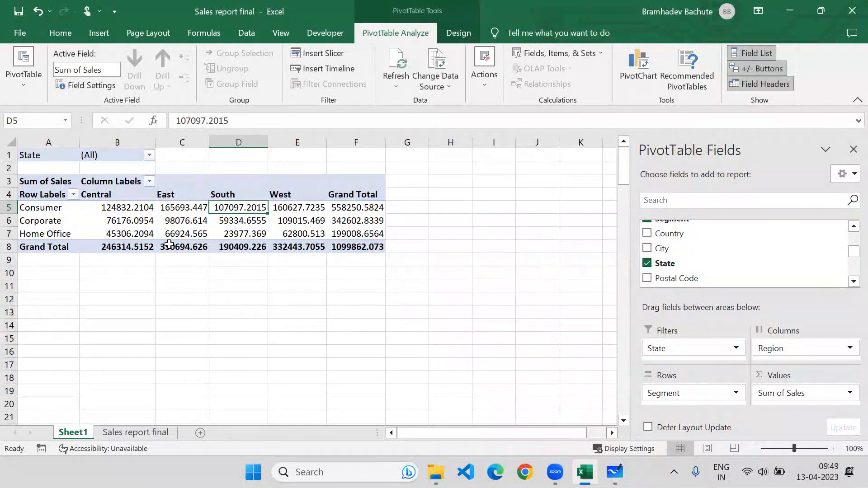
Filter the PivotTable by state to show only Arizona and California, allowing multiple items.
{"action": "left_click", "coordinate": [119, 154]}
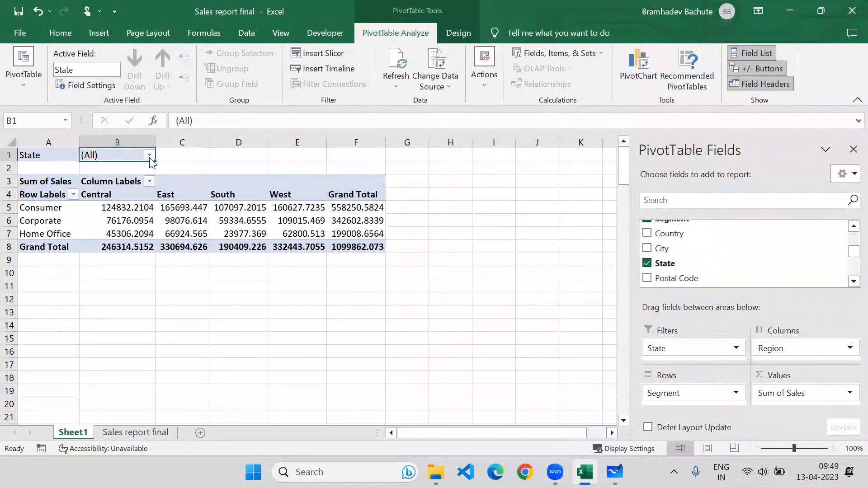
{"action": "left_click", "coordinate": [149, 156]}
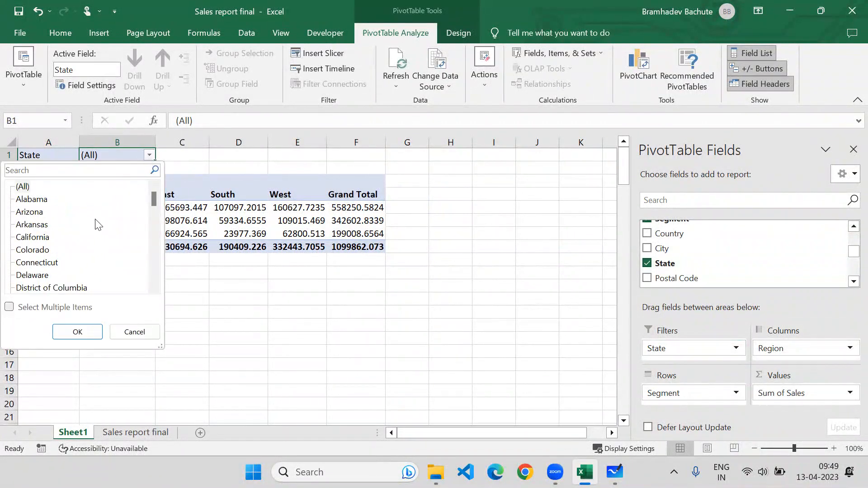
{"action": "left_click", "coordinate": [9, 308]}
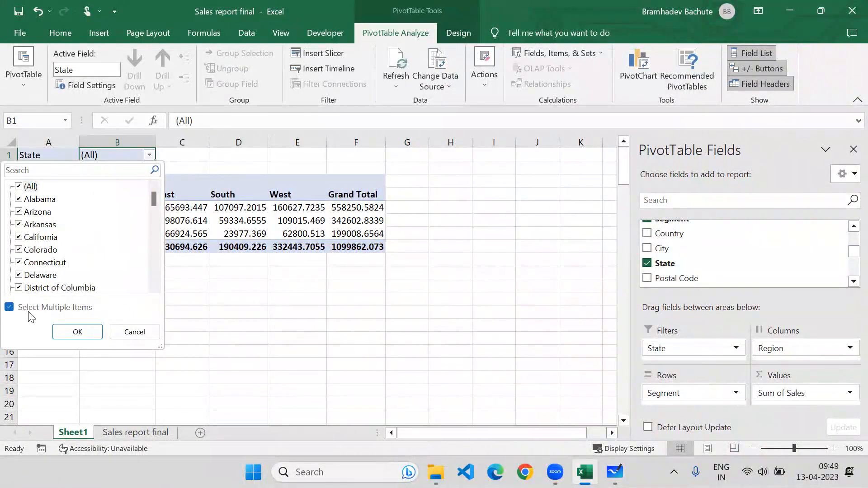
{"action": "left_click", "coordinate": [20, 187]}
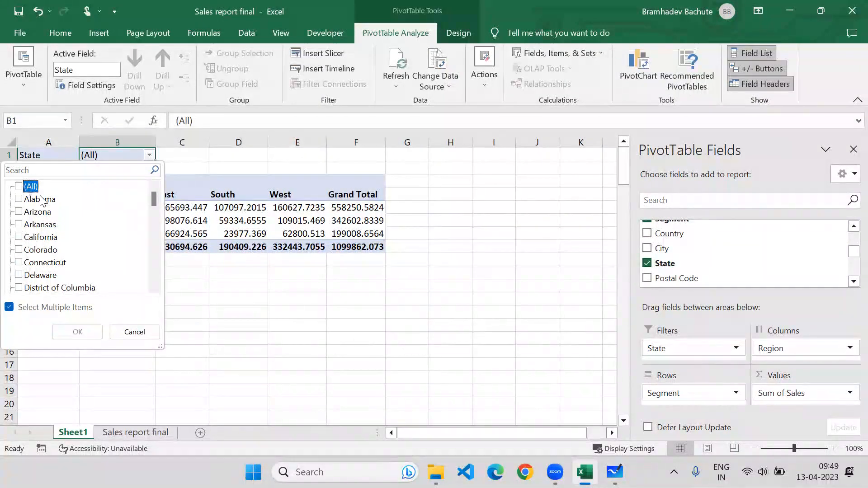
{"action": "left_click", "coordinate": [19, 213]}
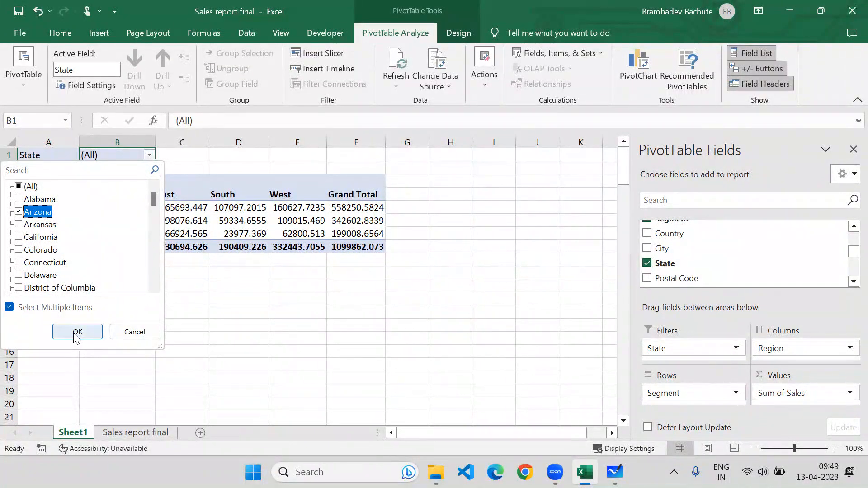
{"action": "left_click", "coordinate": [18, 240]}
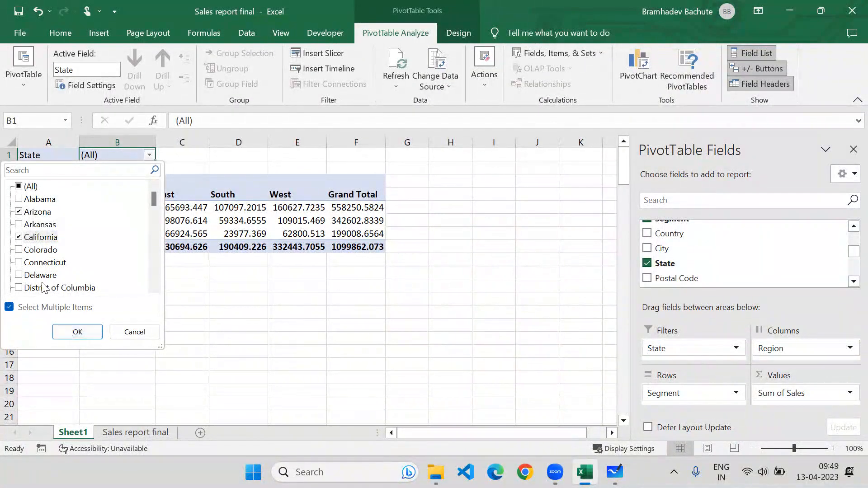
{"action": "left_click", "coordinate": [66, 332]}
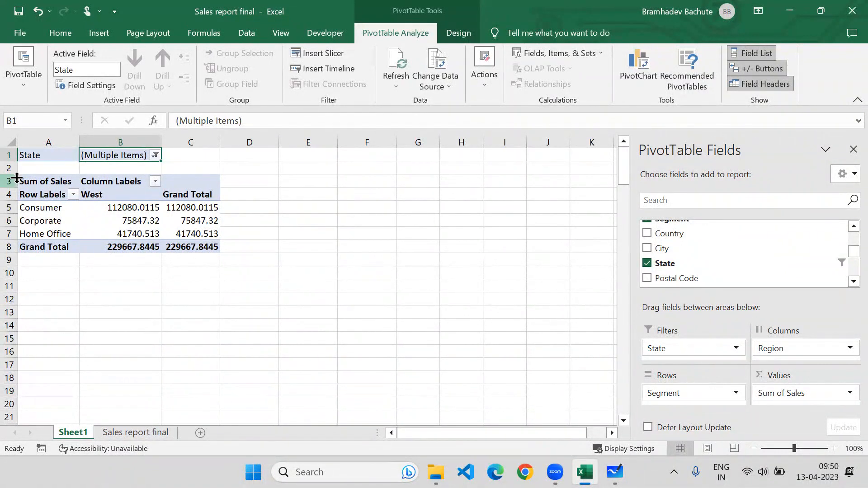
Reset the State report filter to include all states.
{"action": "left_click", "coordinate": [154, 156]}
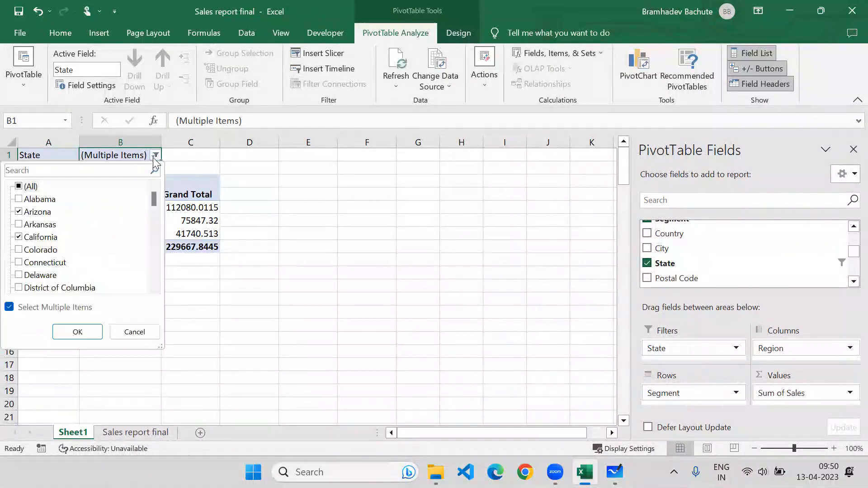
{"action": "left_click", "coordinate": [23, 187]}
{"action": "left_click", "coordinate": [73, 333]}
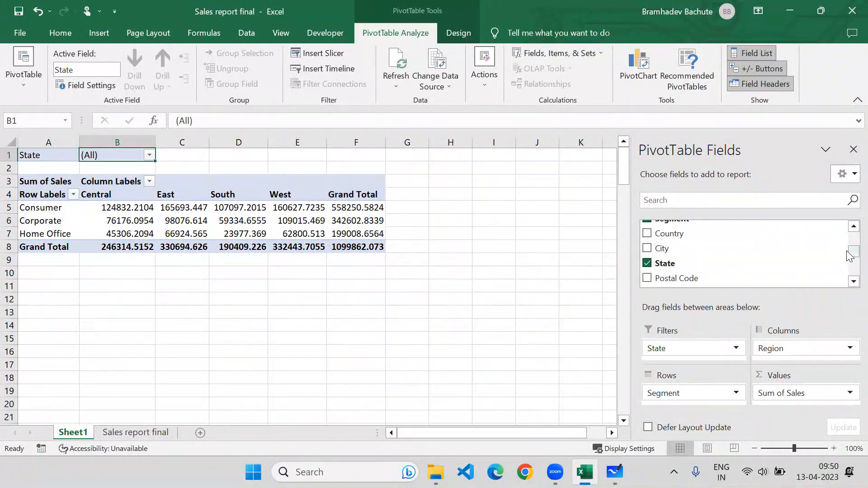
Add the Quantity field to the PivotTable values, summed alongside Sales.
{"action": "left_click_drag", "start_coordinate": [849, 256], "coordinate": [839, 271]}
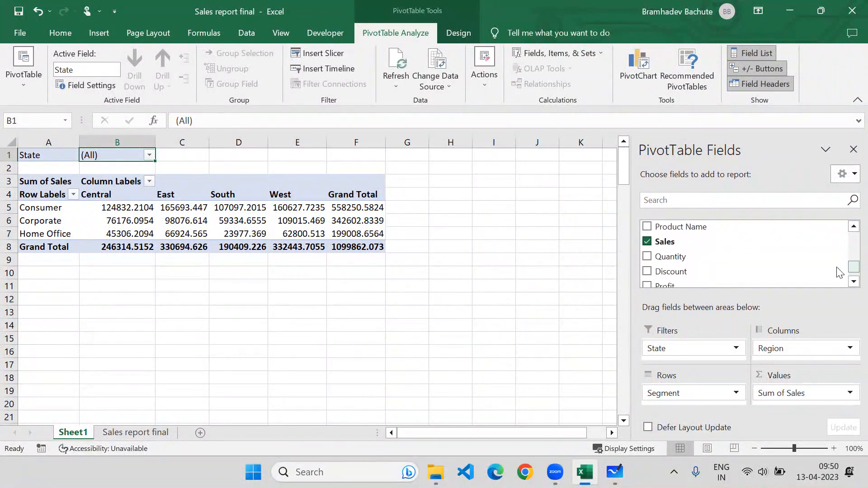
{"action": "left_click", "coordinate": [647, 256]}
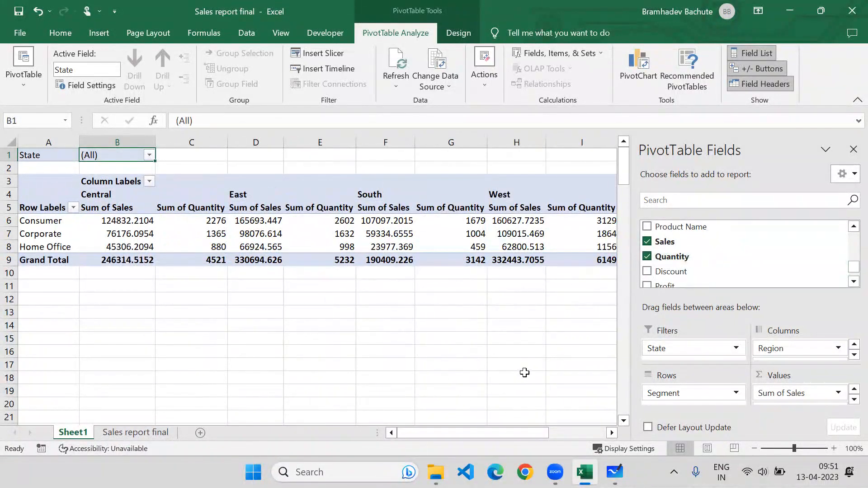
{"action": "left_click", "coordinate": [447, 328]}
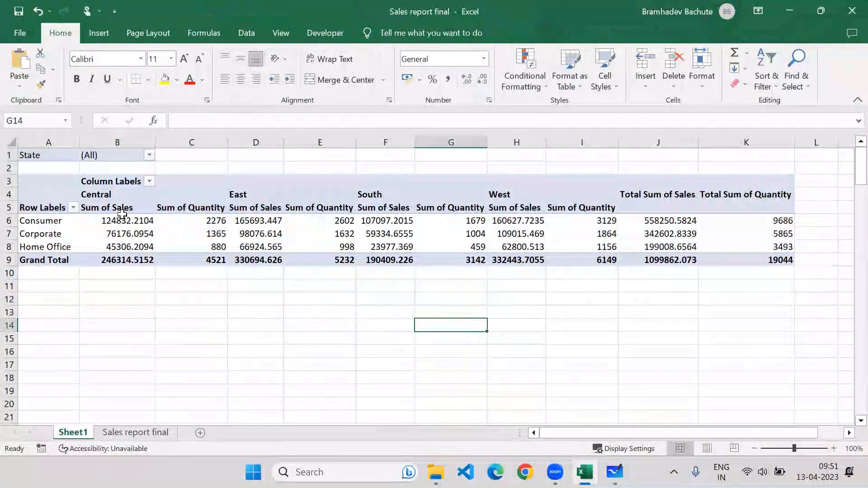
Examine the sales and quantity columns for the Central and East regions, including the East quantities by segment.
{"action": "left_click", "coordinate": [113, 194]}
{"action": "left_click", "coordinate": [93, 207]}
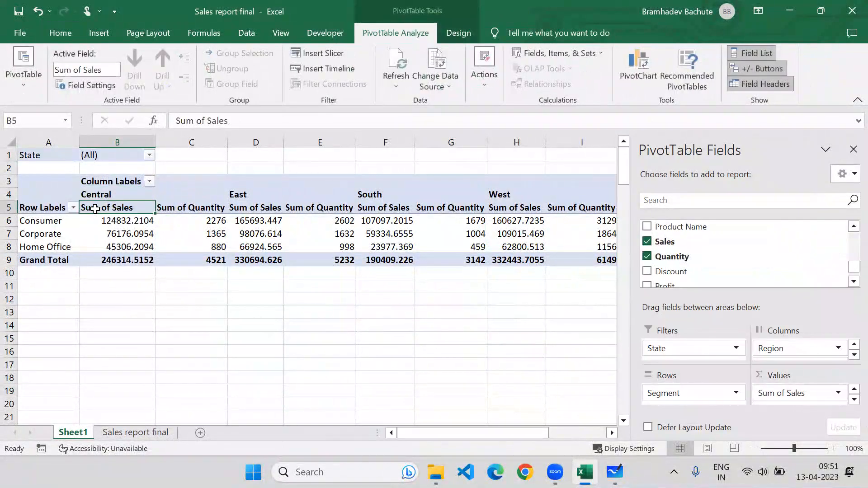
{"action": "left_click", "coordinate": [183, 209]}
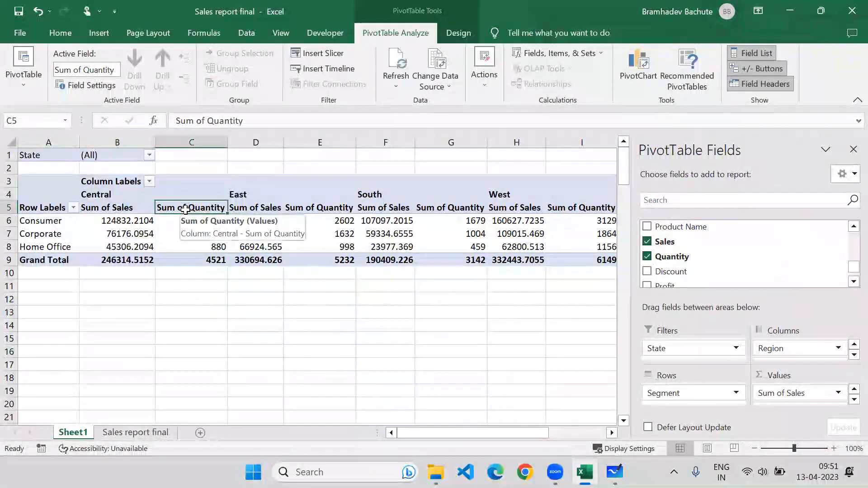
{"action": "left_click", "coordinate": [240, 192]}
{"action": "left_click", "coordinate": [242, 206]}
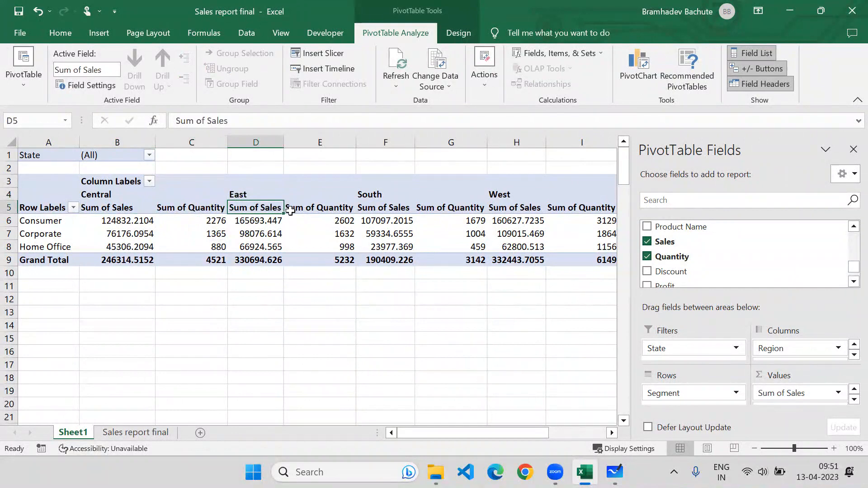
{"action": "left_click", "coordinate": [303, 208]}
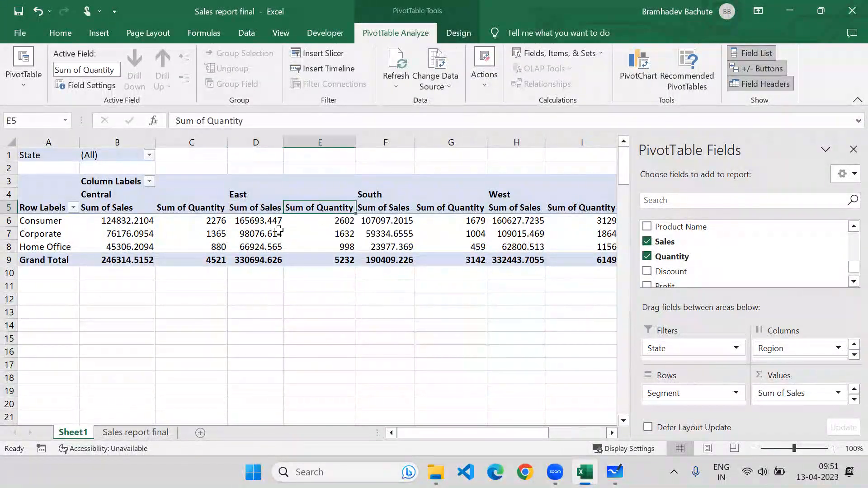
{"action": "left_click_drag", "start_coordinate": [334, 224], "coordinate": [323, 244]}
{"action": "left_click", "coordinate": [341, 303]}
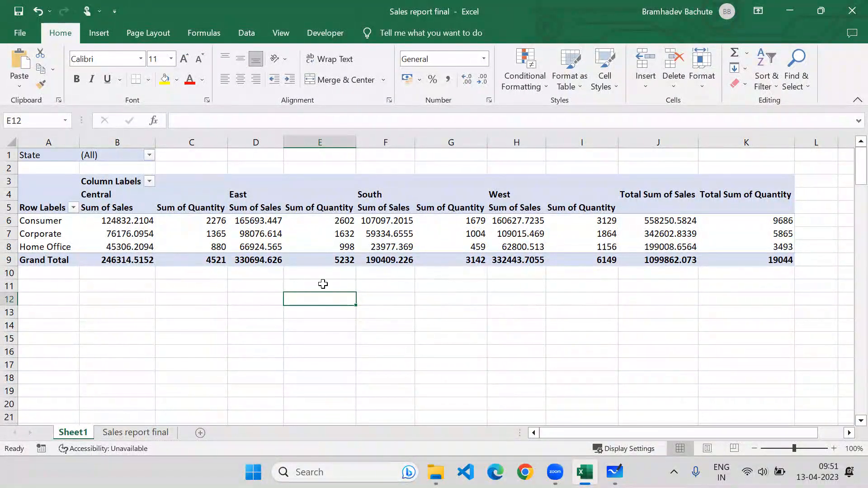
Examine the region choices in the column label filter and the segment choices in the row label filter.
{"action": "left_click", "coordinate": [149, 181]}
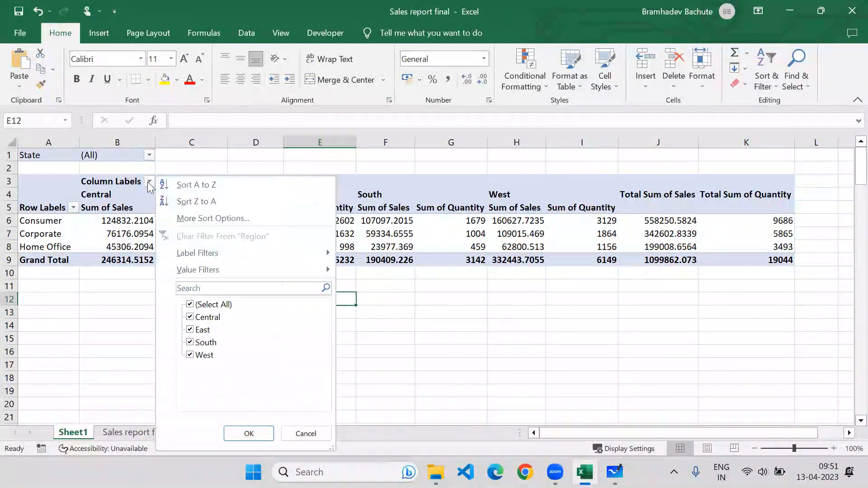
{"action": "left_click", "coordinate": [190, 305]}
{"action": "left_click", "coordinate": [190, 317]}
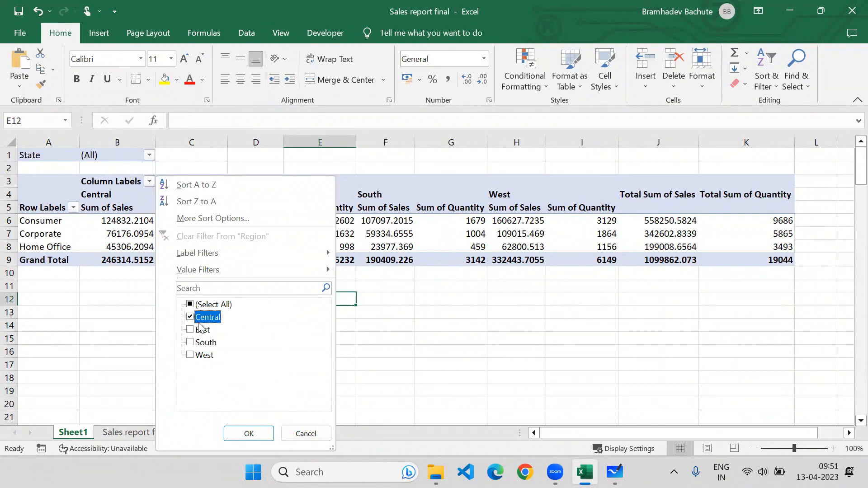
{"action": "left_click", "coordinate": [306, 434]}
{"action": "left_click", "coordinate": [149, 181]}
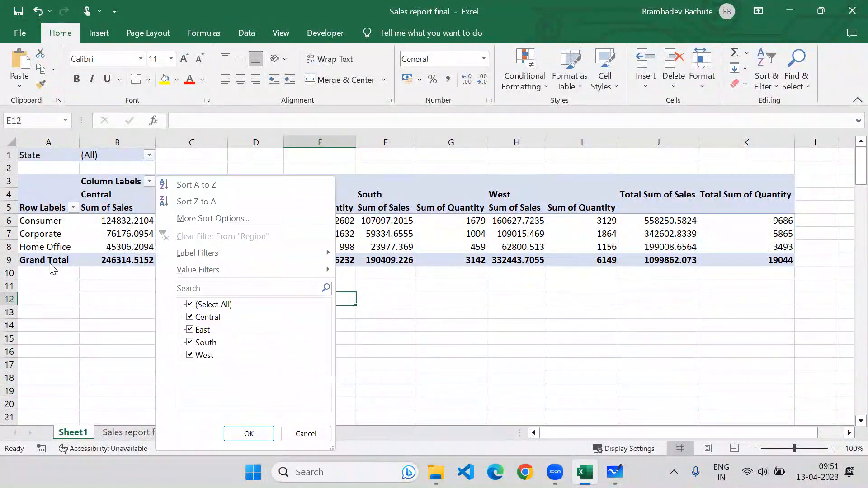
{"action": "left_click", "coordinate": [46, 310]}
{"action": "left_click", "coordinate": [73, 208]}
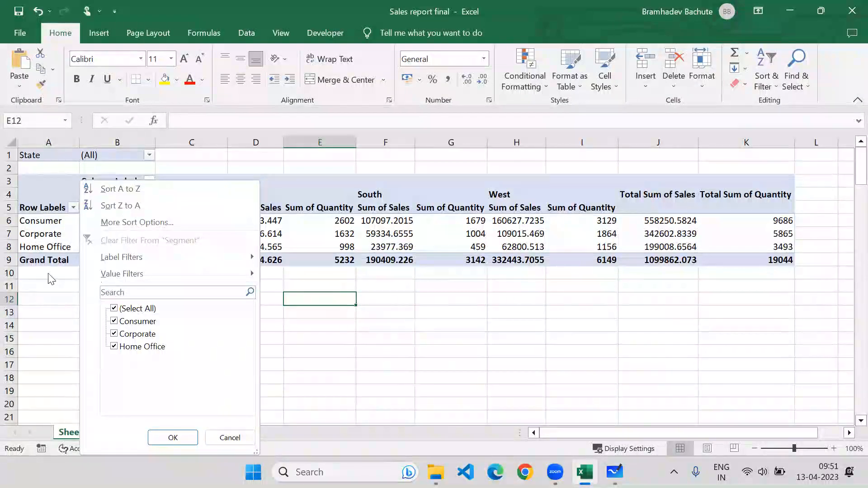
{"action": "left_click", "coordinate": [46, 301]}
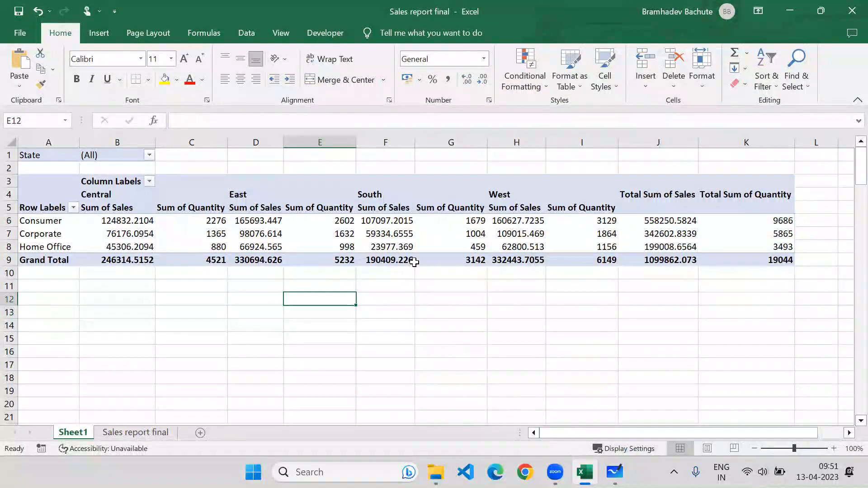
Add the Category field to the PivotTable row labels, nested under Segment.
{"action": "left_click", "coordinate": [402, 234]}
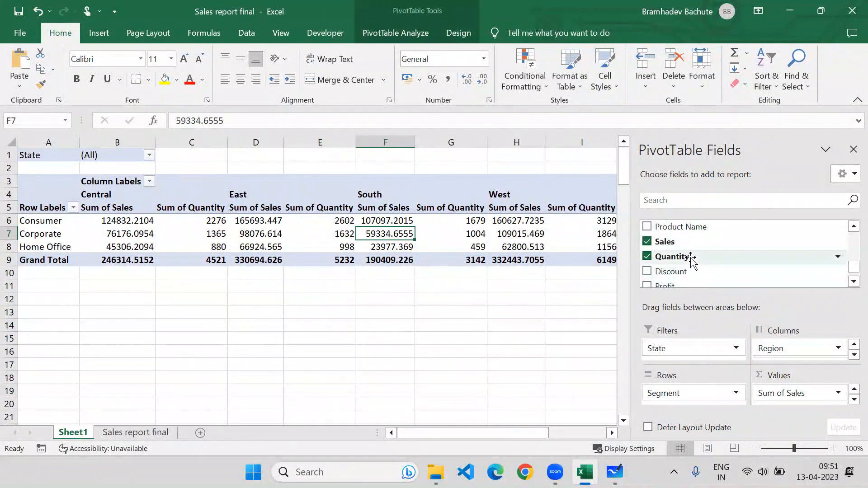
{"action": "scroll", "coordinate": [849, 235], "scroll_direction": "up", "scroll_amount": 1}
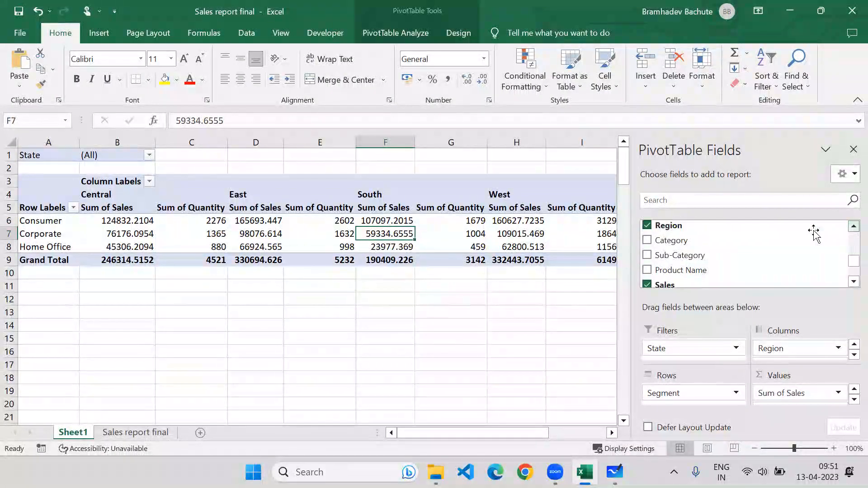
{"action": "left_click_drag", "start_coordinate": [659, 243], "coordinate": [654, 407]}
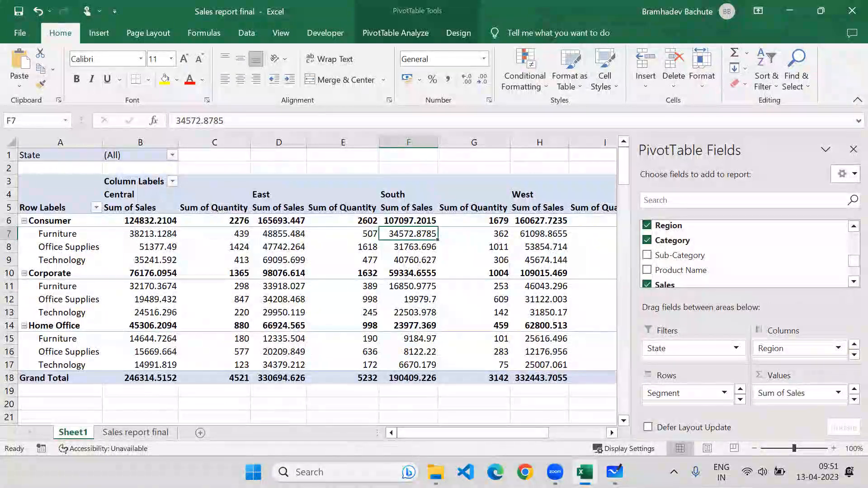
{"action": "left_click", "coordinate": [853, 355]}
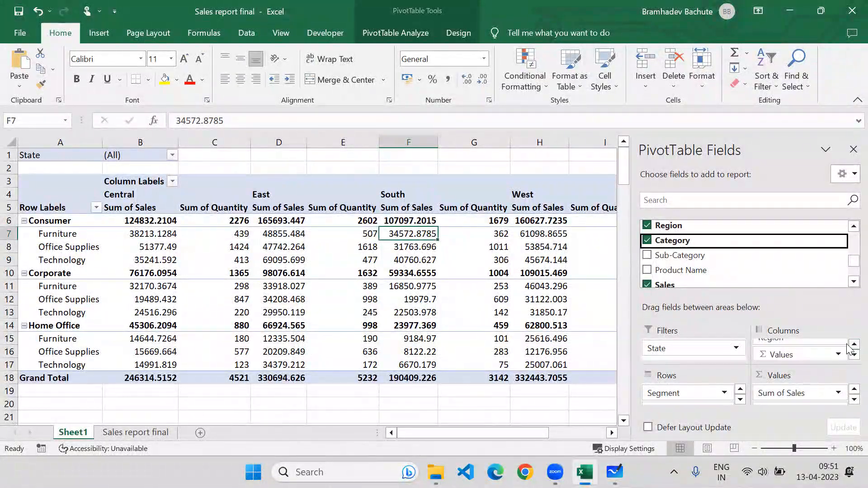
{"action": "left_click", "coordinate": [853, 345]}
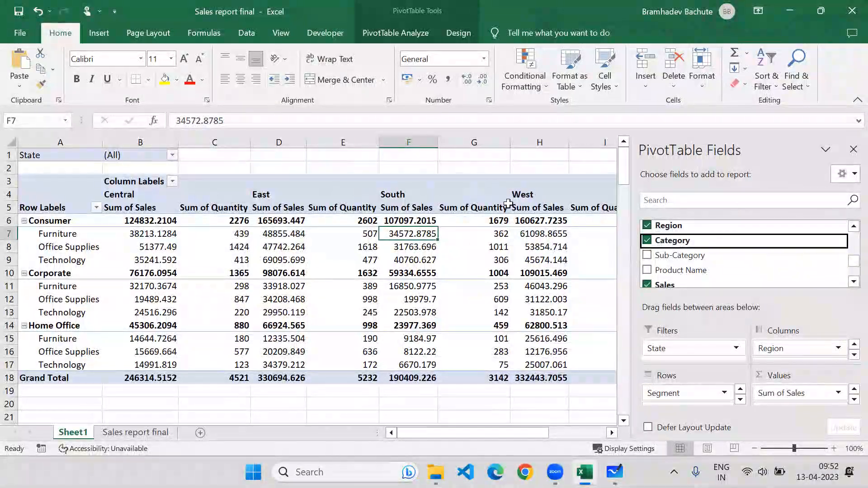
{"action": "left_click", "coordinate": [382, 404]}
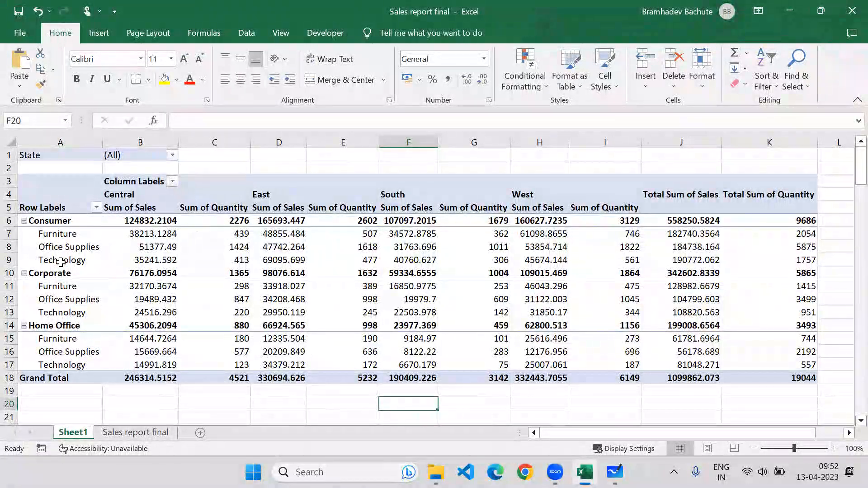
{"action": "mouse_move", "coordinate": [264, 289]}
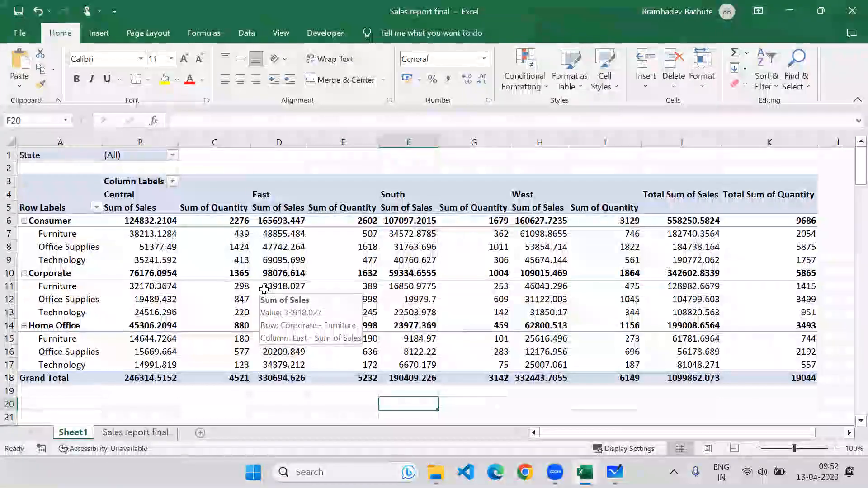
Add the Sub-Category and Product Name fields to the PivotTable as report filters alongside State.
{"action": "left_click", "coordinate": [479, 326]}
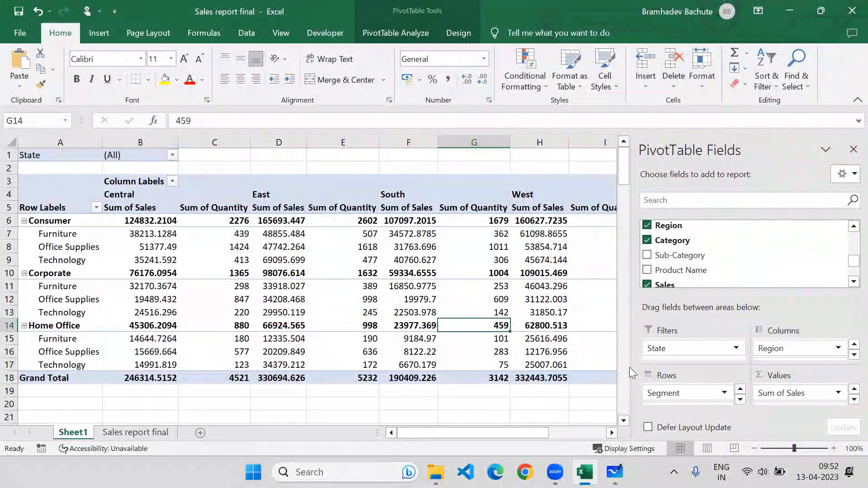
{"action": "mouse_move", "coordinate": [679, 351]}
{"action": "left_mouse_down"}
{"action": "mouse_move", "coordinate": [662, 254]}
{"action": "mouse_move", "coordinate": [683, 312]}
{"action": "mouse_move", "coordinate": [672, 353]}
{"action": "left_mouse_up"}
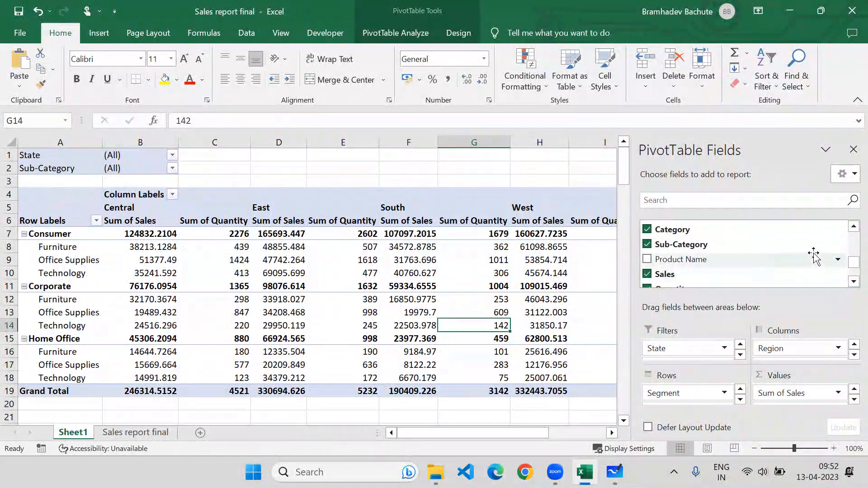
{"action": "left_click_drag", "start_coordinate": [688, 259], "coordinate": [683, 356]}
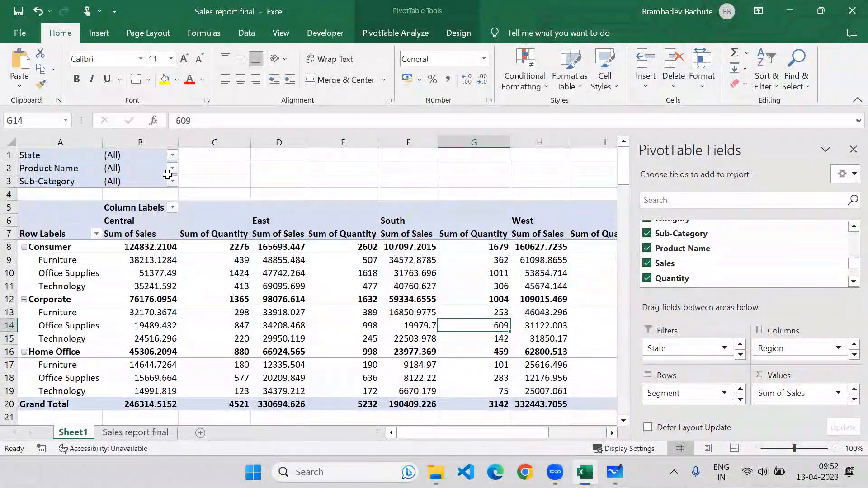
{"action": "left_click", "coordinate": [173, 171]}
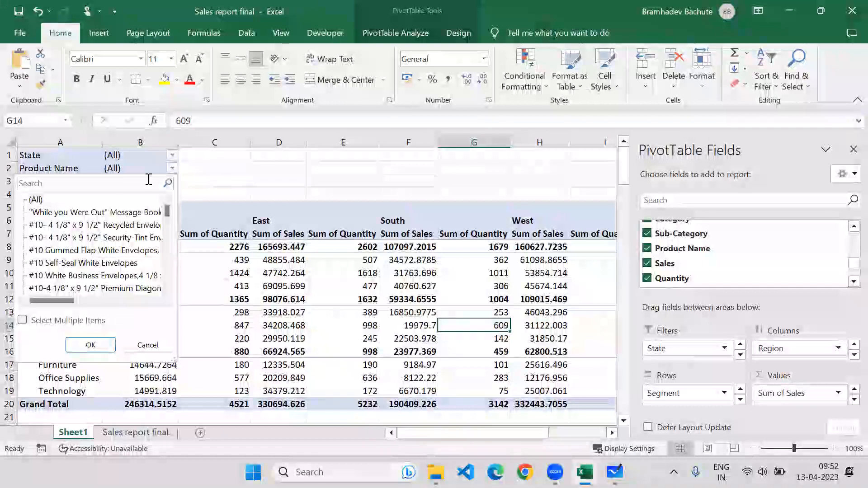
{"action": "left_click", "coordinate": [28, 320]}
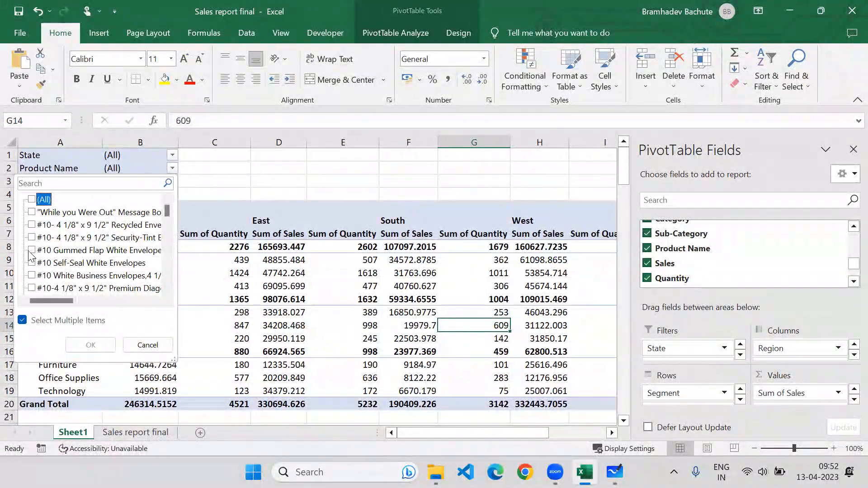
{"action": "left_click", "coordinate": [148, 345]}
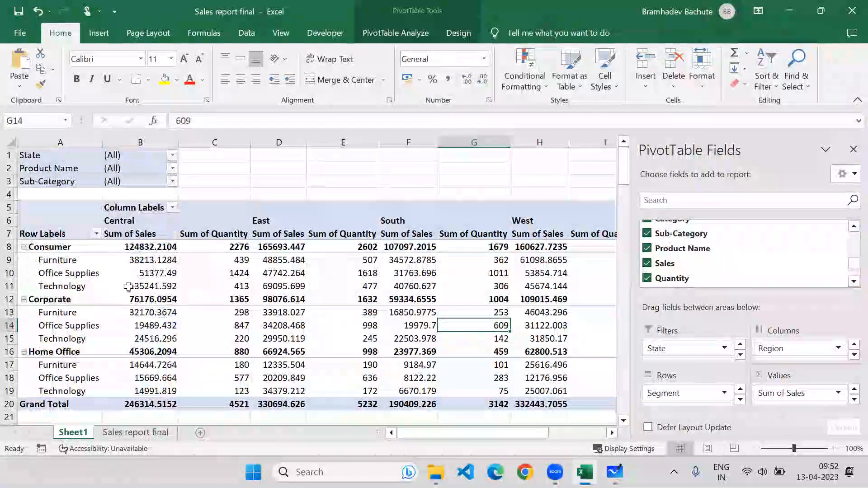
Examine the item lists and multiple-selection option in the Sub-Category and State report filters without applying any filter.
{"action": "left_click", "coordinate": [172, 182]}
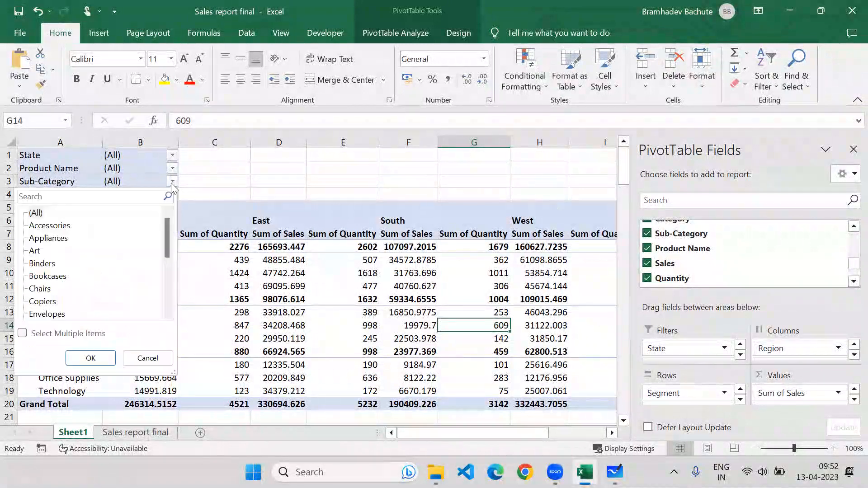
{"action": "left_click", "coordinate": [23, 333]}
{"action": "left_click", "coordinate": [148, 358]}
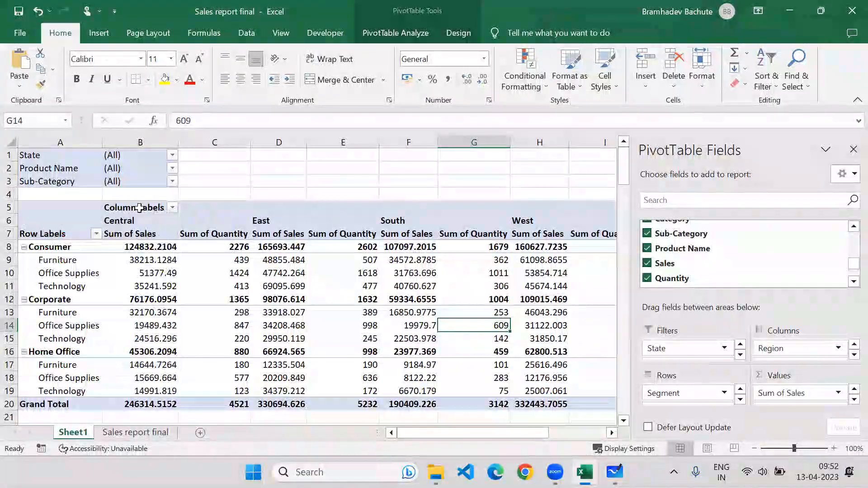
{"action": "left_click", "coordinate": [167, 155]}
{"action": "left_click", "coordinate": [172, 156]}
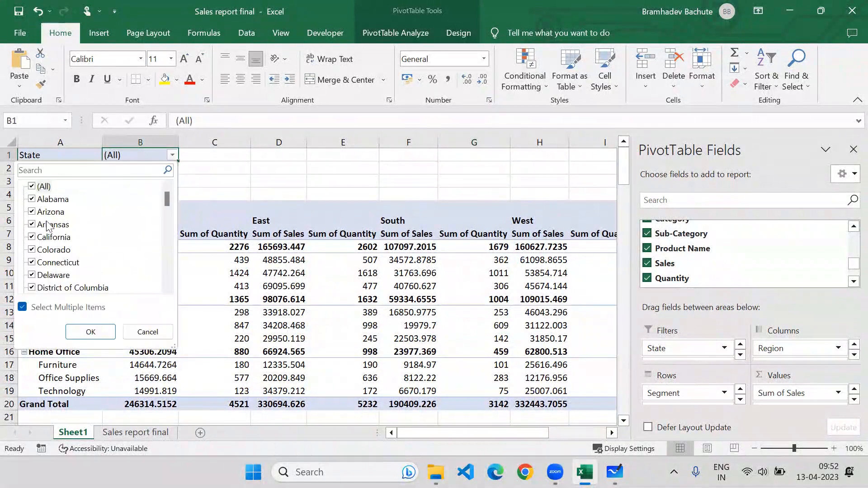
{"action": "left_click", "coordinate": [29, 307]}
{"action": "left_click", "coordinate": [29, 307]}
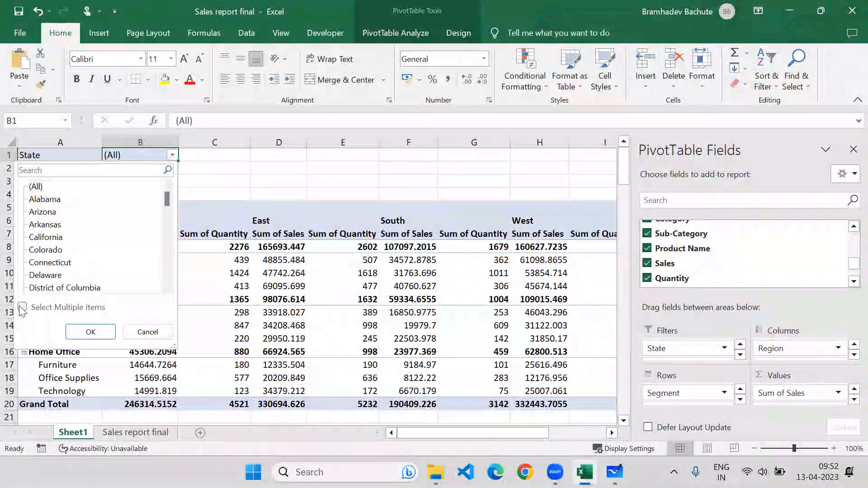
{"action": "left_click", "coordinate": [136, 333]}
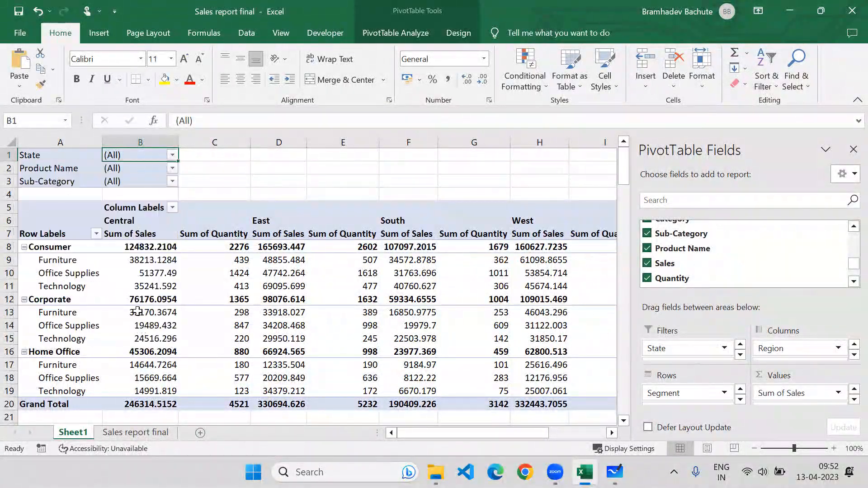
{"action": "left_click", "coordinate": [61, 152]}
{"action": "left_click_drag", "start_coordinate": [61, 152], "coordinate": [137, 185]}
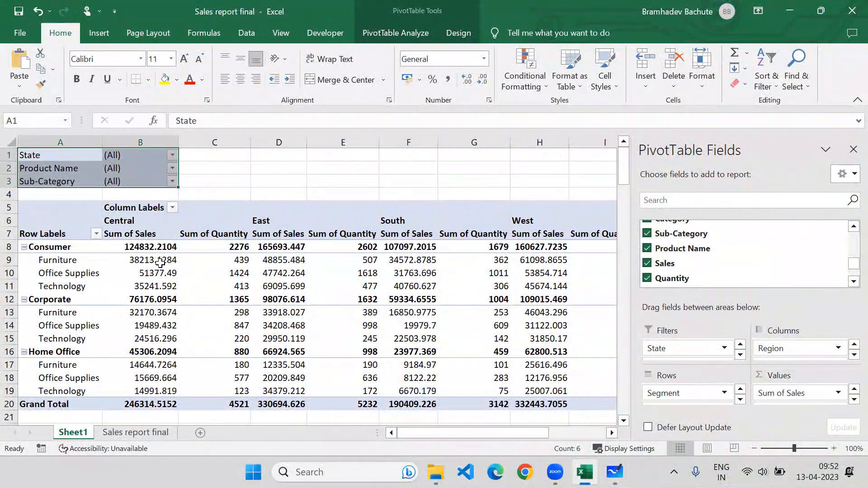
Examine the PivotTable's Grand Total row and the total sales and total quantity columns.
{"action": "left_click", "coordinate": [164, 273]}
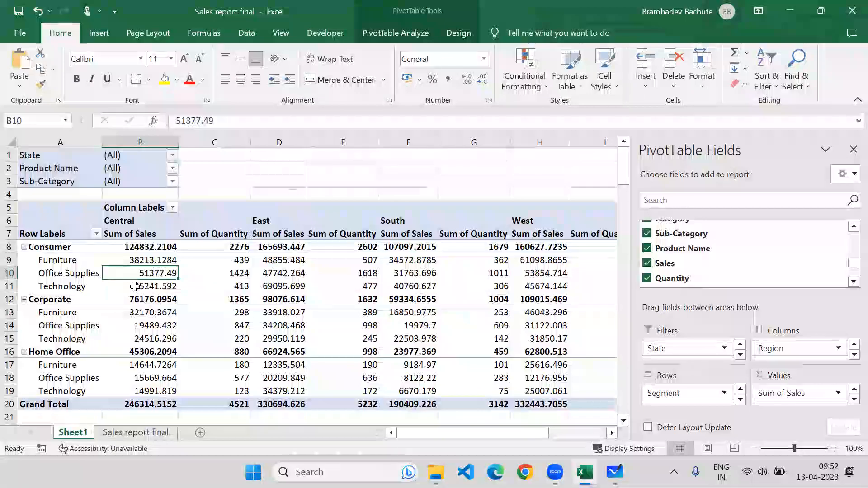
{"action": "left_click", "coordinate": [268, 198]}
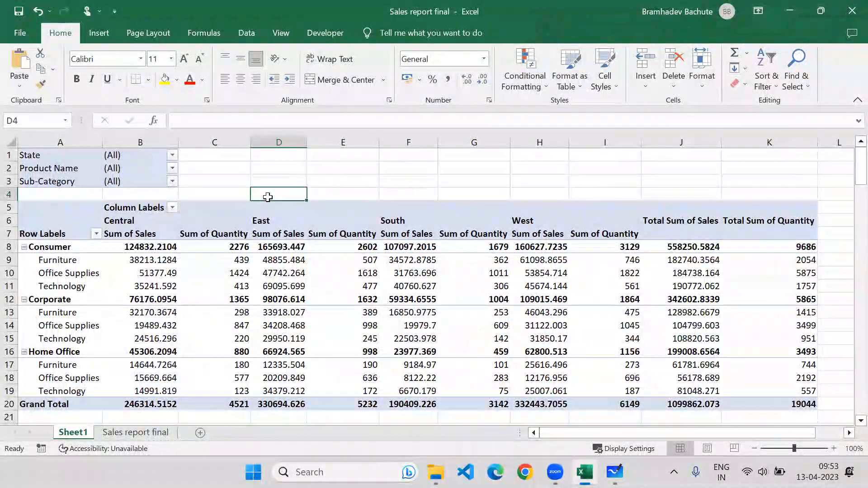
{"action": "left_click", "coordinate": [5, 404]}
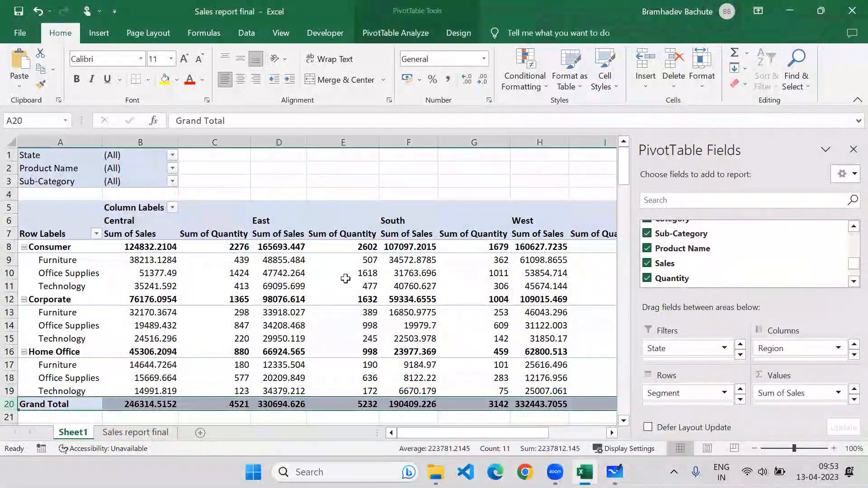
{"action": "left_click", "coordinate": [428, 188]}
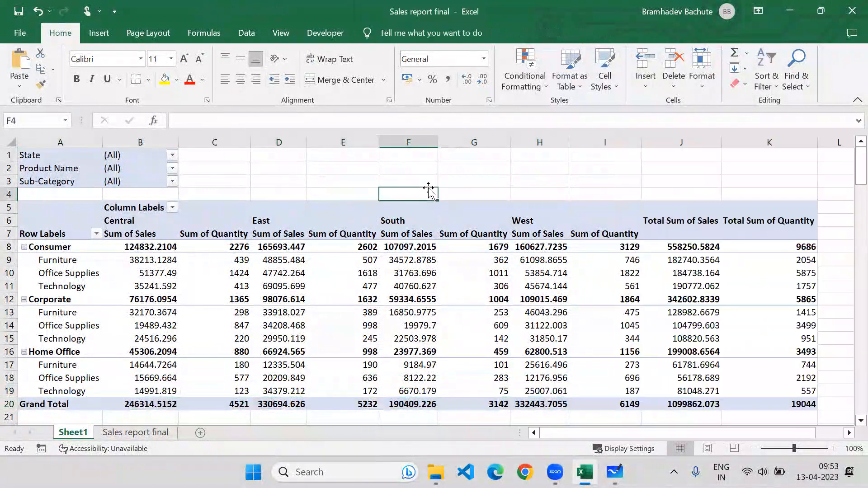
{"action": "left_click", "coordinate": [755, 218]}
{"action": "left_click", "coordinate": [550, 193]}
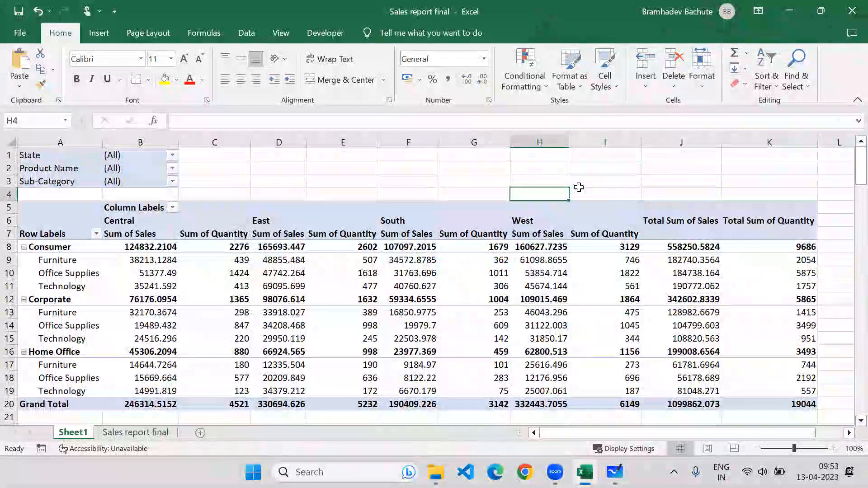
Format the Sum of Sales value field as Currency with the ₹ symbol and 0 decimal places.
{"action": "left_click", "coordinate": [143, 258]}
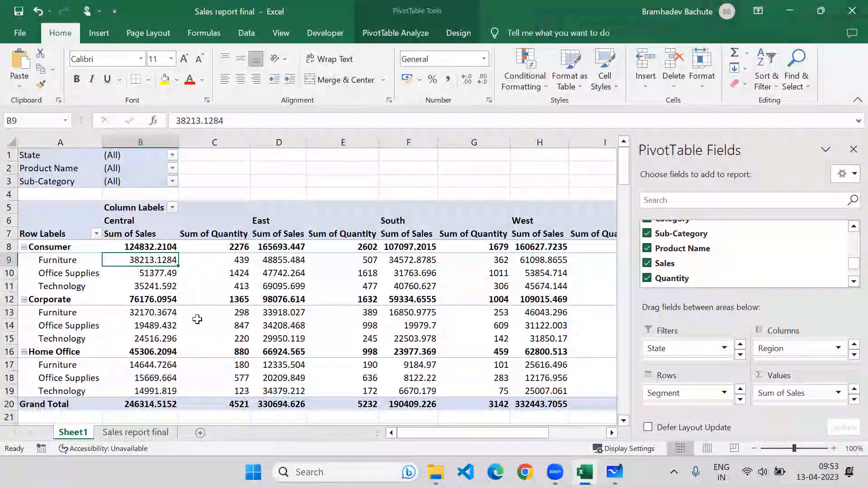
{"action": "mouse_move", "coordinate": [178, 301]}
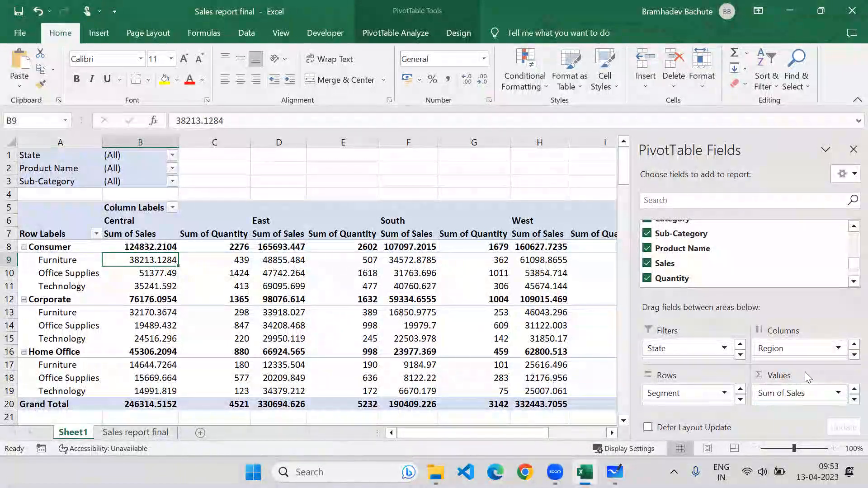
{"action": "left_click", "coordinate": [831, 393]}
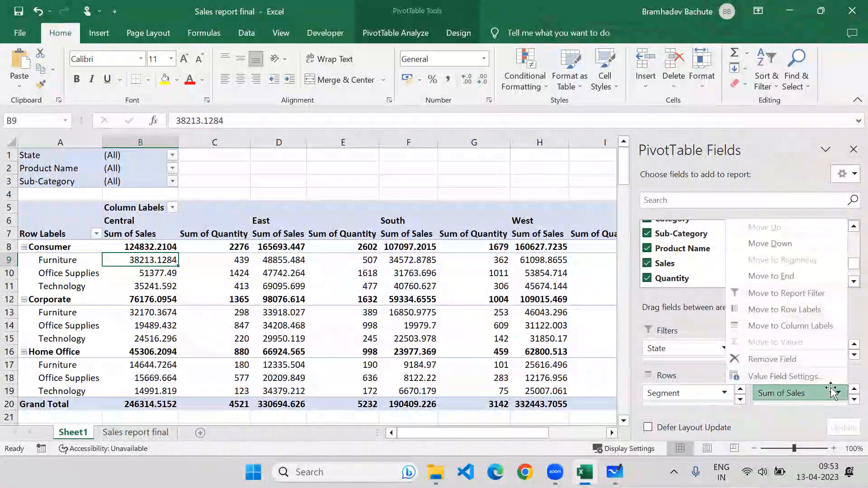
{"action": "left_click", "coordinate": [798, 375]}
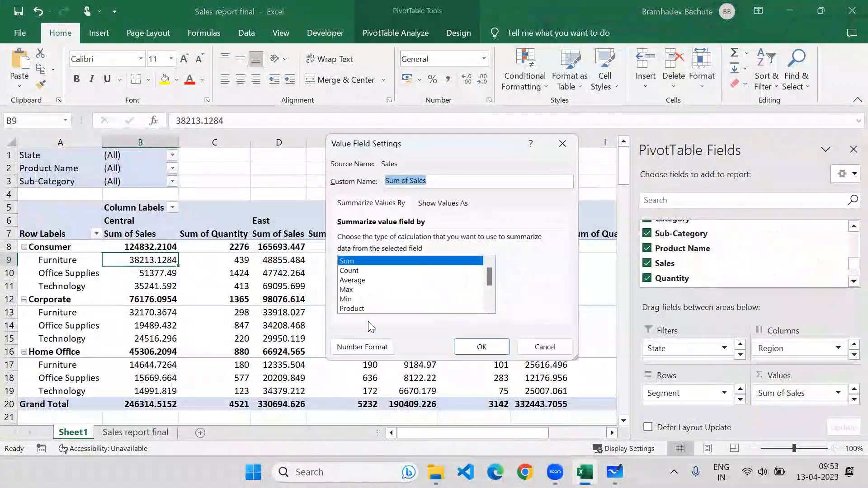
{"action": "left_click", "coordinate": [362, 347]}
{"action": "left_click", "coordinate": [304, 148]}
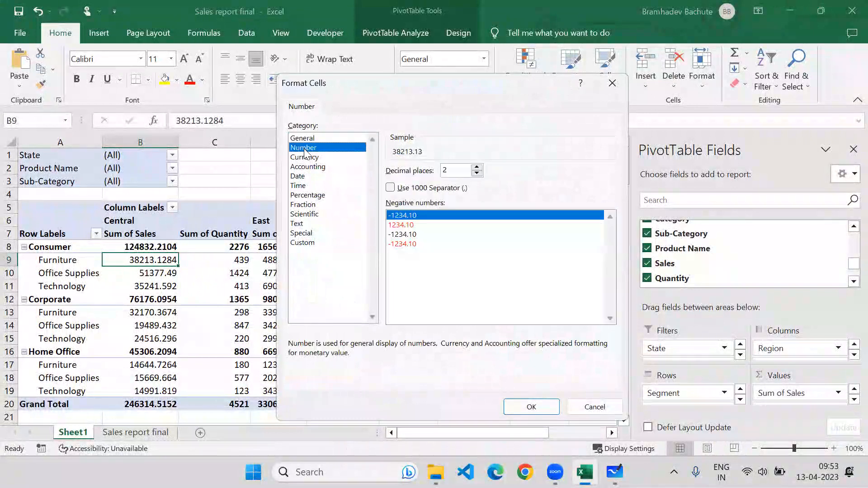
{"action": "left_click", "coordinate": [476, 174]}
{"action": "left_click", "coordinate": [477, 174]}
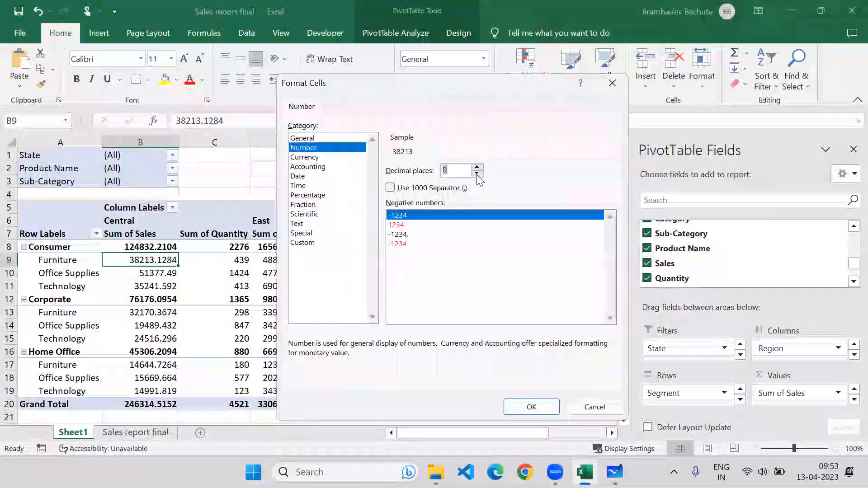
{"action": "left_click", "coordinate": [391, 188]}
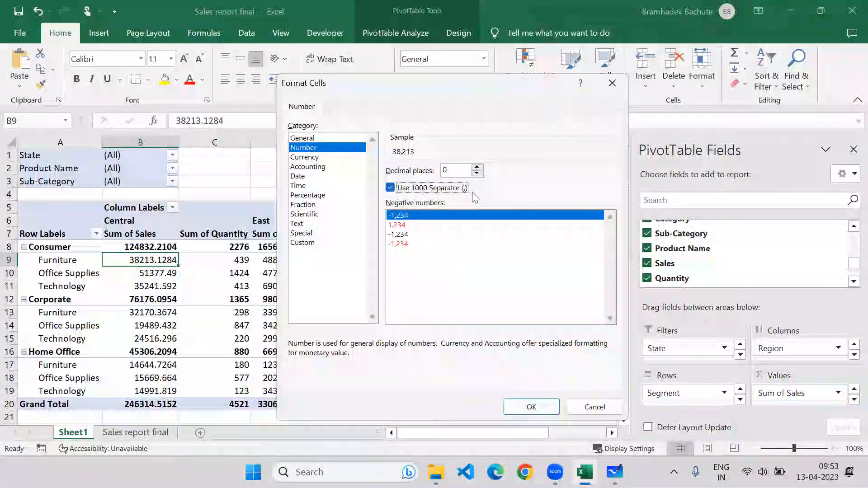
{"action": "left_click", "coordinate": [306, 158]}
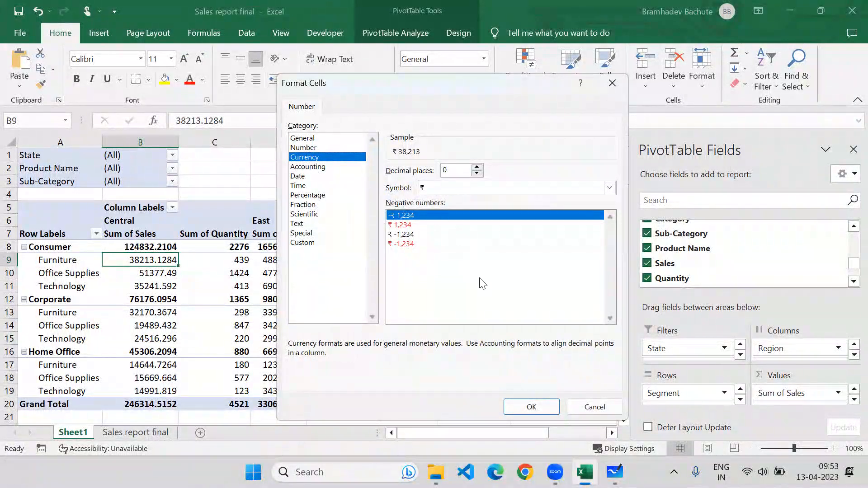
{"action": "left_click", "coordinate": [532, 407]}
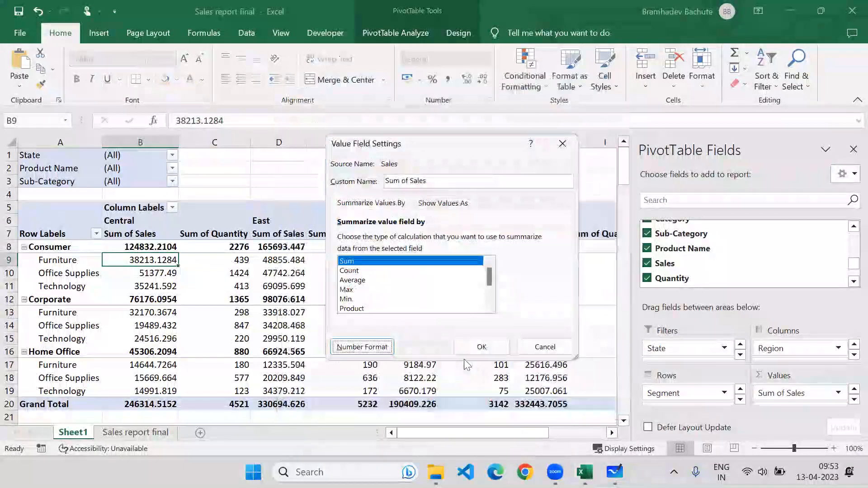
{"action": "left_click", "coordinate": [481, 348]}
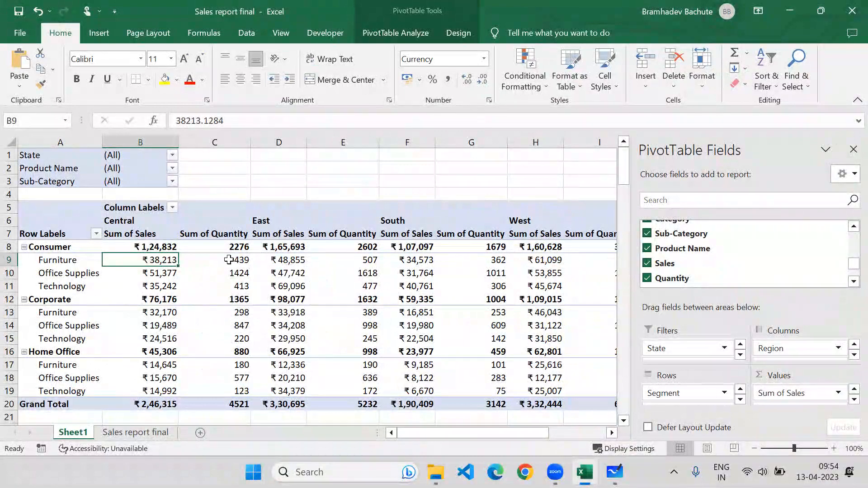
Examine the formatted sales amounts alongside the quantity values across the regions and the total columns.
{"action": "left_click", "coordinate": [156, 274]}
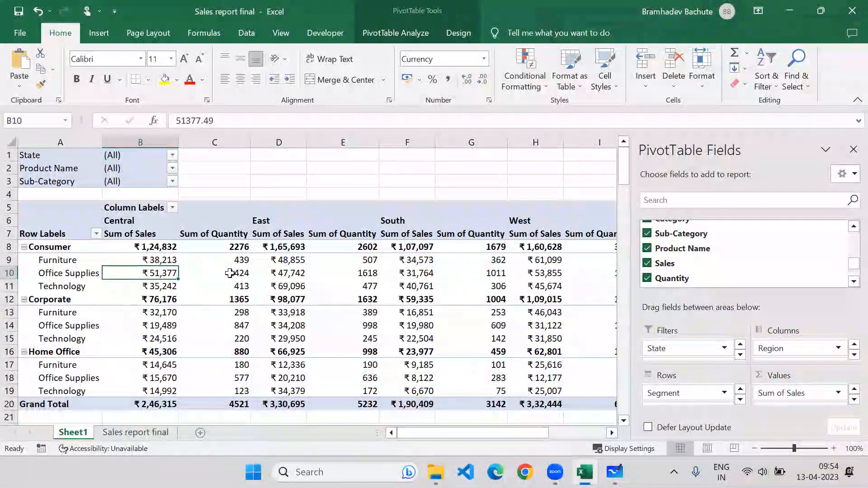
{"action": "mouse_move", "coordinate": [230, 273]}
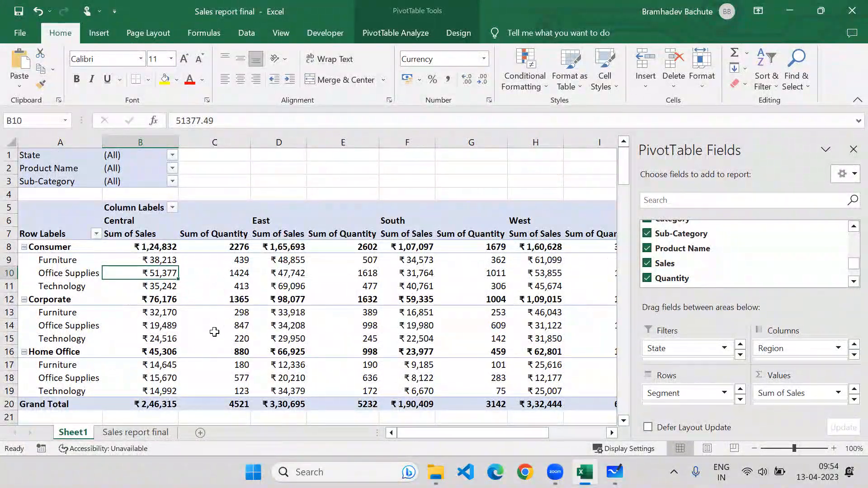
{"action": "mouse_move", "coordinate": [216, 288]}
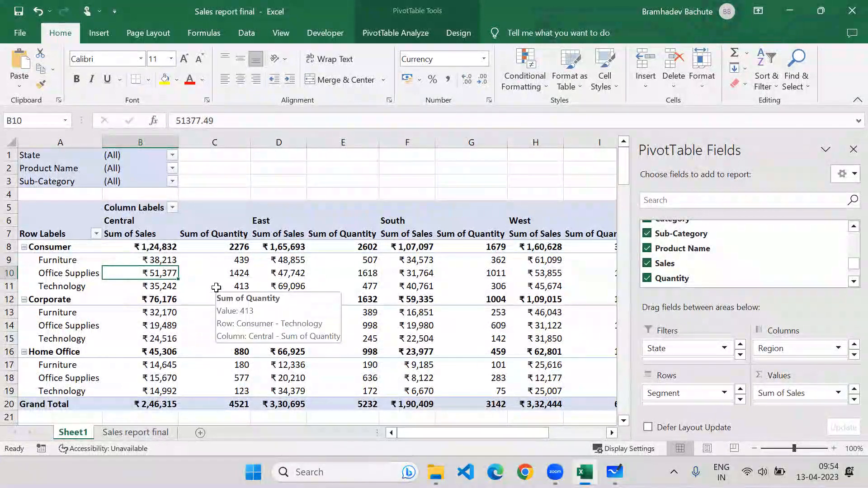
{"action": "left_click", "coordinate": [213, 274]}
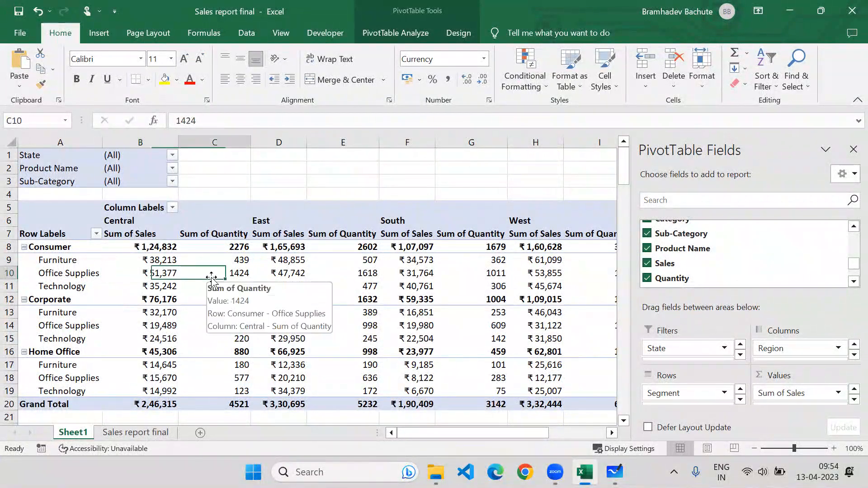
{"action": "left_click", "coordinate": [848, 399]}
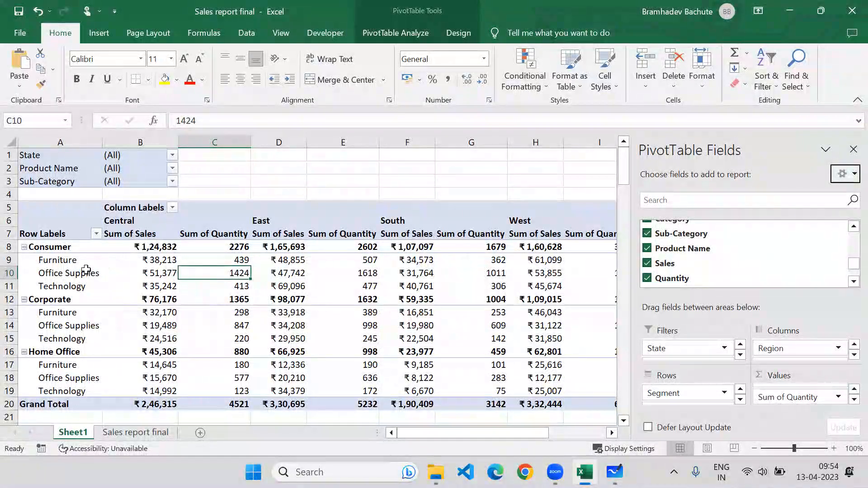
{"action": "left_click", "coordinate": [352, 273]}
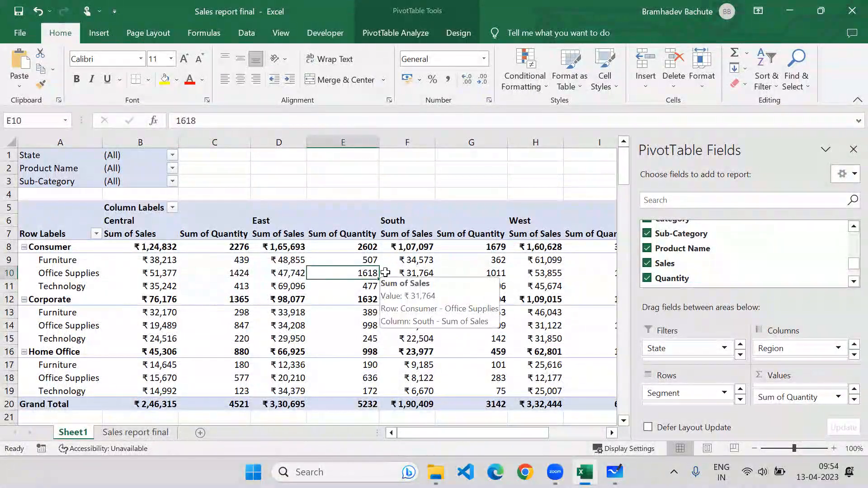
{"action": "left_click", "coordinate": [510, 191]}
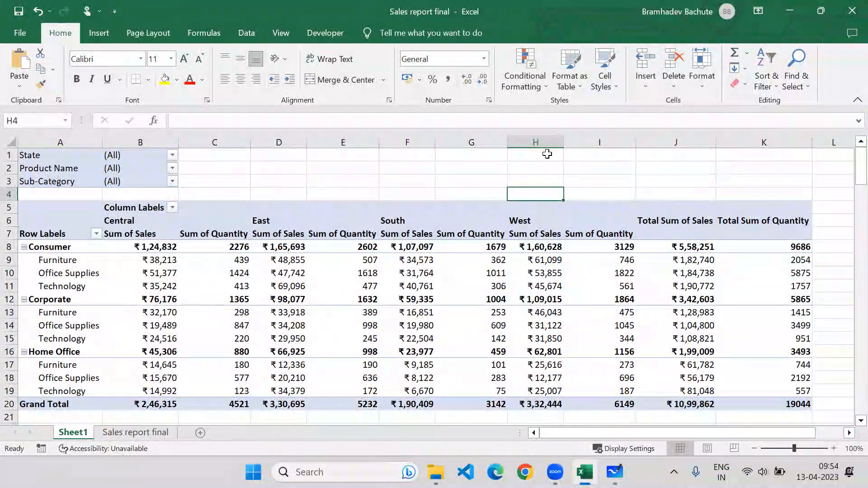
{"action": "left_click", "coordinate": [426, 268]}
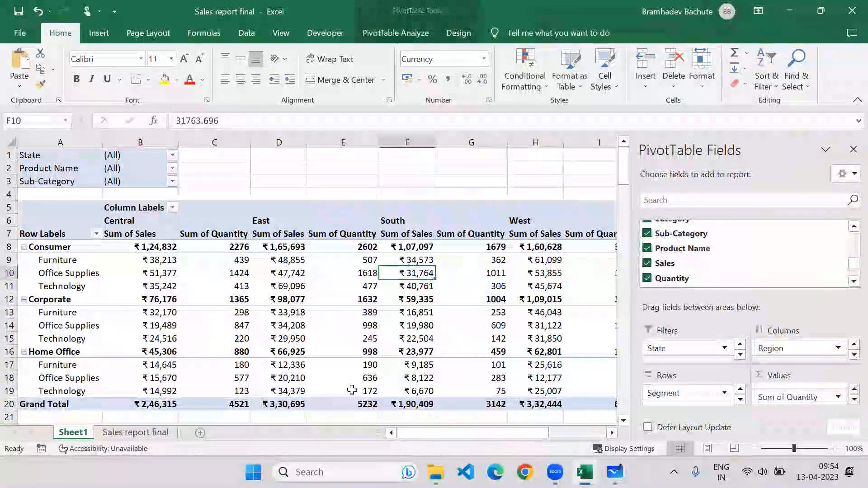
{"action": "left_click", "coordinate": [466, 261]}
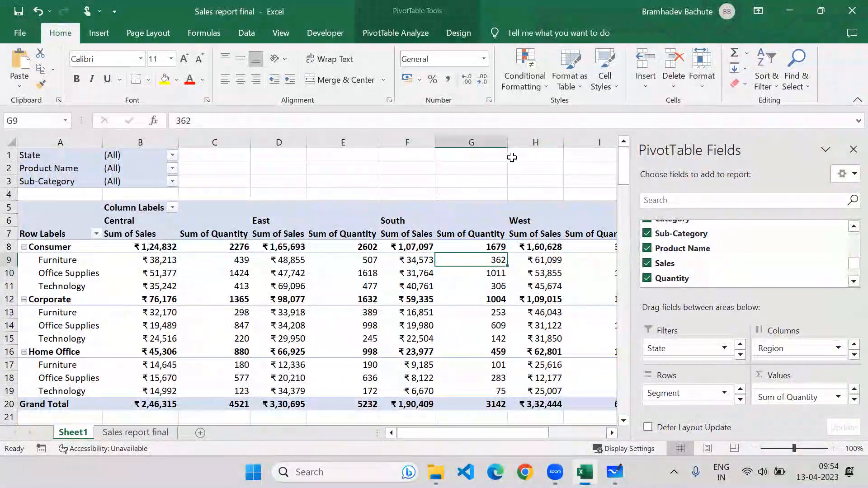
{"action": "left_click", "coordinate": [516, 179]}
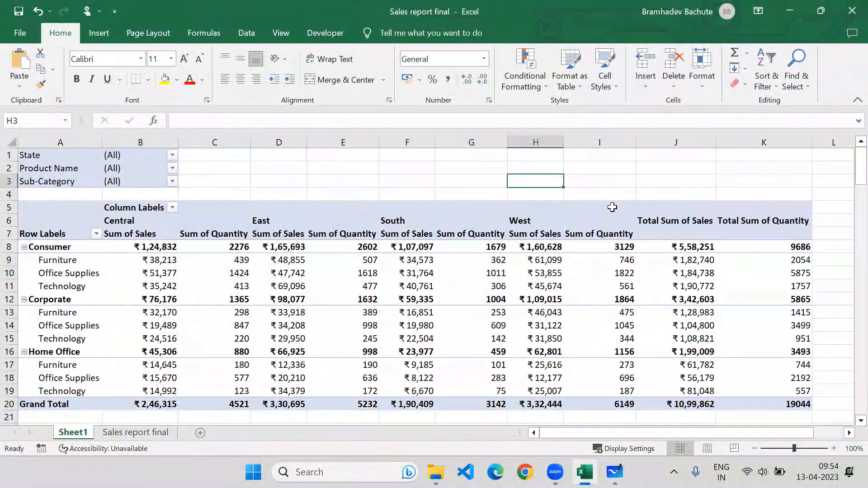
Turn off the PivotTable's grand totals for both rows and columns.
{"action": "left_click", "coordinate": [354, 265]}
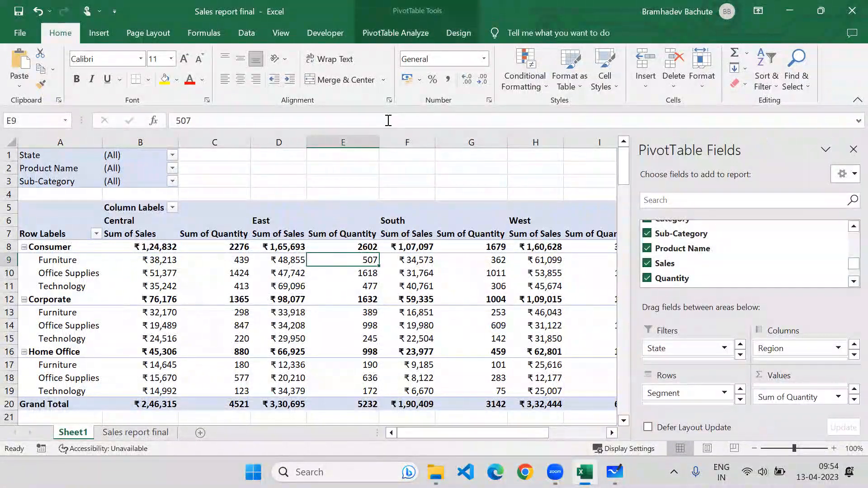
{"action": "left_click", "coordinate": [451, 33]}
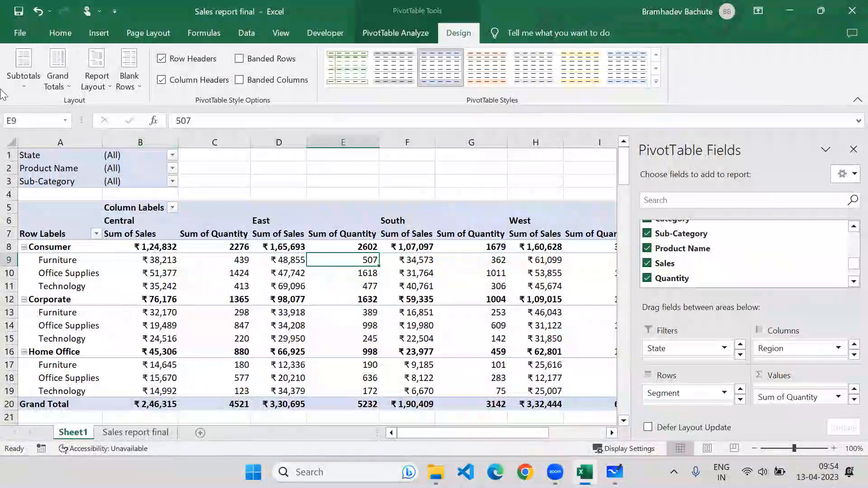
{"action": "left_click", "coordinate": [27, 83]}
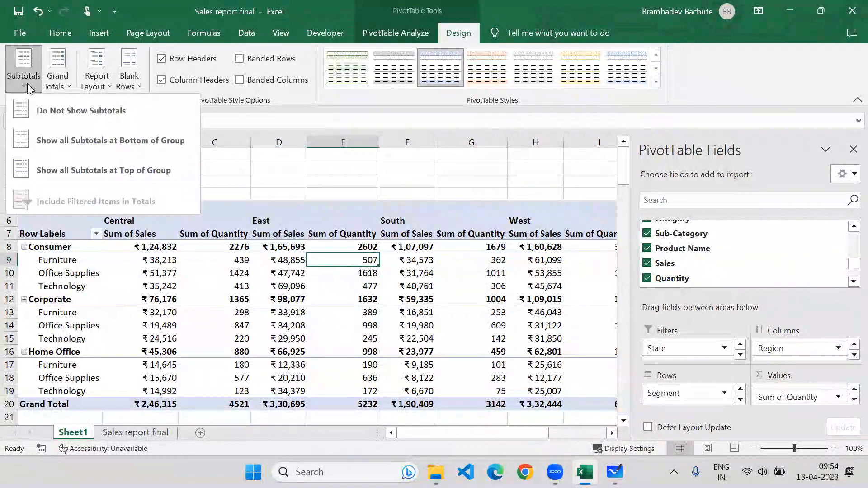
{"action": "left_click", "coordinate": [58, 83]}
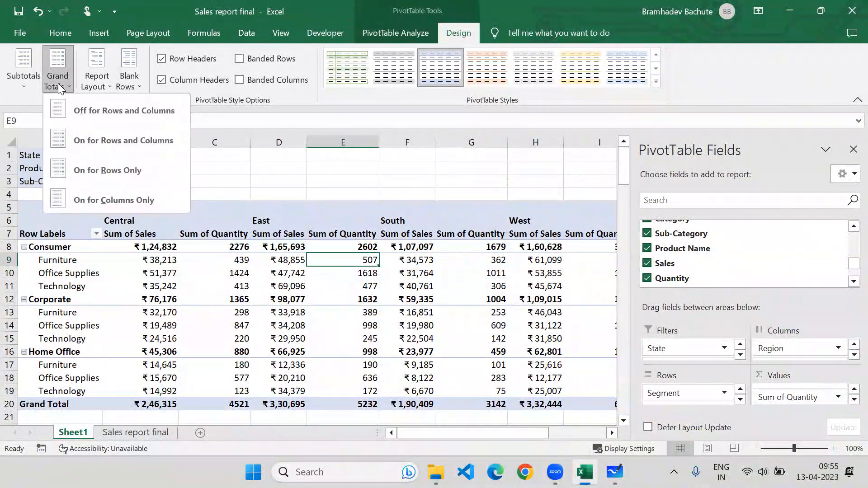
{"action": "left_click", "coordinate": [77, 109]}
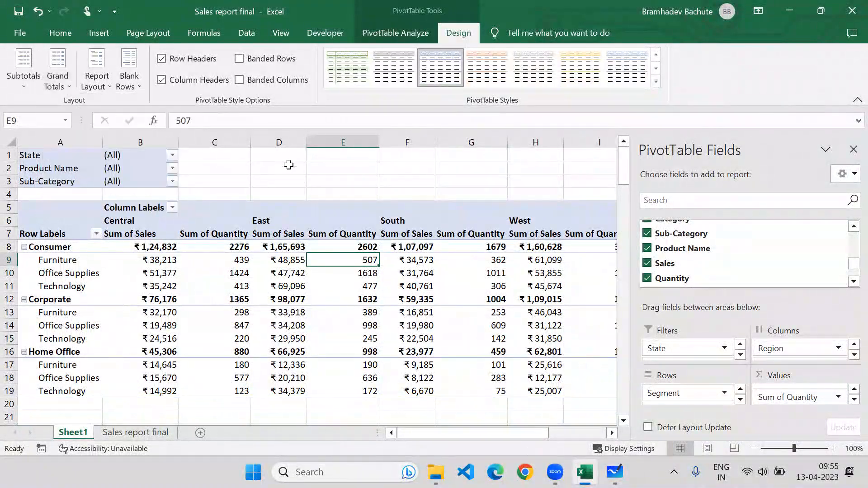
{"action": "left_click", "coordinate": [344, 194]}
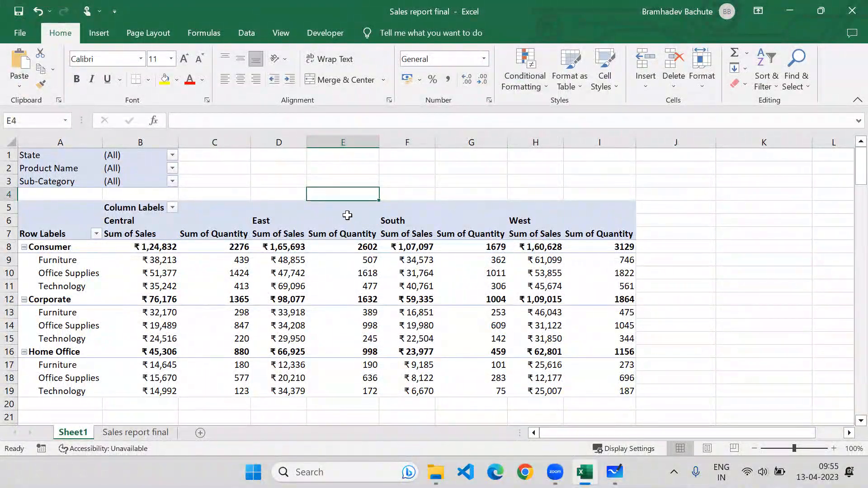
{"action": "left_click", "coordinate": [347, 216]}
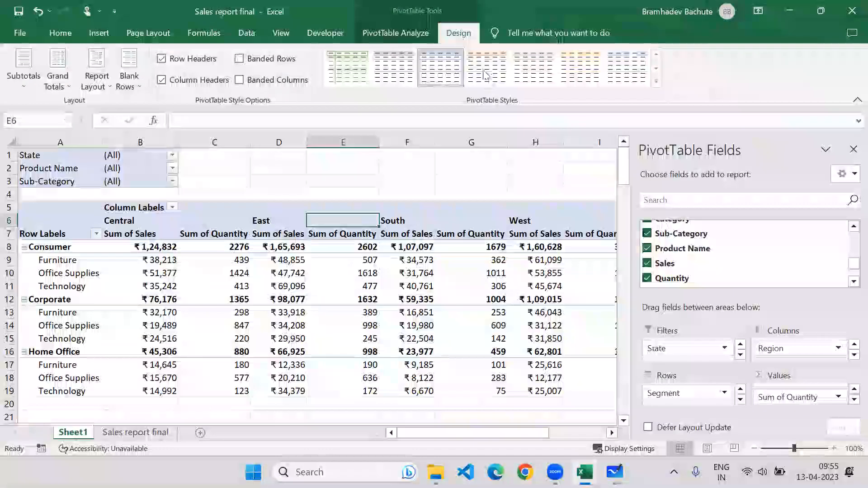
{"action": "left_click", "coordinate": [67, 83]}
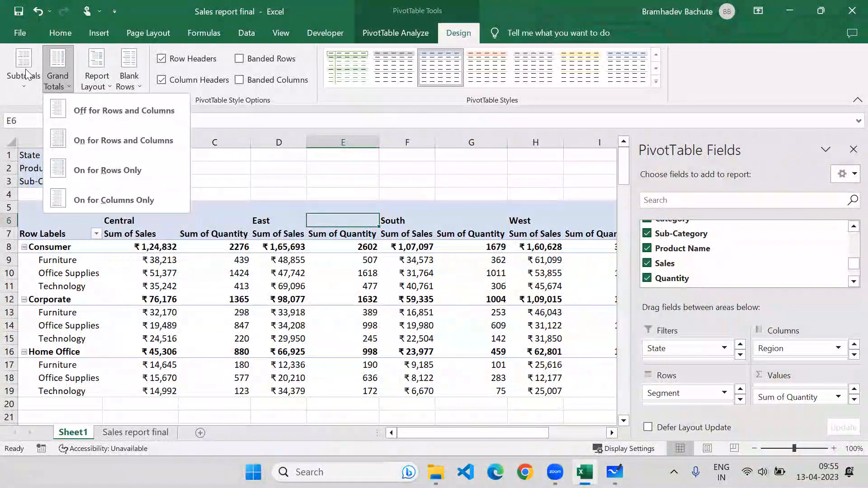
{"action": "left_click", "coordinate": [319, 194]}
{"action": "left_click", "coordinate": [320, 194]}
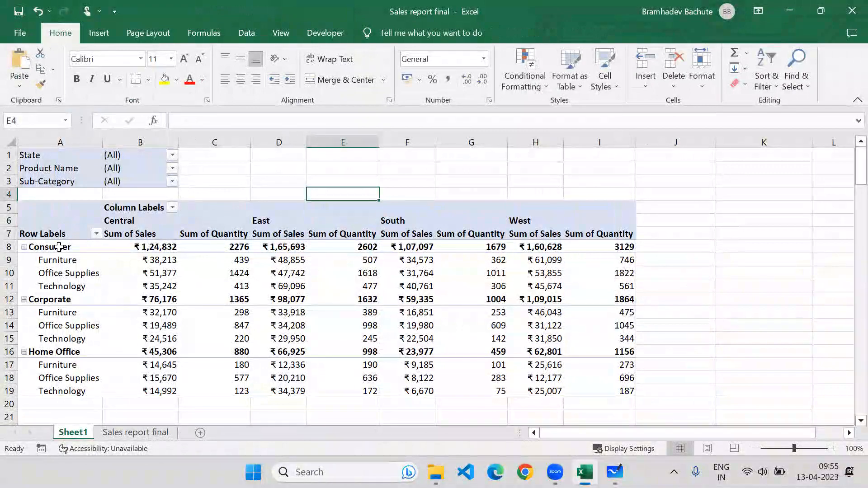
Compare the Consumer subtotal for Central sales with its three category amounts, and set the PivotTable to not show subtotals.
{"action": "left_click", "coordinate": [59, 247]}
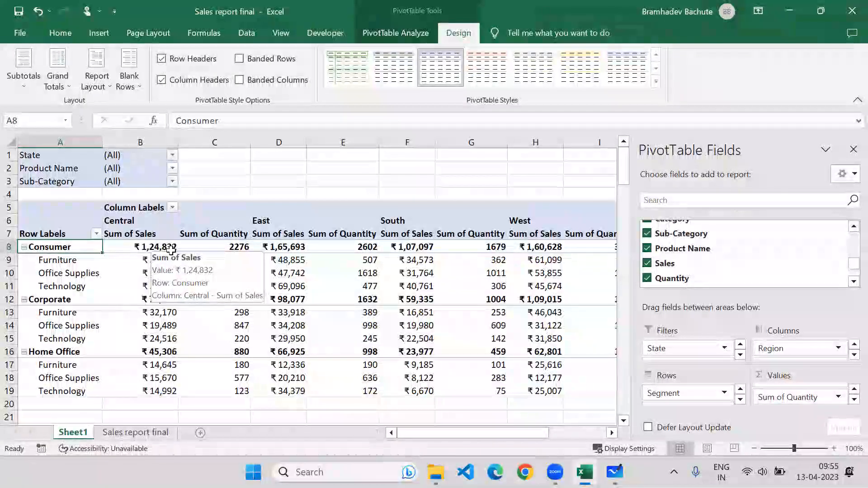
{"action": "left_click_drag", "start_coordinate": [154, 260], "coordinate": [142, 292]}
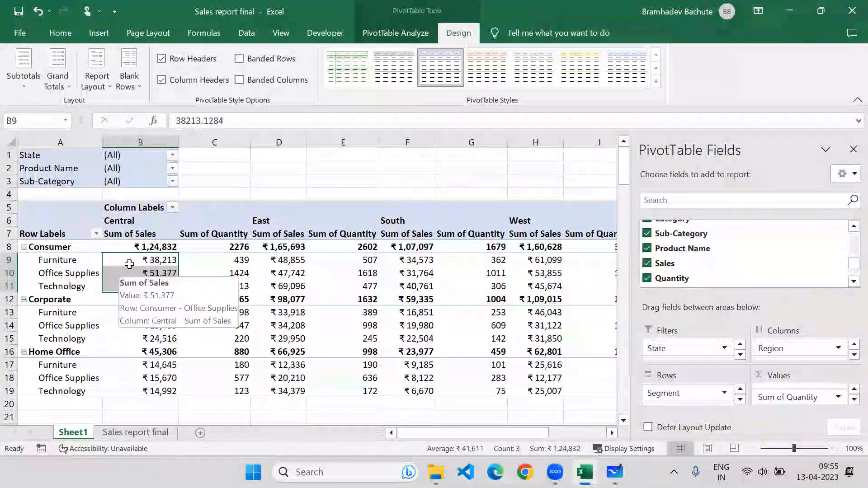
{"action": "left_click", "coordinate": [144, 247]}
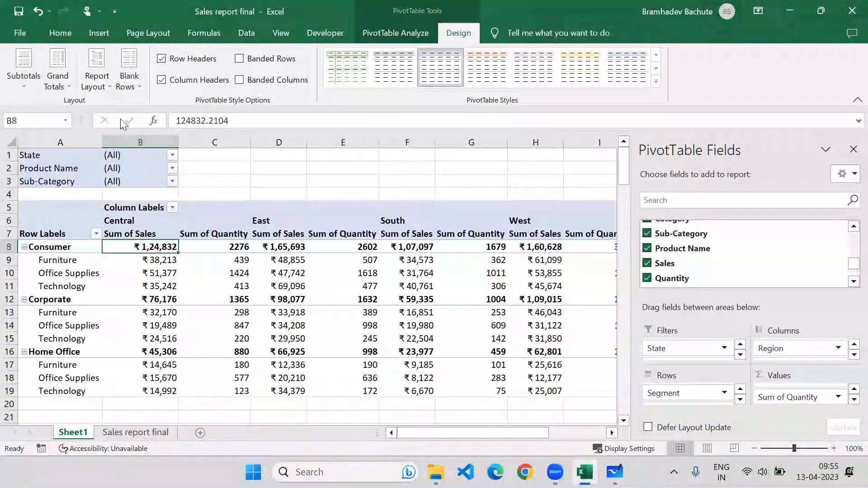
{"action": "left_click", "coordinate": [32, 86]}
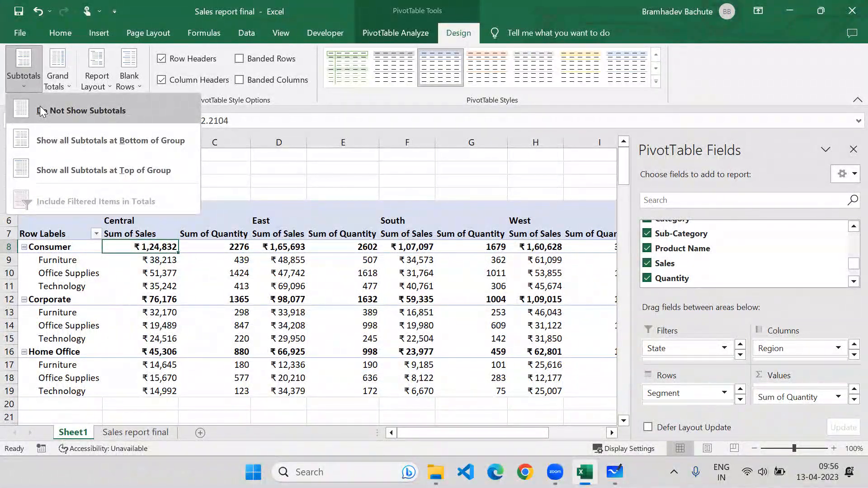
{"action": "left_click", "coordinate": [20, 86]}
{"action": "left_click", "coordinate": [24, 84]}
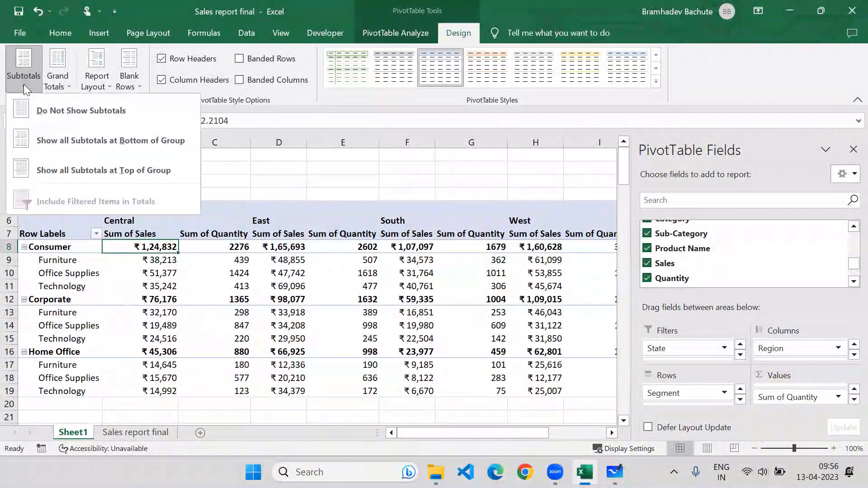
{"action": "left_click", "coordinate": [69, 111]}
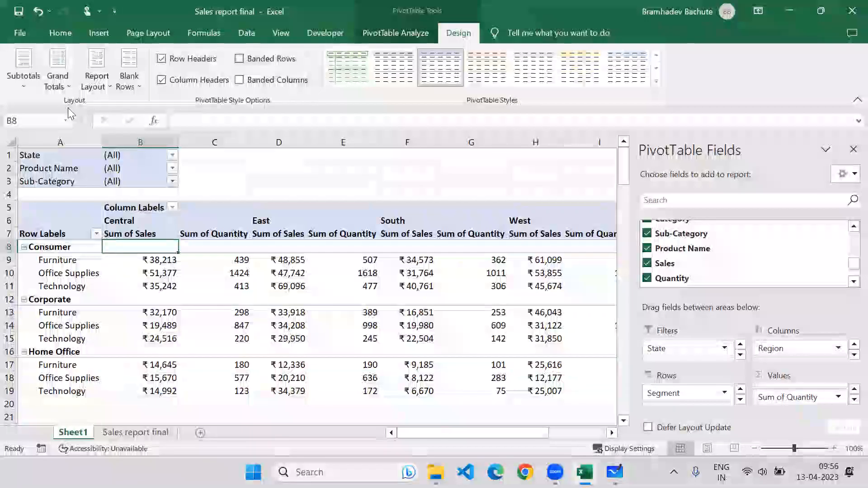
Try showing the subtotals at the bottom and at the top of each group, and hide them again.
{"action": "left_click", "coordinate": [17, 86]}
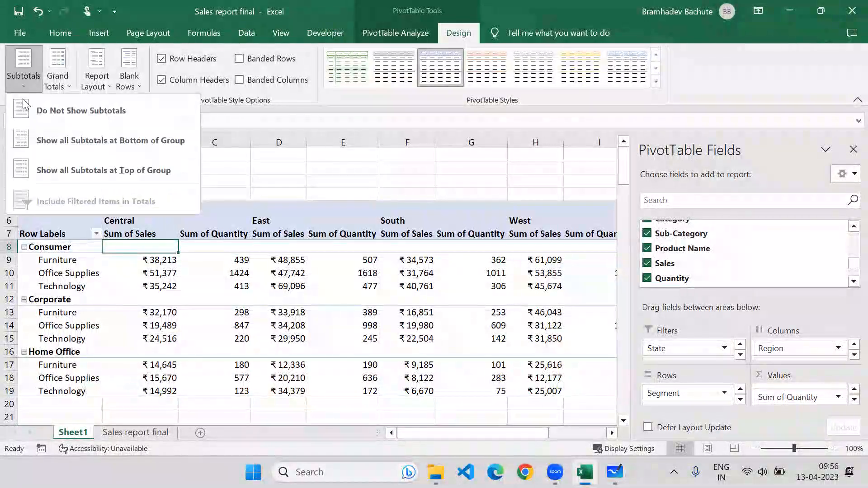
{"action": "left_click", "coordinate": [43, 139]}
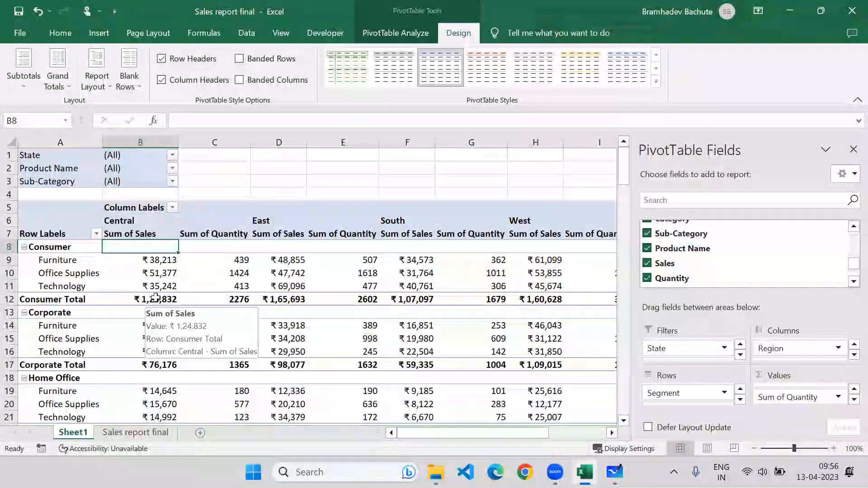
{"action": "left_click", "coordinate": [28, 85]}
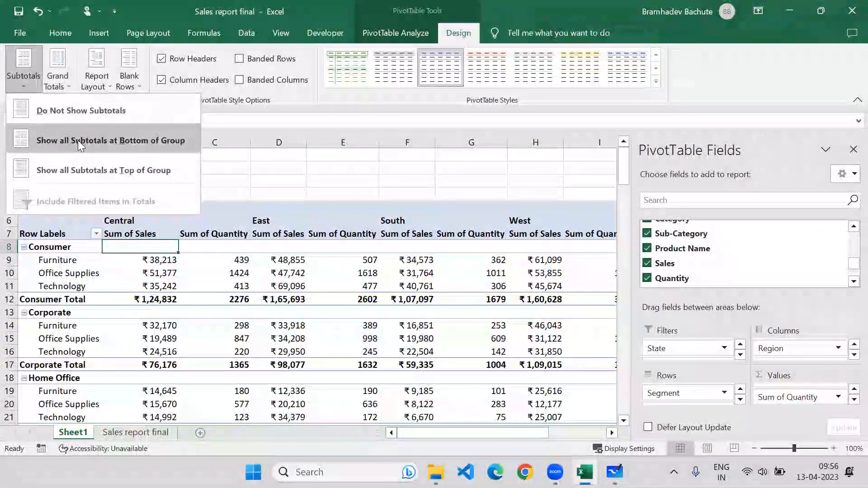
{"action": "left_click", "coordinate": [79, 164]}
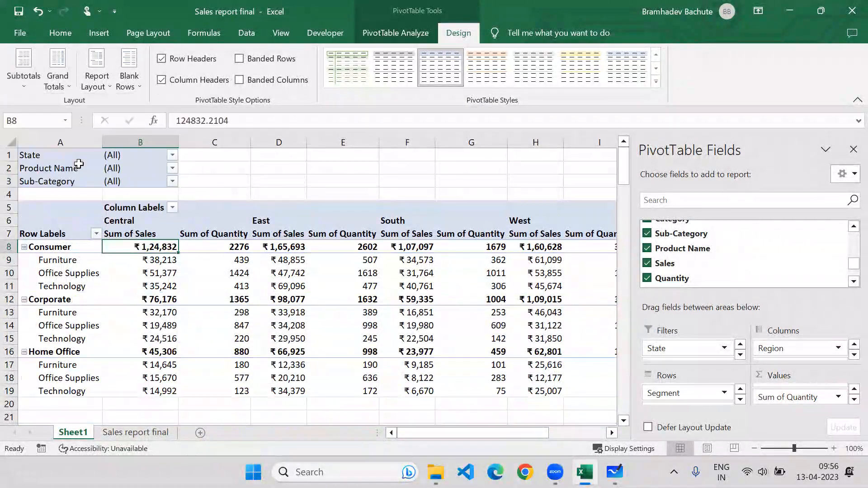
{"action": "left_click", "coordinate": [24, 73]}
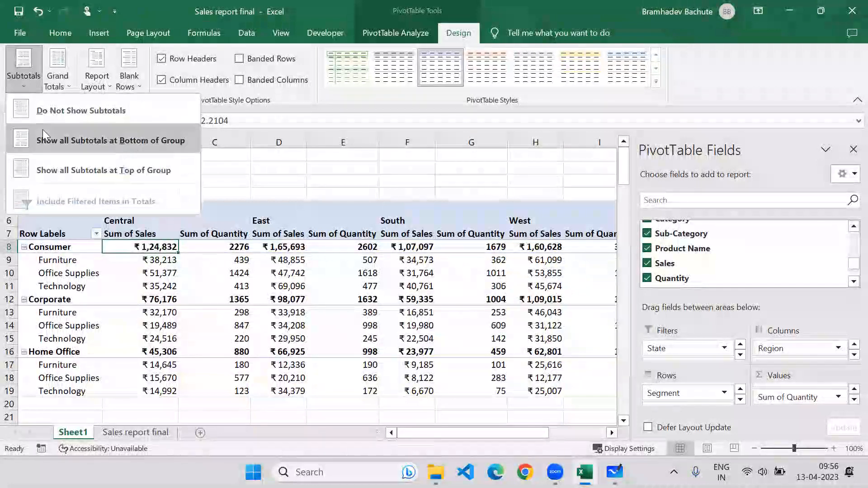
{"action": "left_click", "coordinate": [48, 112]}
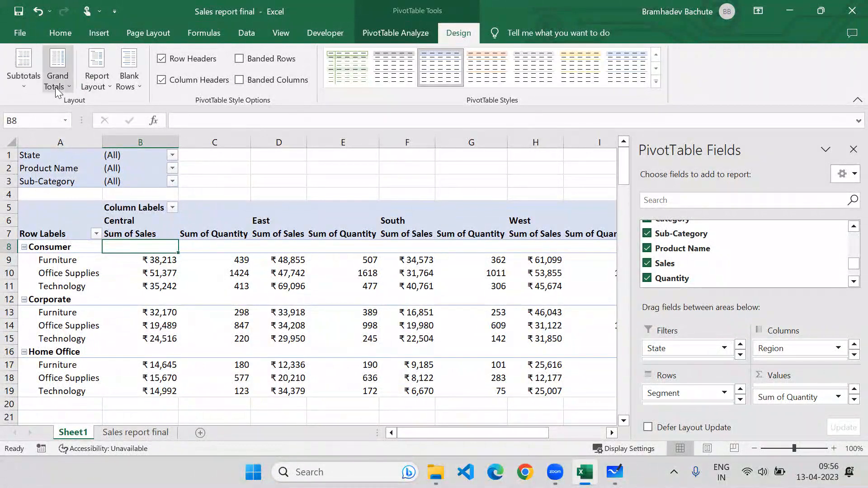
Try the compact and tabular report layouts on the PivotTable and return it to compact form.
{"action": "left_click", "coordinate": [106, 83]}
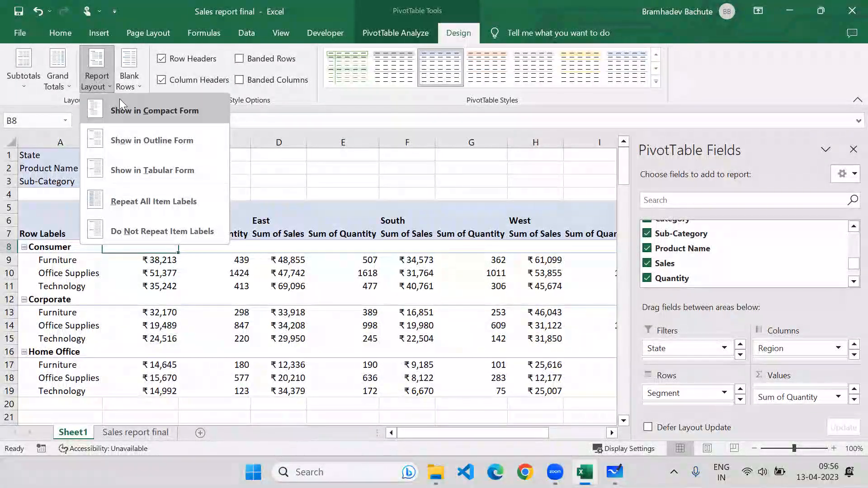
{"action": "left_click", "coordinate": [138, 116]}
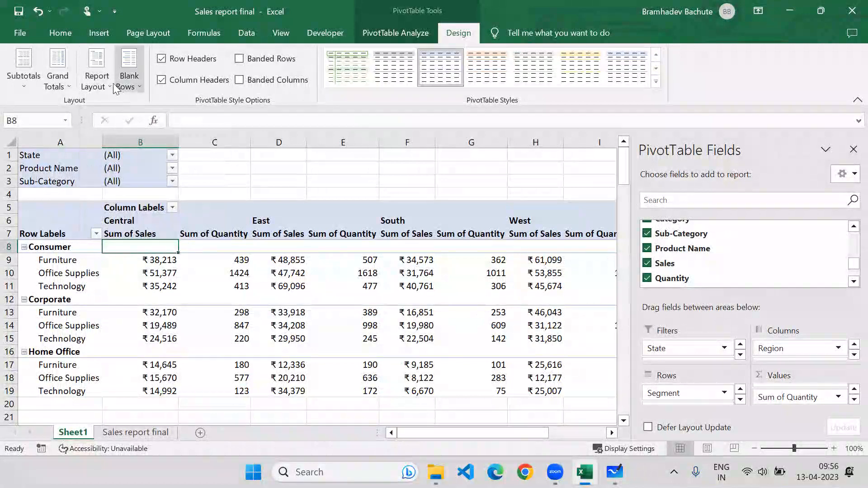
{"action": "left_click", "coordinate": [97, 79]}
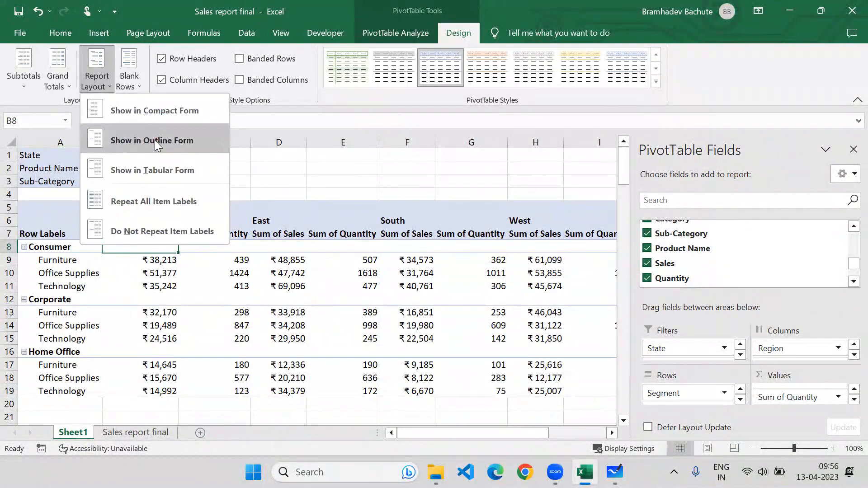
{"action": "left_click", "coordinate": [149, 171]}
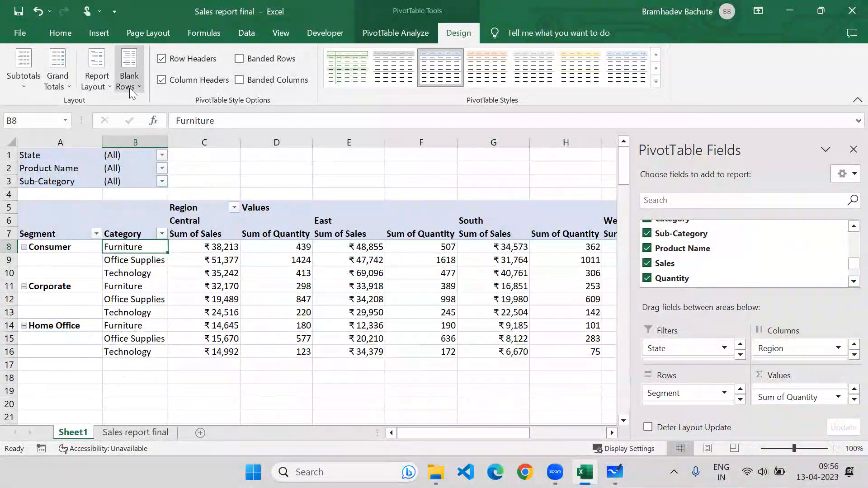
{"action": "left_click", "coordinate": [89, 88]}
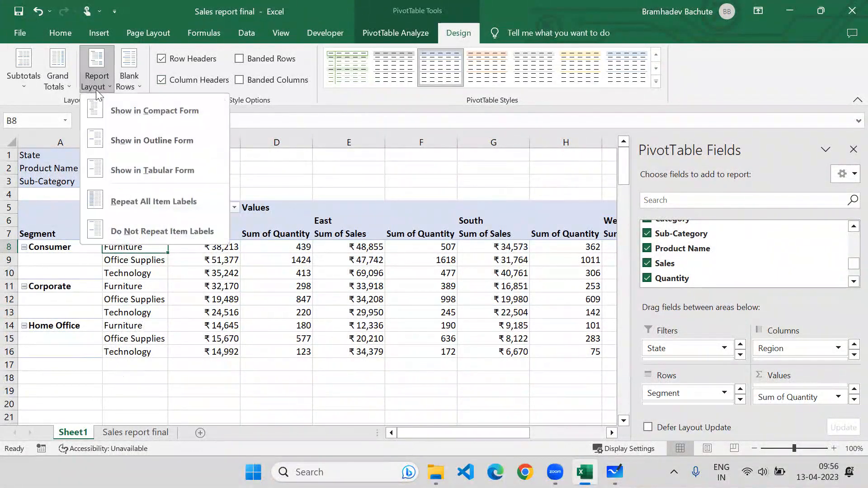
{"action": "left_click", "coordinate": [121, 110]}
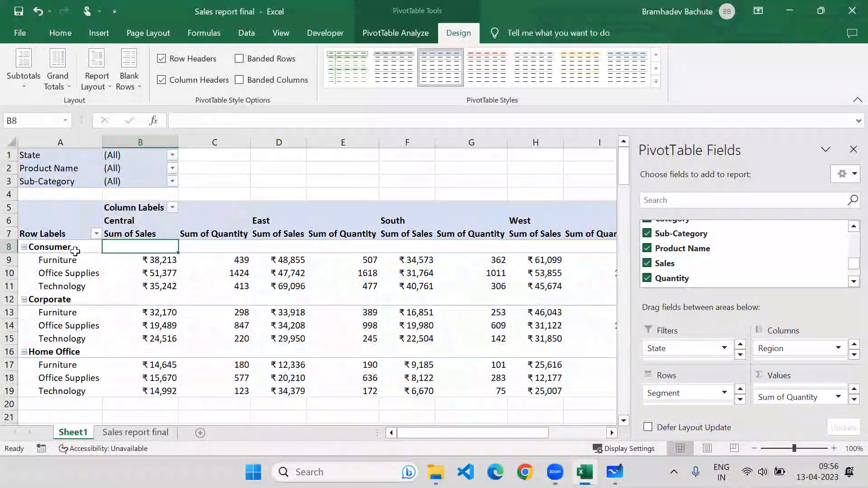
Examine the nested Consumer row labels and switch the PivotTable's report layout to tabular form.
{"action": "left_click_drag", "start_coordinate": [71, 250], "coordinate": [72, 285]}
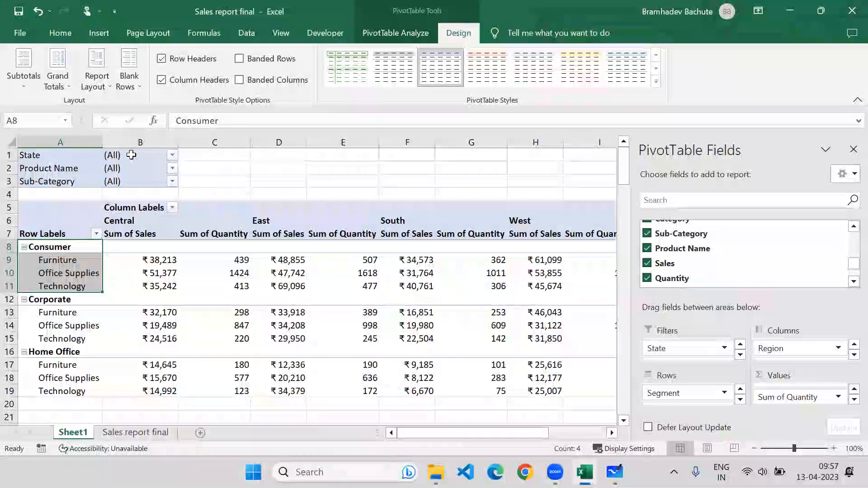
{"action": "left_click", "coordinate": [102, 86]}
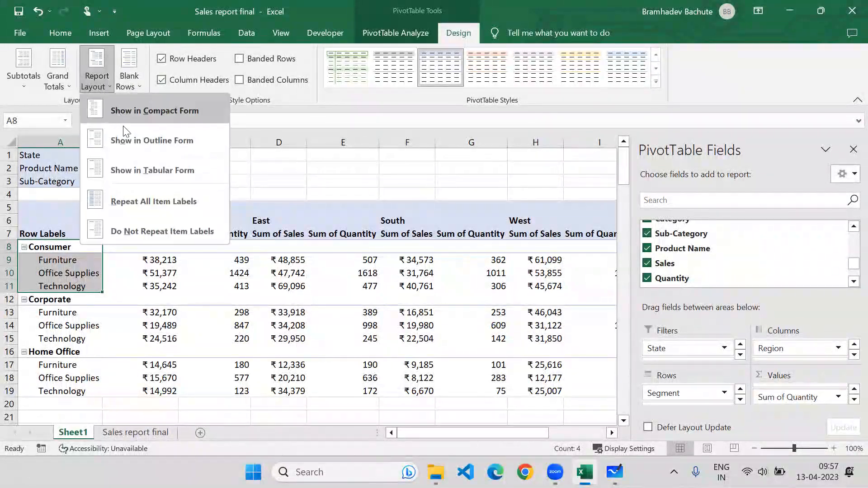
{"action": "left_click", "coordinate": [133, 169]}
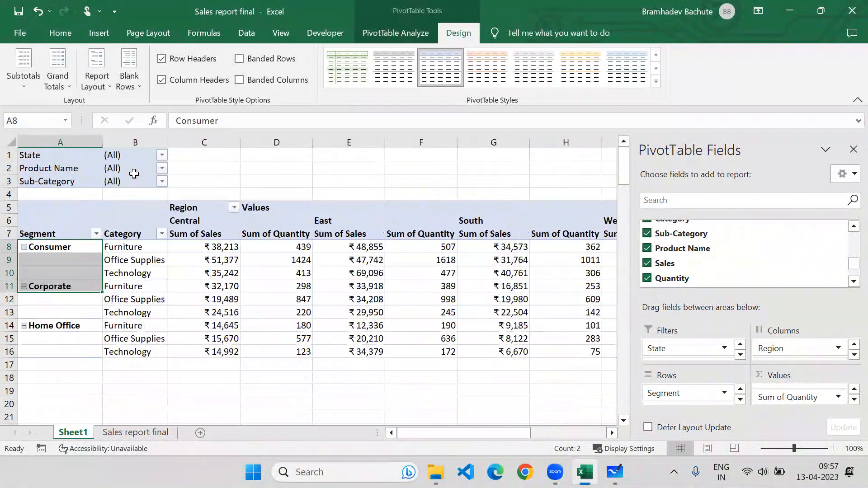
Try the outline form report layout for comparison and return the PivotTable to tabular form.
{"action": "left_click", "coordinate": [94, 83]}
{"action": "left_click", "coordinate": [151, 135]}
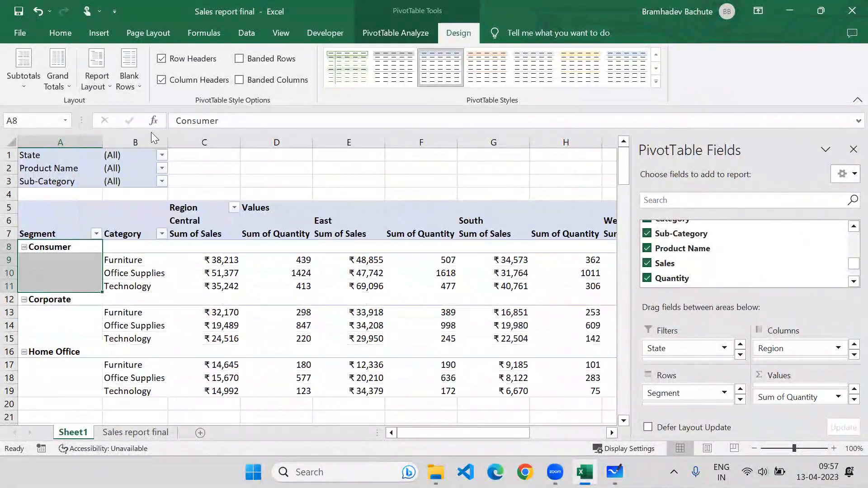
{"action": "left_click", "coordinate": [96, 74]}
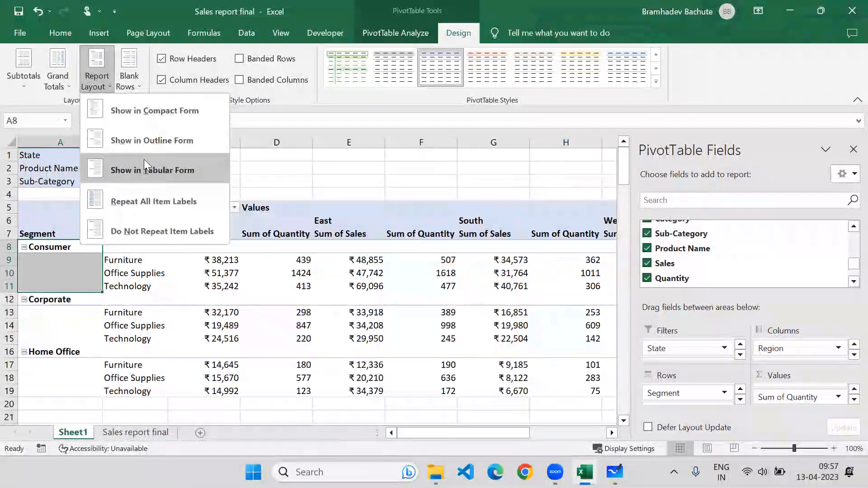
{"action": "left_click", "coordinate": [144, 163]}
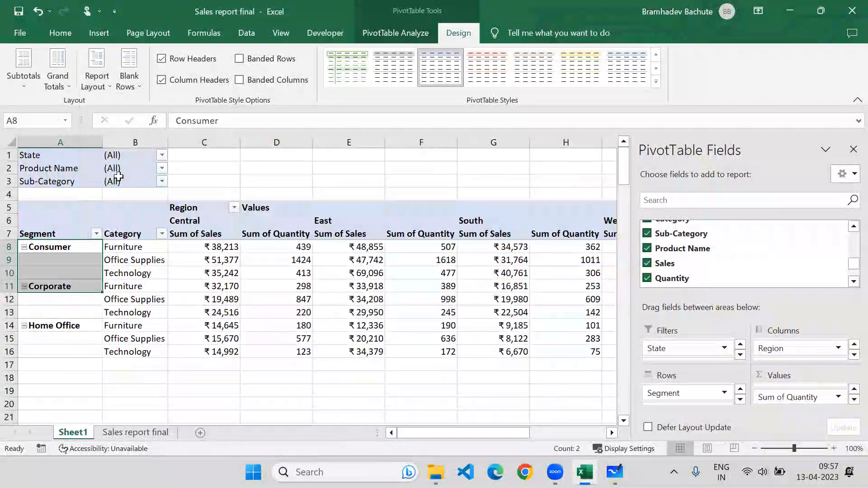
Compare the Consumer category rows in outline form and restore the PivotTable's tabular report layout.
{"action": "left_click", "coordinate": [123, 247]}
{"action": "left_click_drag", "start_coordinate": [123, 248], "coordinate": [133, 281]}
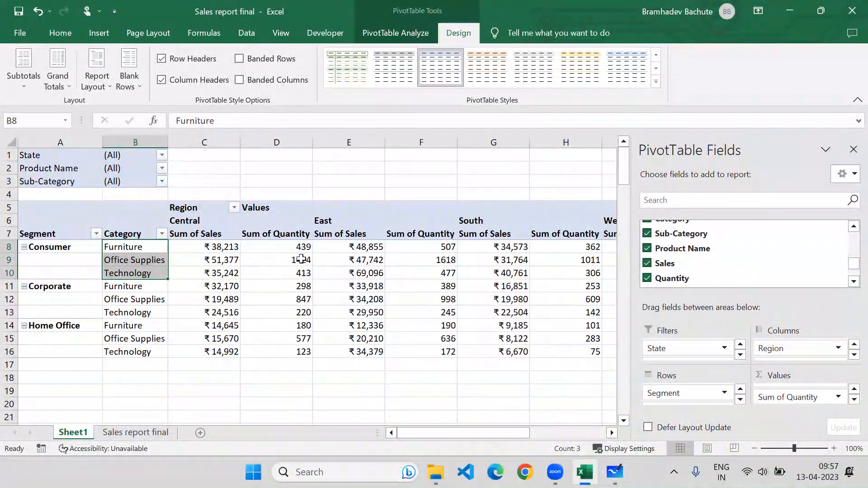
{"action": "left_click", "coordinate": [102, 90]}
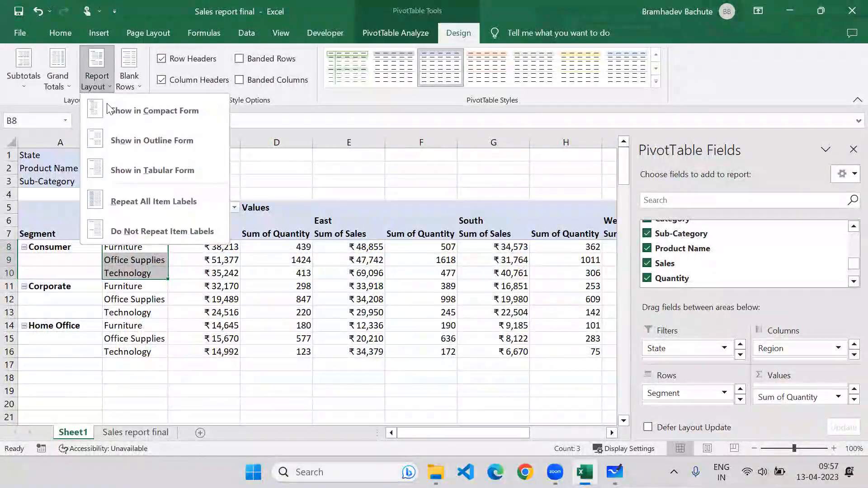
{"action": "left_click", "coordinate": [121, 141]}
{"action": "left_click", "coordinate": [79, 263]}
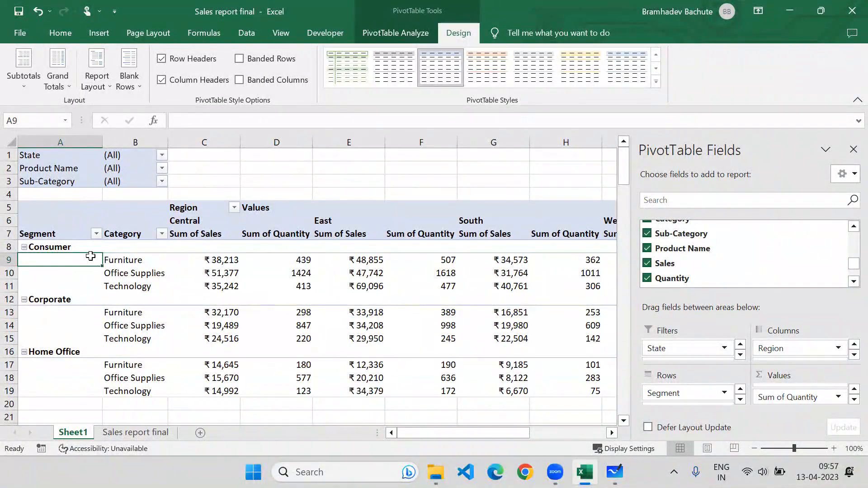
{"action": "left_click", "coordinate": [109, 77]}
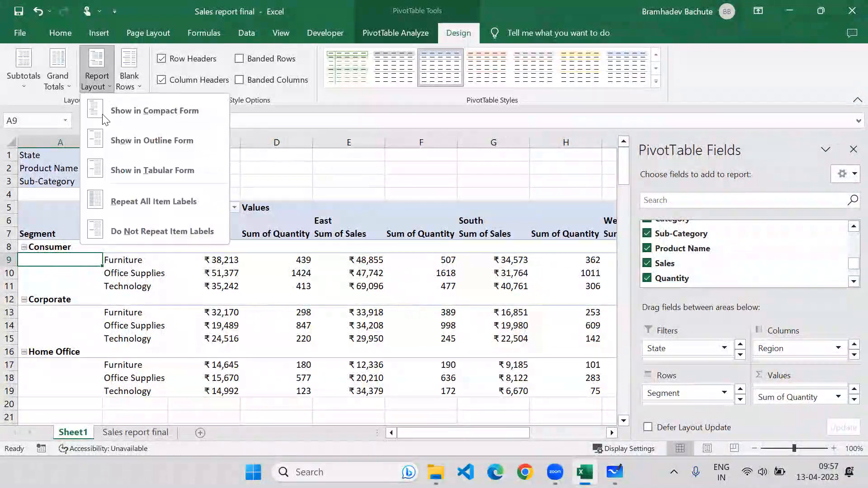
{"action": "left_click", "coordinate": [52, 258]}
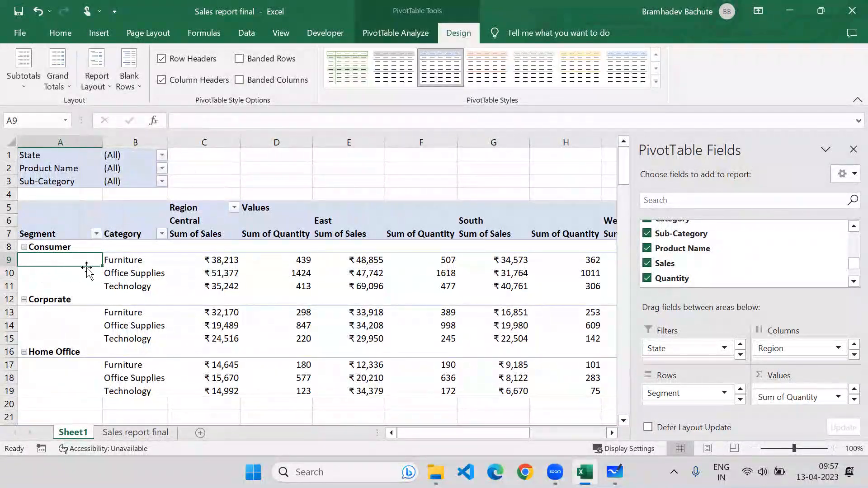
{"action": "left_click", "coordinate": [92, 89]}
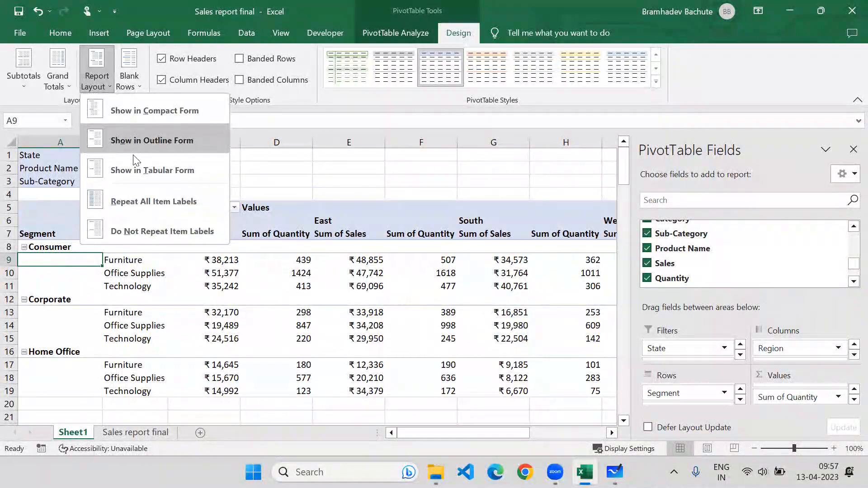
{"action": "left_click", "coordinate": [133, 168]}
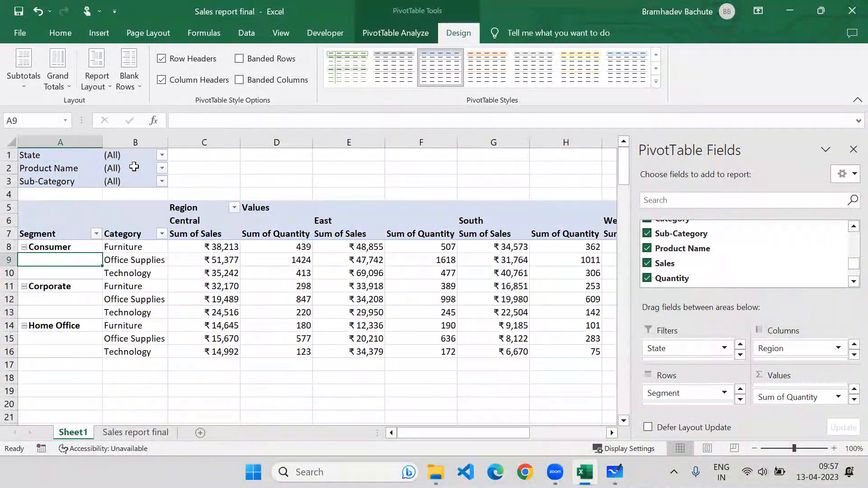
Try repeating all item labels in the blank Segment cells, and set the labels not to repeat again.
{"action": "left_click", "coordinate": [52, 271]}
{"action": "left_click", "coordinate": [52, 261]}
{"action": "left_click", "coordinate": [53, 299]}
{"action": "left_click", "coordinate": [54, 310]}
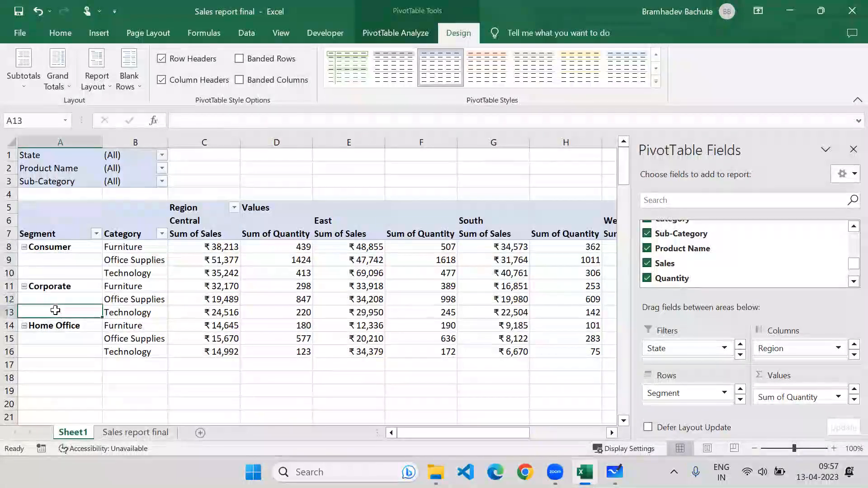
{"action": "left_click", "coordinate": [51, 341]}
{"action": "left_click", "coordinate": [51, 349]}
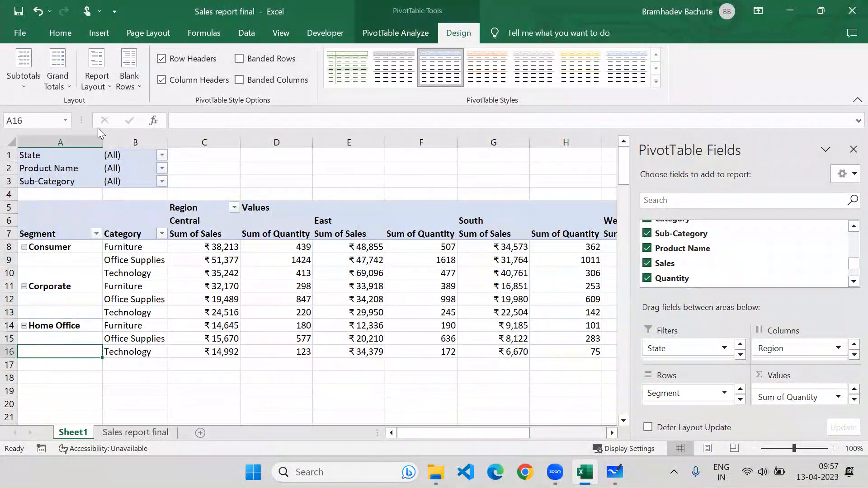
{"action": "left_click", "coordinate": [101, 89]}
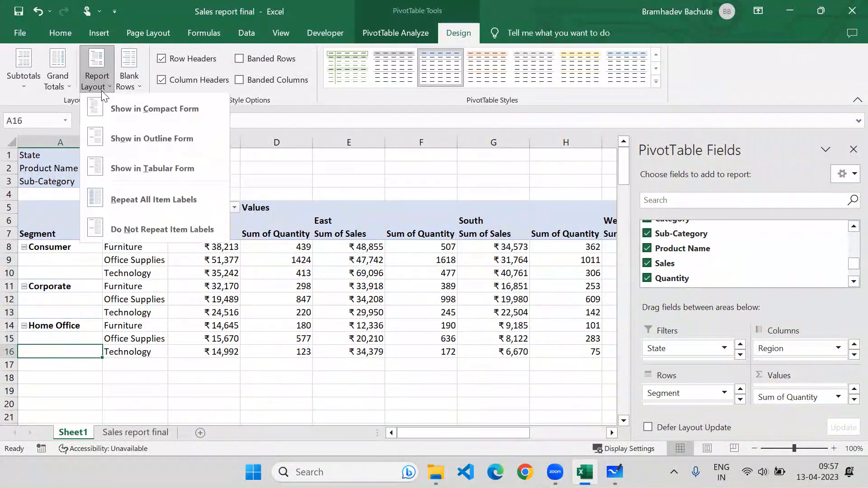
{"action": "left_click", "coordinate": [128, 198]}
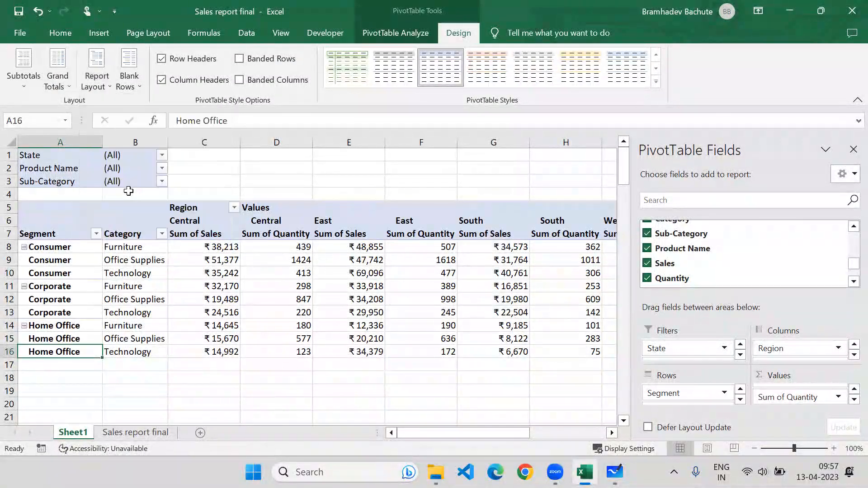
{"action": "left_click", "coordinate": [101, 71]}
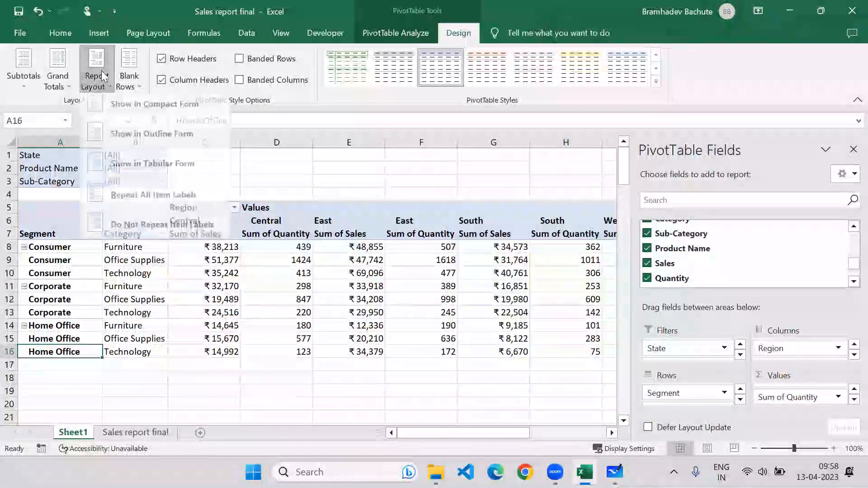
{"action": "left_click", "coordinate": [155, 230]}
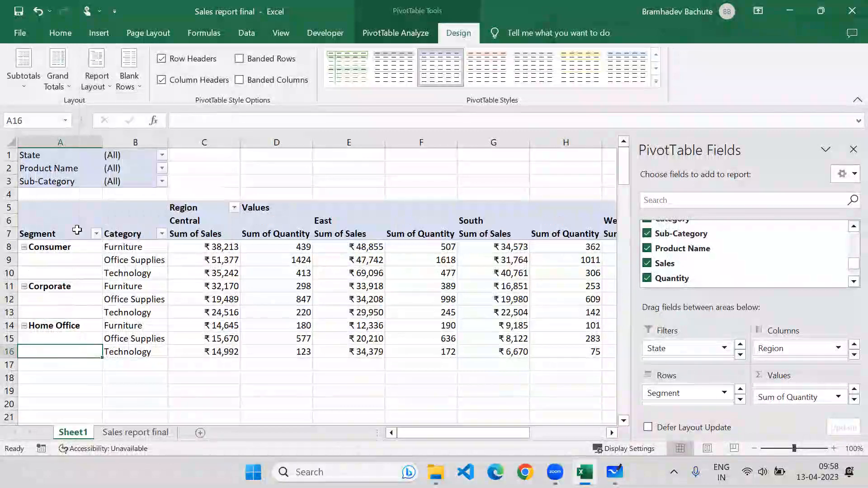
{"action": "left_click", "coordinate": [111, 84]}
{"action": "left_click", "coordinate": [357, 108]}
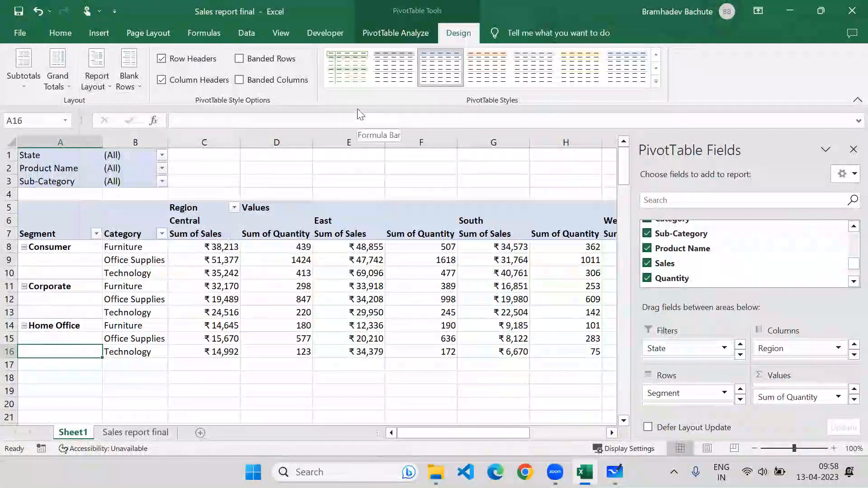
Try inserting a blank line after each segment of the PivotTable, and remove the blank lines again.
{"action": "left_click", "coordinate": [137, 81]}
{"action": "left_click", "coordinate": [160, 110]}
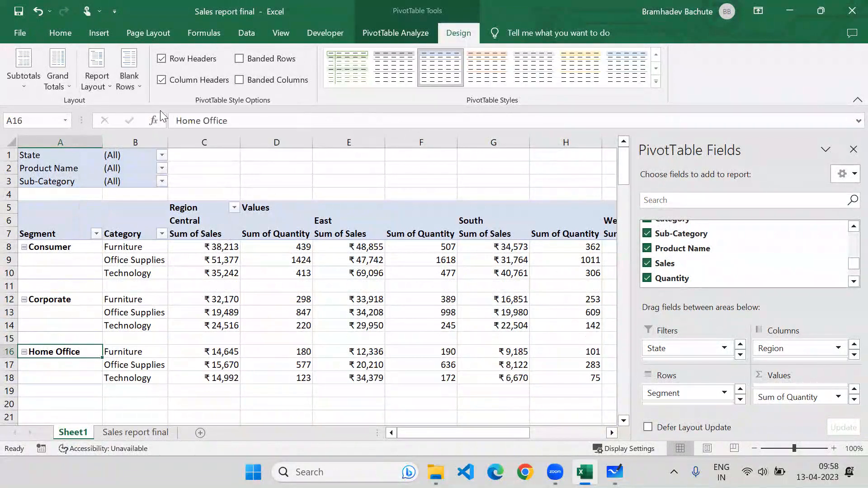
{"action": "left_click", "coordinate": [131, 86]}
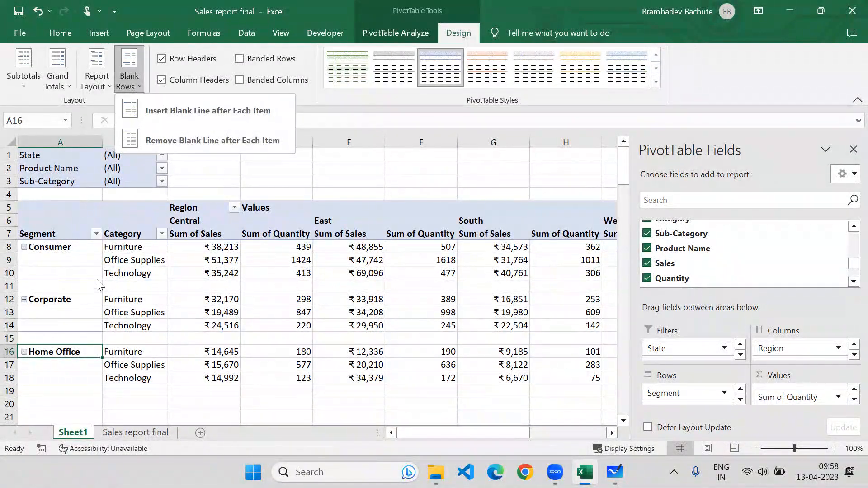
{"action": "left_click", "coordinate": [55, 248]}
{"action": "left_click_drag", "start_coordinate": [54, 247], "coordinate": [53, 285]}
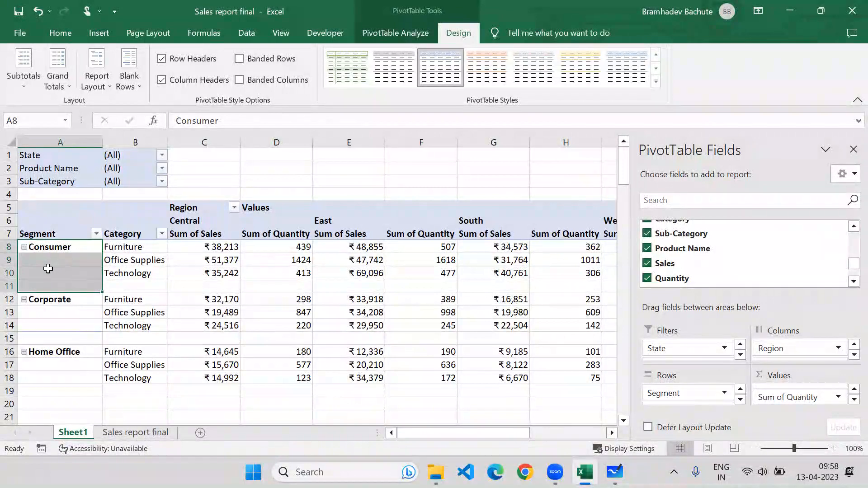
{"action": "left_click", "coordinate": [109, 285]}
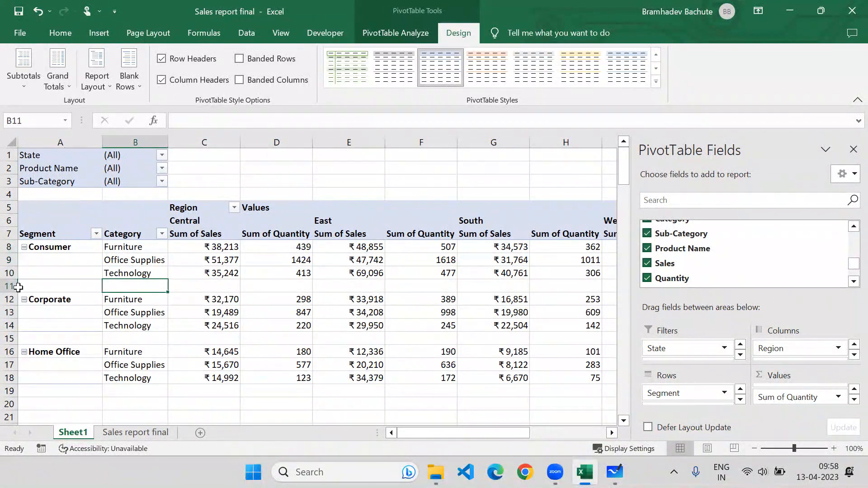
{"action": "left_click", "coordinate": [17, 286]}
{"action": "left_click", "coordinate": [129, 81]}
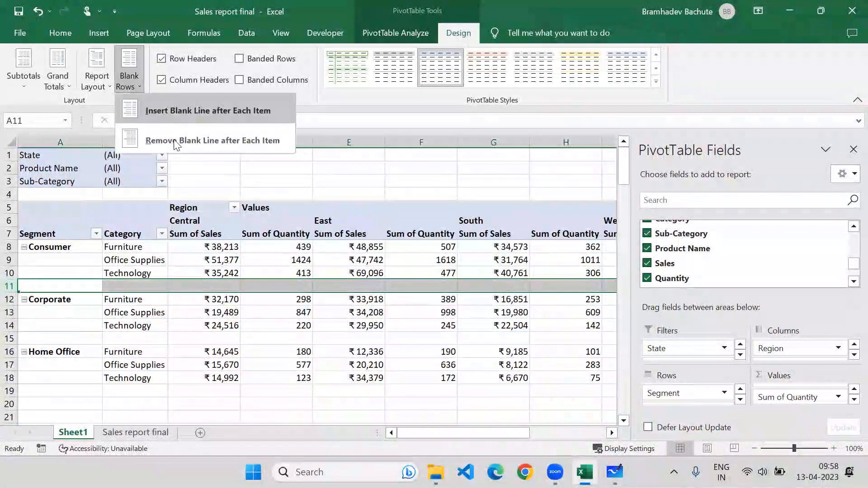
{"action": "left_click", "coordinate": [176, 141]}
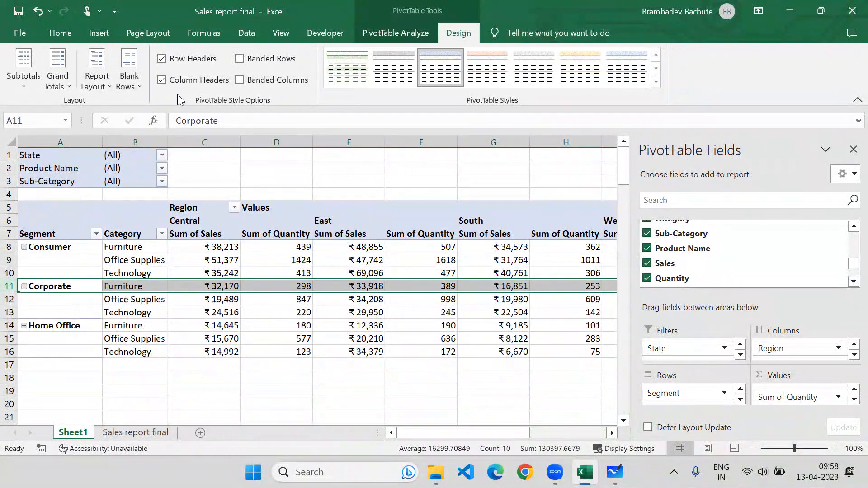
Try switching the PivotTable's row and column header formatting off, and leave both turned on.
{"action": "left_click", "coordinate": [211, 184]}
{"action": "left_click", "coordinate": [97, 220]}
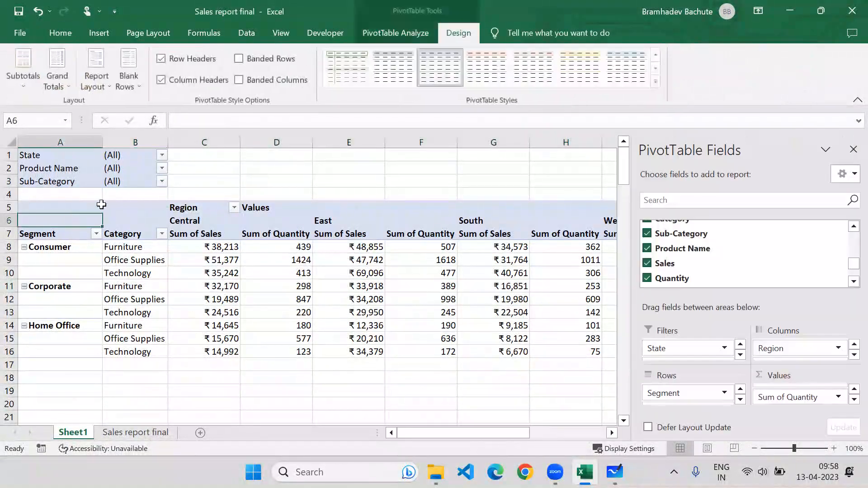
{"action": "left_click", "coordinate": [162, 59]}
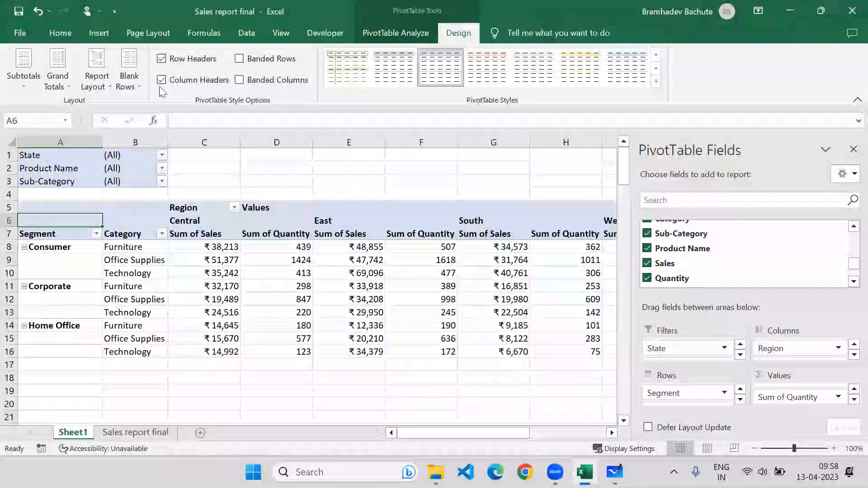
{"action": "left_click", "coordinate": [162, 81]}
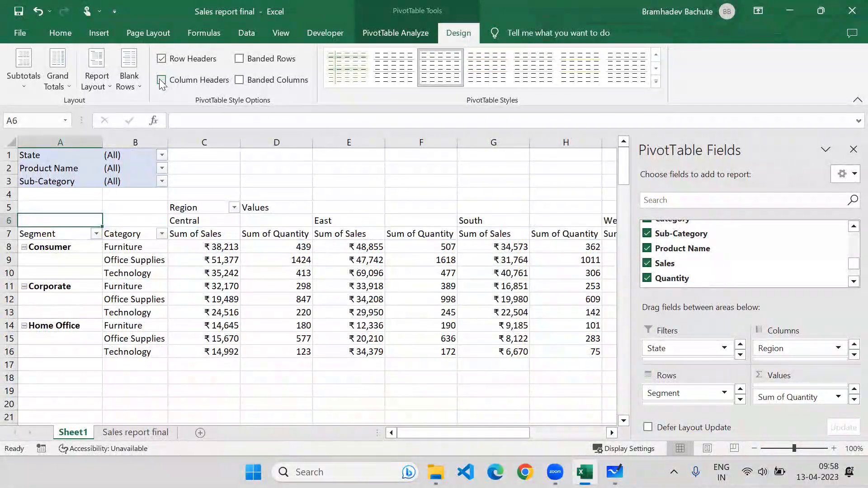
{"action": "left_click", "coordinate": [161, 81]}
{"action": "left_click", "coordinate": [162, 81]}
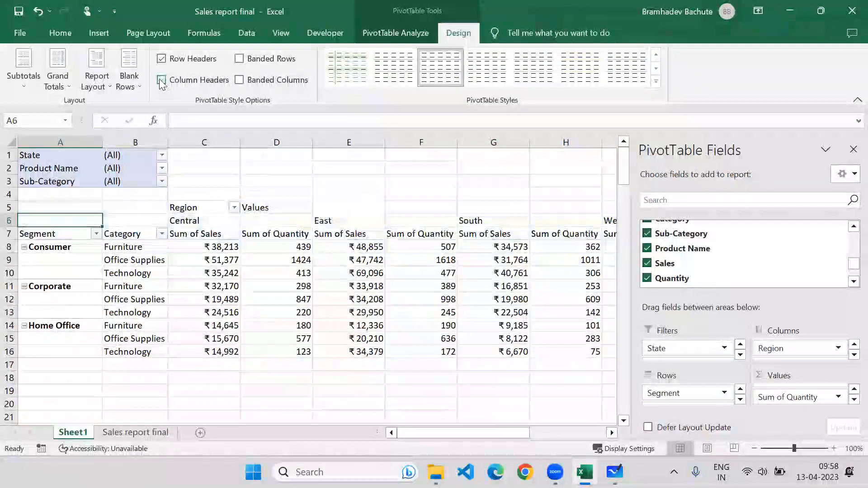
{"action": "left_click", "coordinate": [161, 80]}
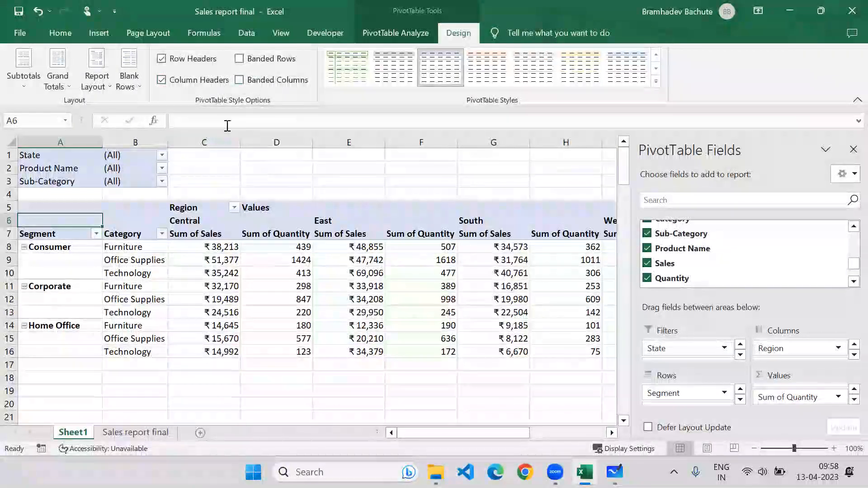
Try banded rows and banded columns on the PivotTable, turning each off again.
{"action": "left_click", "coordinate": [239, 59]}
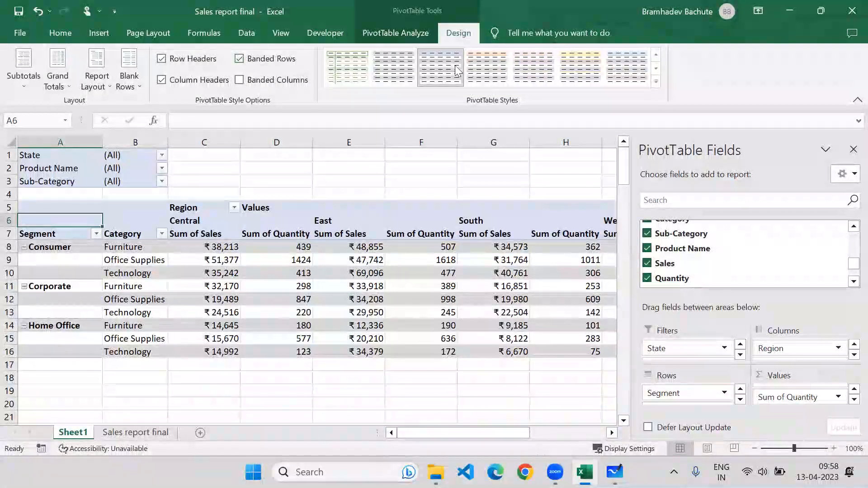
{"action": "left_click", "coordinate": [653, 81]}
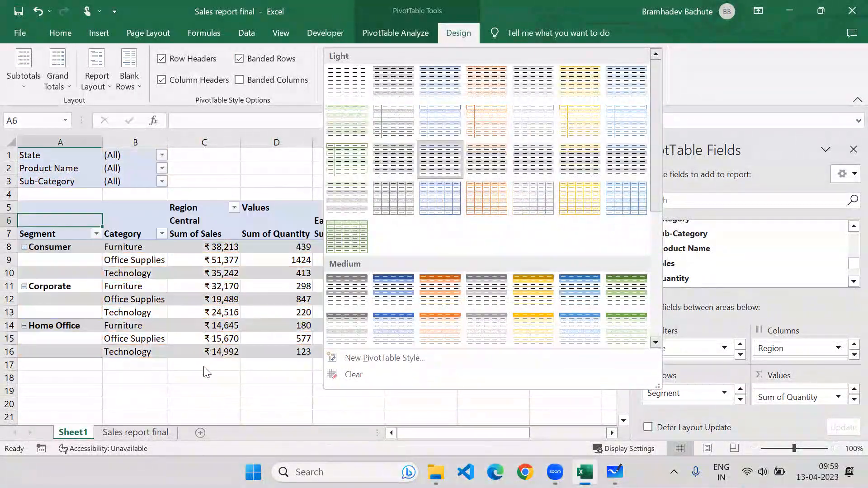
{"action": "left_click", "coordinate": [714, 55]}
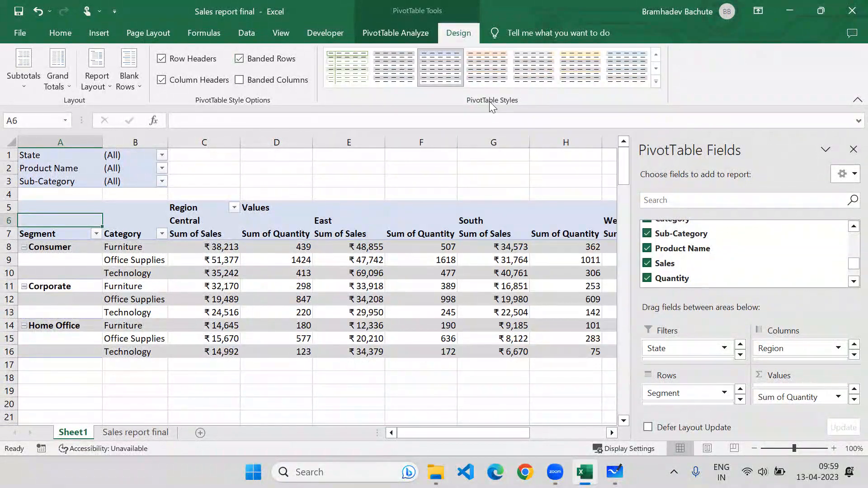
{"action": "left_click", "coordinate": [240, 59]}
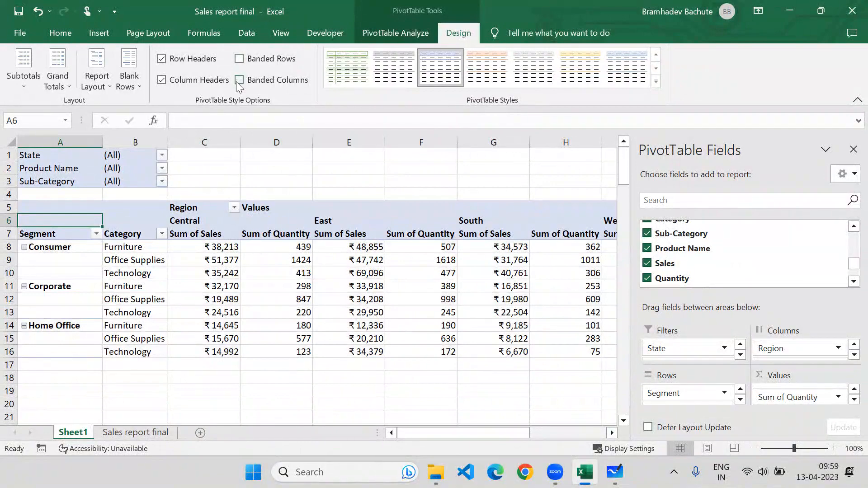
{"action": "left_click", "coordinate": [238, 81]}
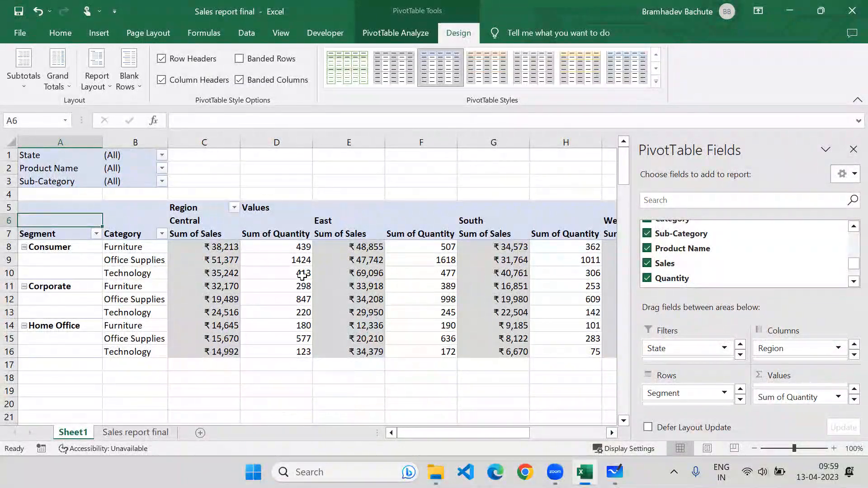
{"action": "left_click", "coordinate": [240, 79]}
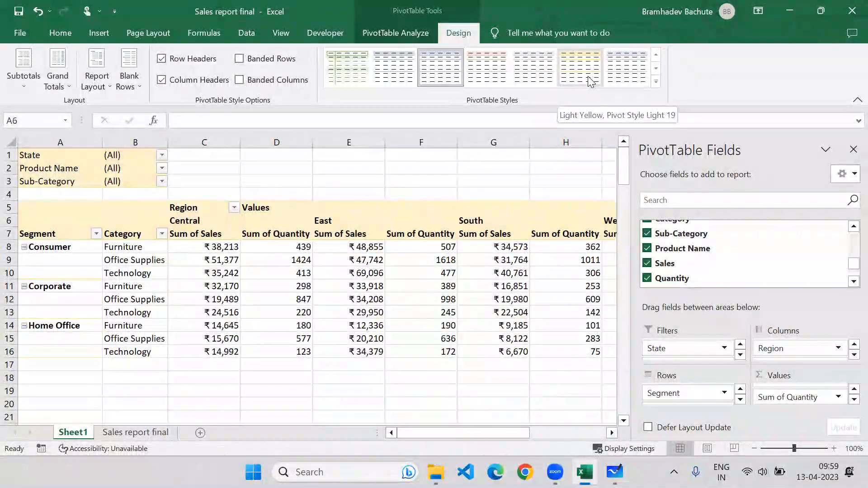
Review the PivotTable's name and its list of PivotTable options.
{"action": "left_click", "coordinate": [389, 36]}
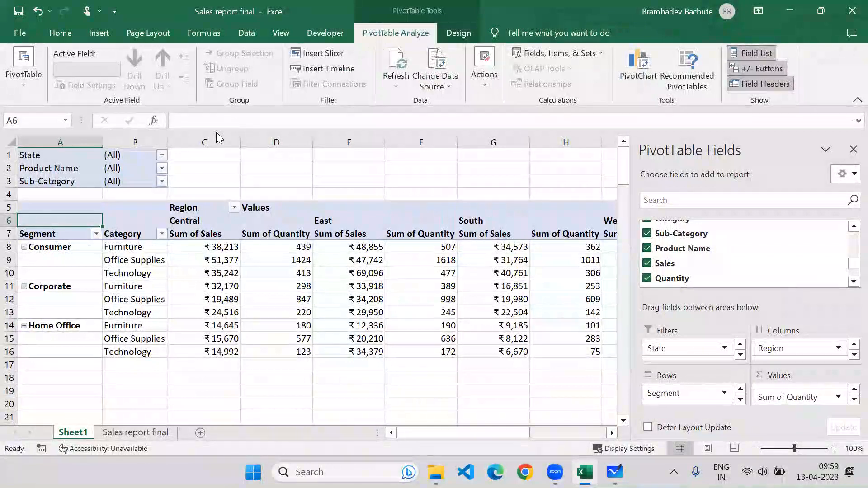
{"action": "left_click", "coordinate": [30, 86]}
{"action": "left_click", "coordinate": [43, 130]}
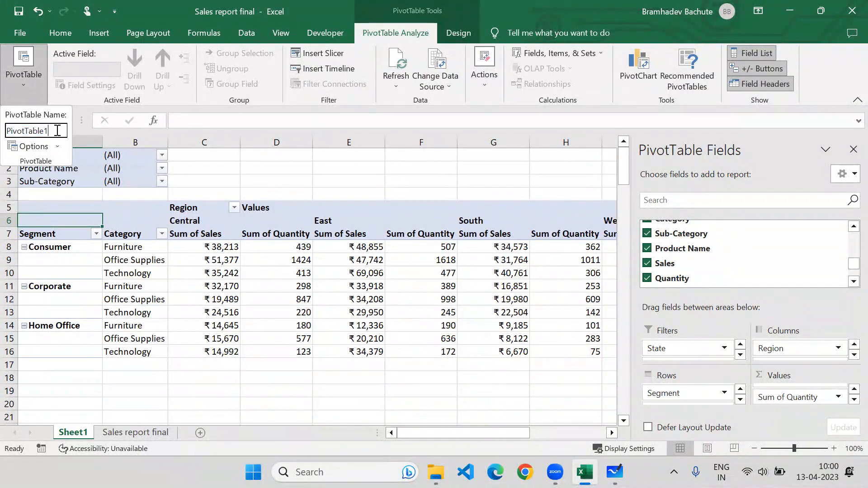
{"action": "double_click", "coordinate": [8, 131]}
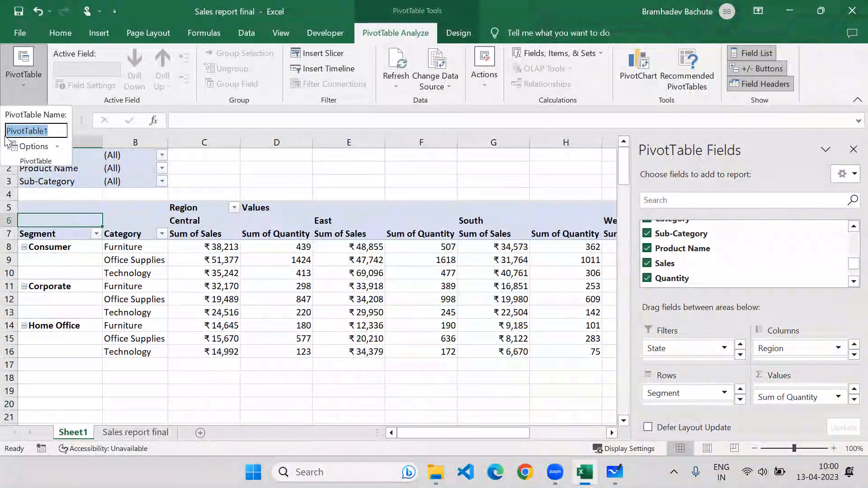
{"action": "left_click", "coordinate": [57, 147]}
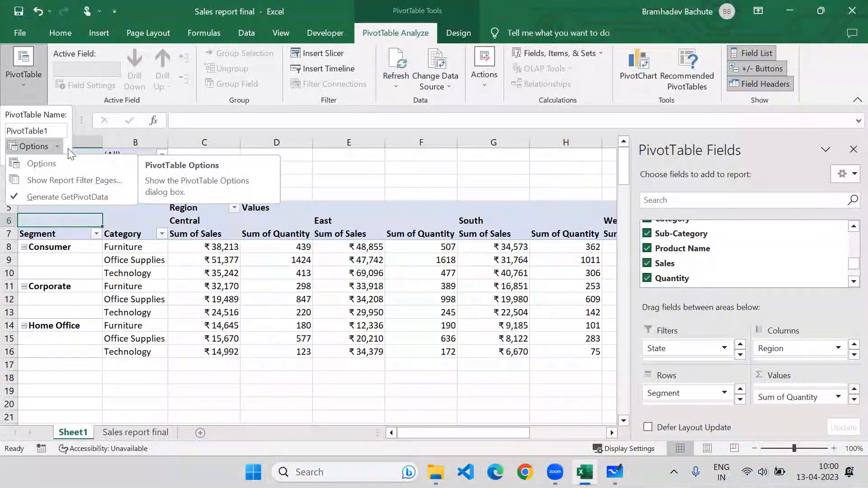
{"action": "left_click", "coordinate": [80, 132]}
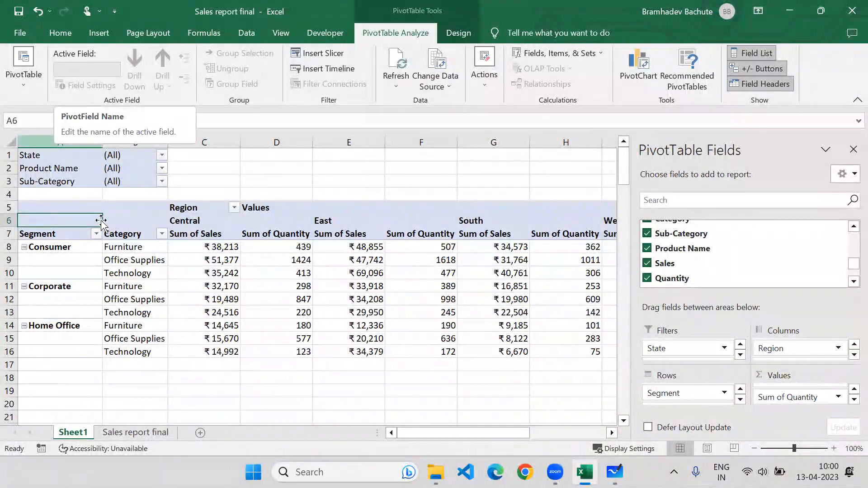
Check the active field for the Consumer Office Supplies label and for the Central sales values.
{"action": "left_click", "coordinate": [129, 260]}
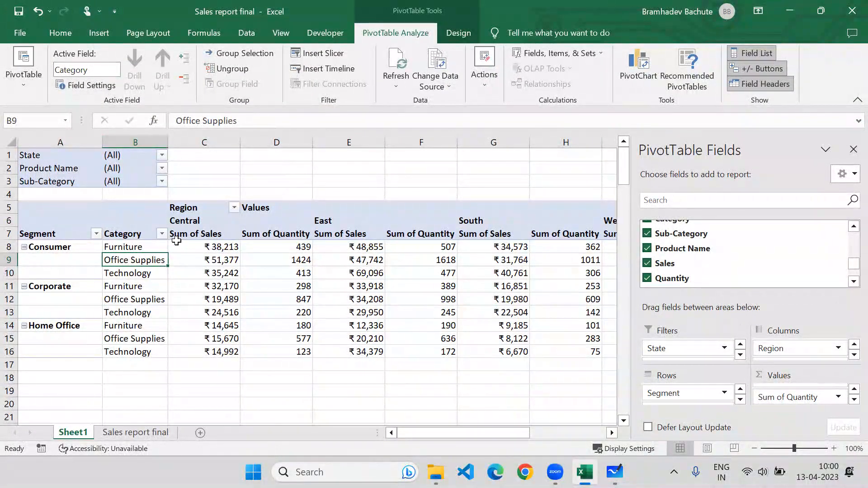
{"action": "left_click", "coordinate": [198, 249]}
{"action": "left_click", "coordinate": [205, 272]}
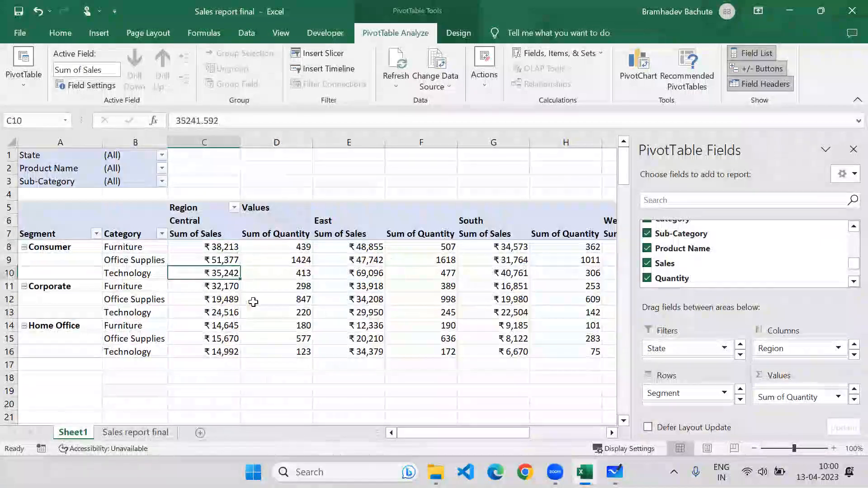
Try Count, Average, Max and Min as the summary function for Sum of Sales, and view its number format without applying anything.
{"action": "left_click", "coordinate": [101, 86]}
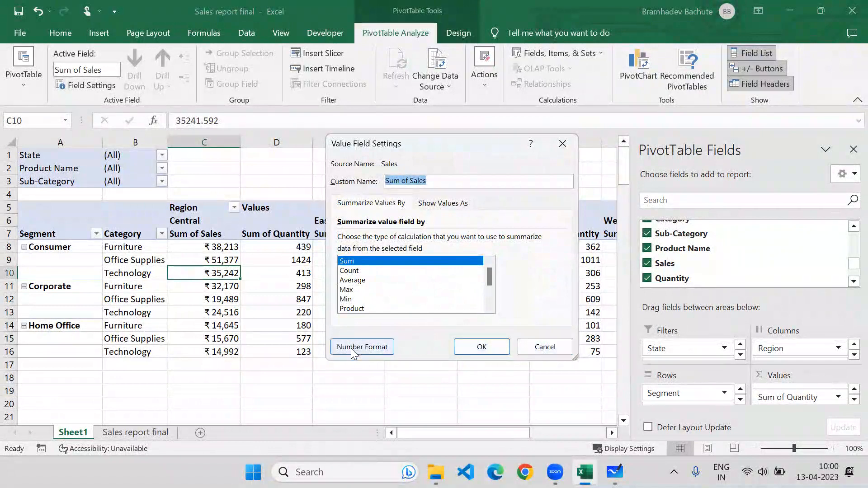
{"action": "left_click", "coordinate": [356, 272]}
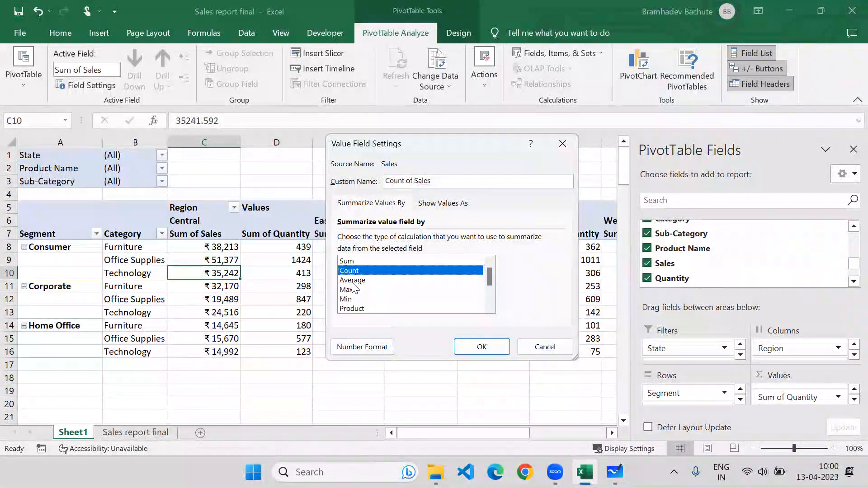
{"action": "left_click", "coordinate": [352, 280]}
{"action": "left_click", "coordinate": [351, 290]}
{"action": "left_click", "coordinate": [351, 299]}
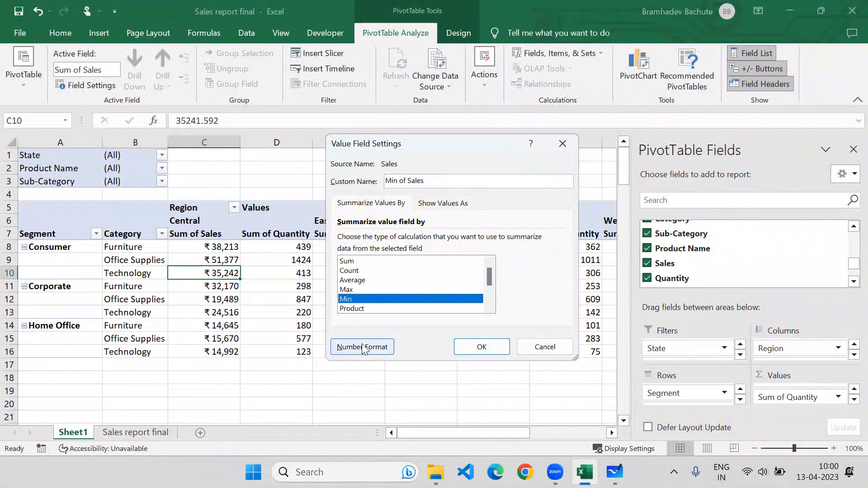
{"action": "left_click", "coordinate": [357, 348]}
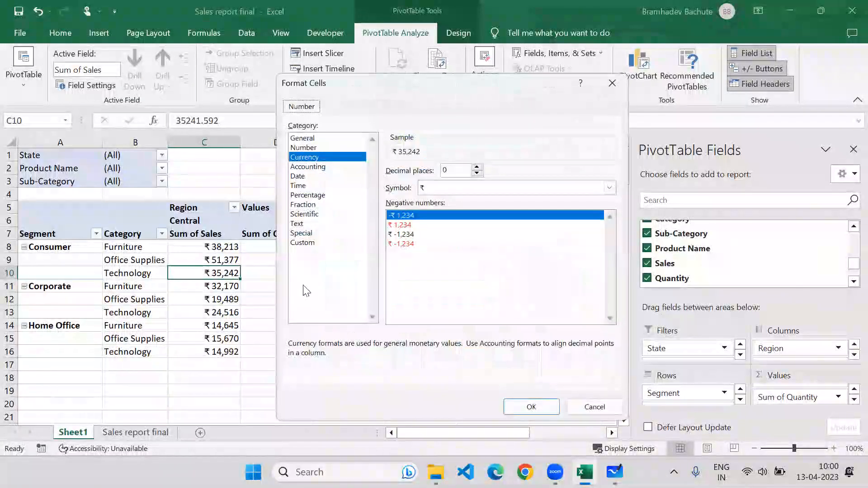
{"action": "left_click", "coordinate": [583, 407]}
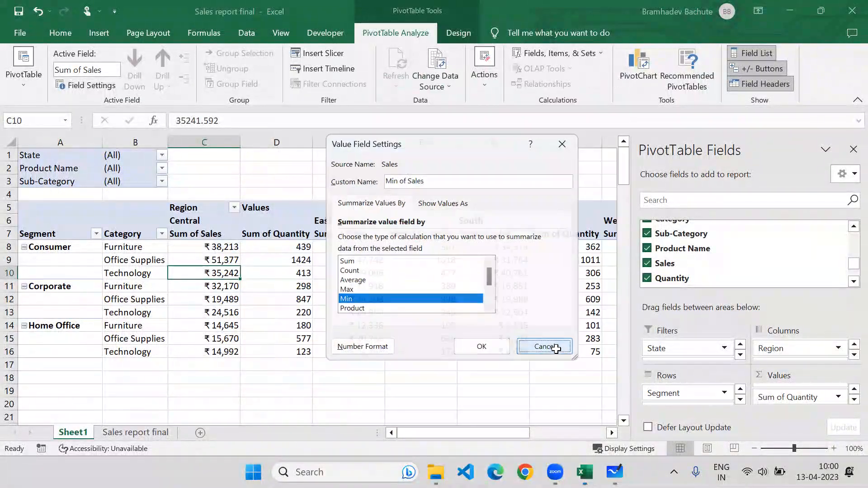
{"action": "left_click", "coordinate": [555, 347]}
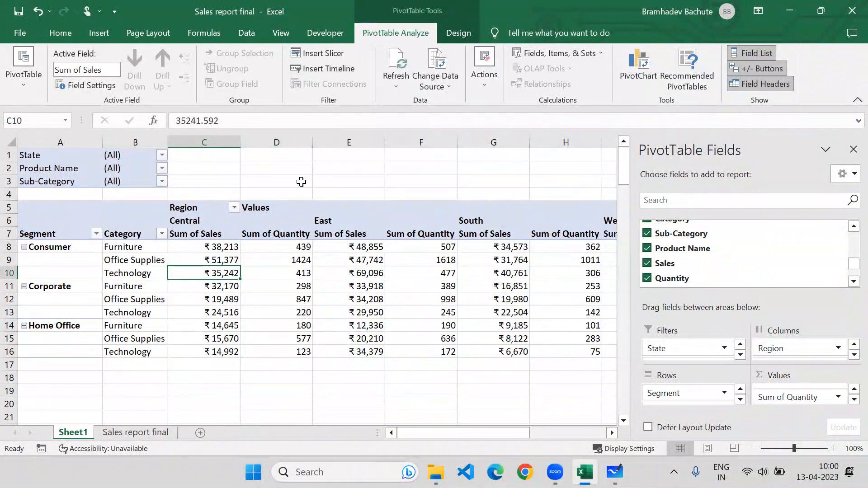
Insert a Ship Mode slicer for the PivotTable and place it just below the table.
{"action": "left_click", "coordinate": [304, 166]}
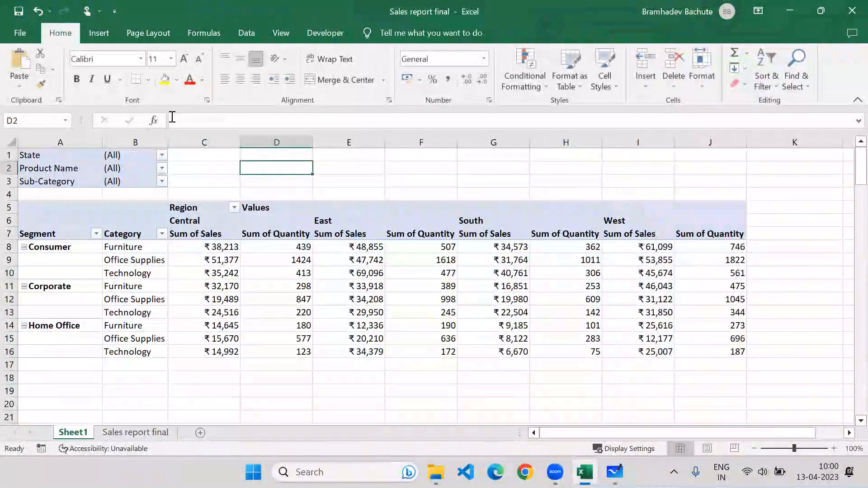
{"action": "left_click", "coordinate": [162, 212]}
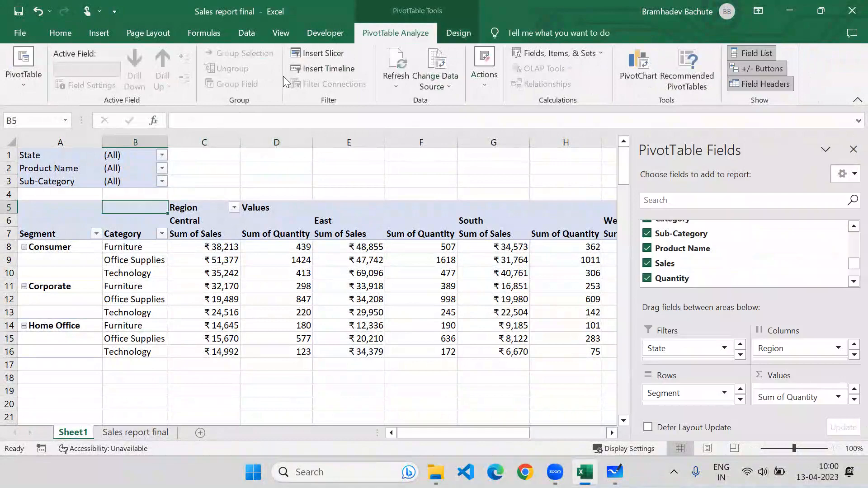
{"action": "left_click", "coordinate": [307, 55]}
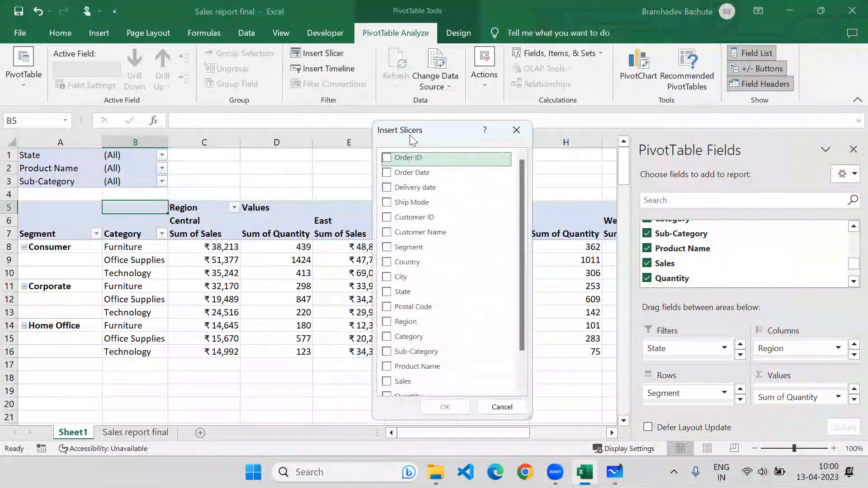
{"action": "left_click_drag", "start_coordinate": [406, 138], "coordinate": [250, 166]}
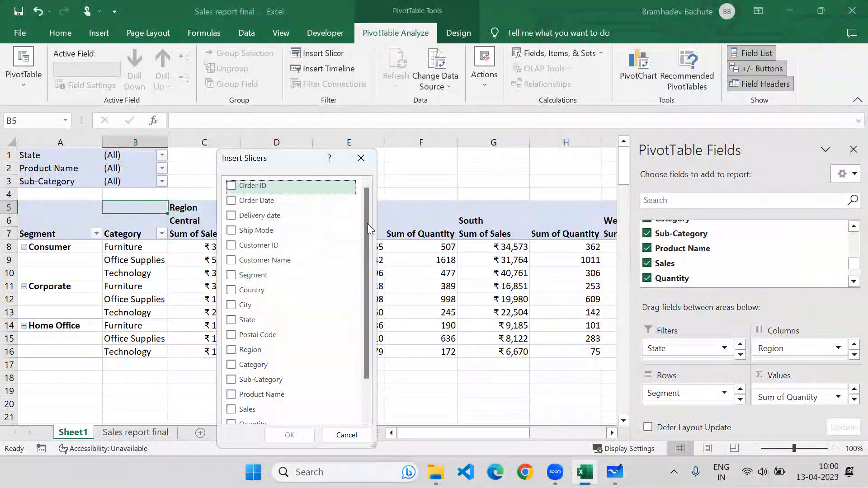
{"action": "scroll", "coordinate": [364, 217], "scroll_direction": "down", "scroll_amount": 1}
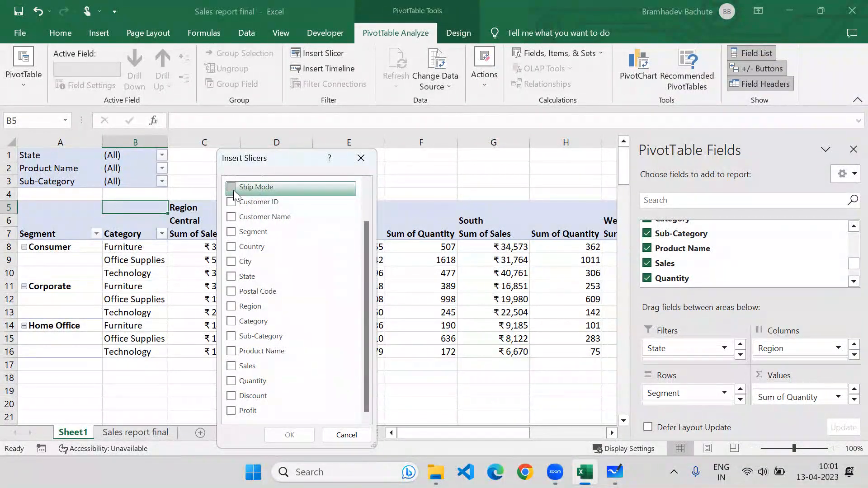
{"action": "left_click", "coordinate": [287, 434]}
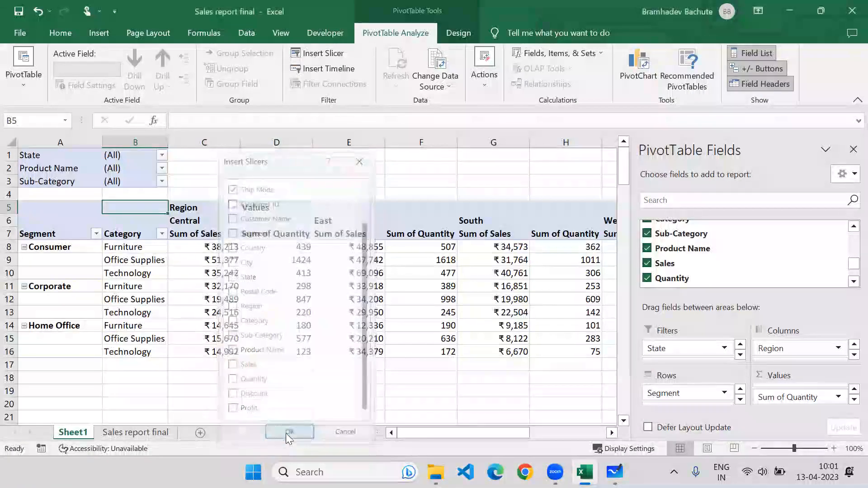
{"action": "left_click_drag", "start_coordinate": [301, 209], "coordinate": [466, 373]}
Try filtering the PivotTable by First Class and by Same Day with the Ship Mode slicer.
{"action": "left_click", "coordinate": [466, 390]}
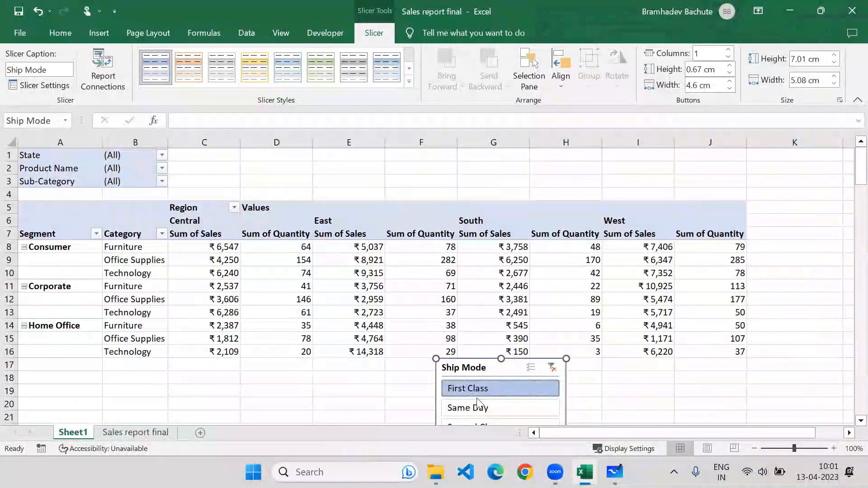
{"action": "left_click_drag", "start_coordinate": [466, 369], "coordinate": [412, 374]}
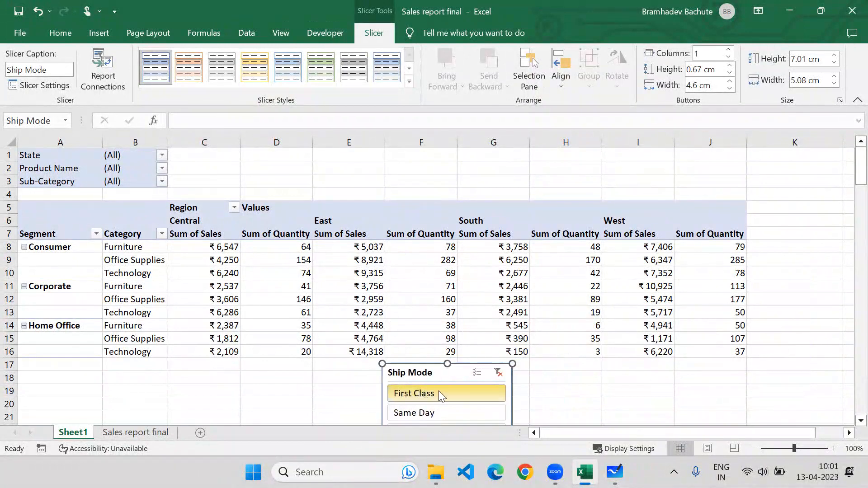
{"action": "left_click", "coordinate": [454, 413]}
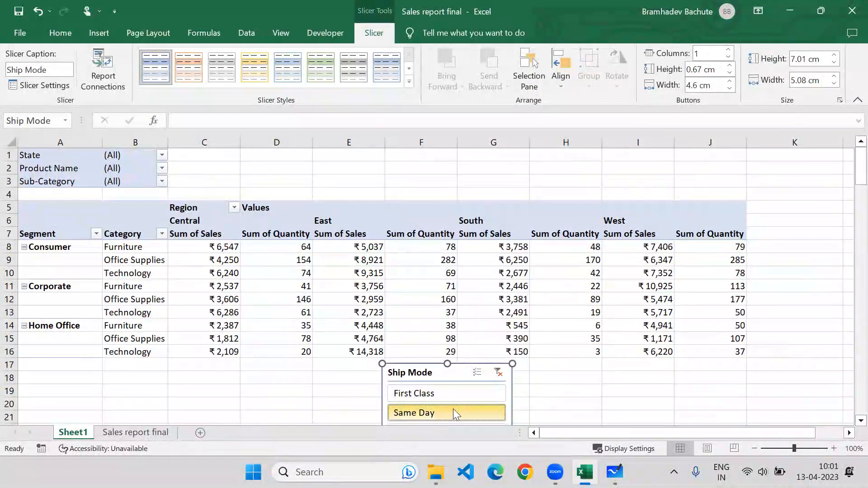
{"action": "left_click", "coordinate": [434, 398]}
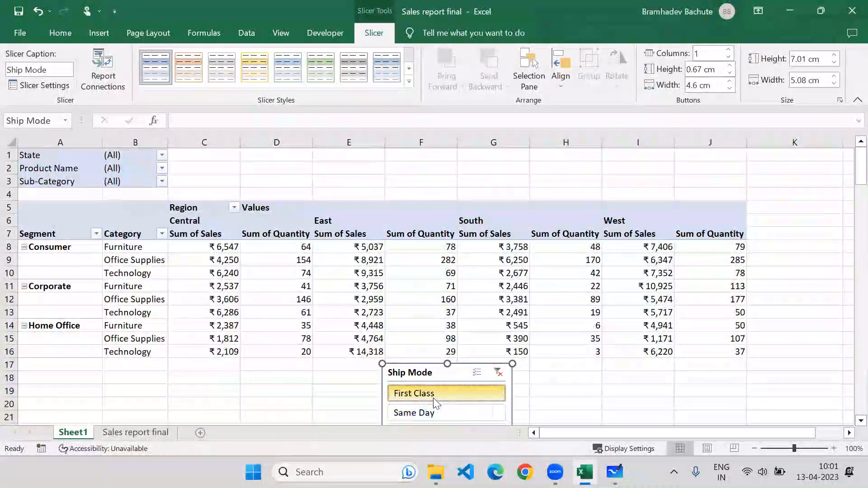
{"action": "left_click", "coordinate": [436, 411]}
Go through the ship modes in the slicer, ending on Standard Class, and move the slicer to the upper part of columns J and K.
{"action": "left_click_drag", "start_coordinate": [422, 372], "coordinate": [605, 183]}
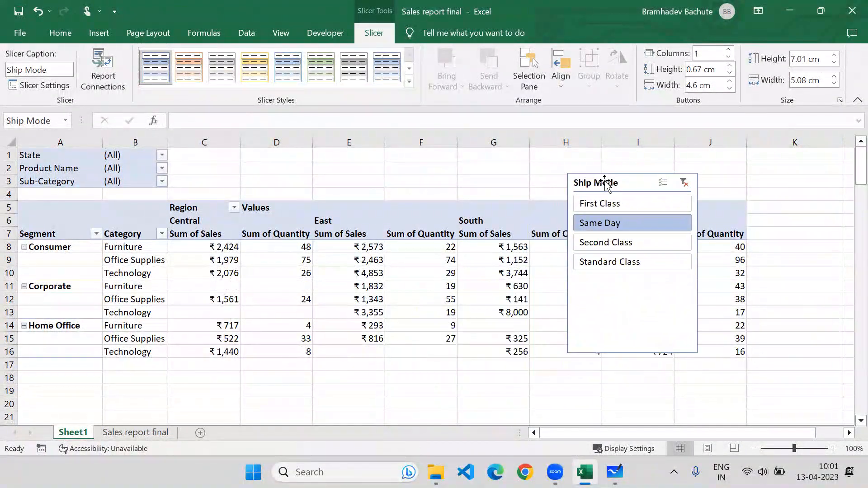
{"action": "left_click", "coordinate": [617, 241]}
{"action": "left_click", "coordinate": [616, 262]}
{"action": "left_click", "coordinate": [616, 242]}
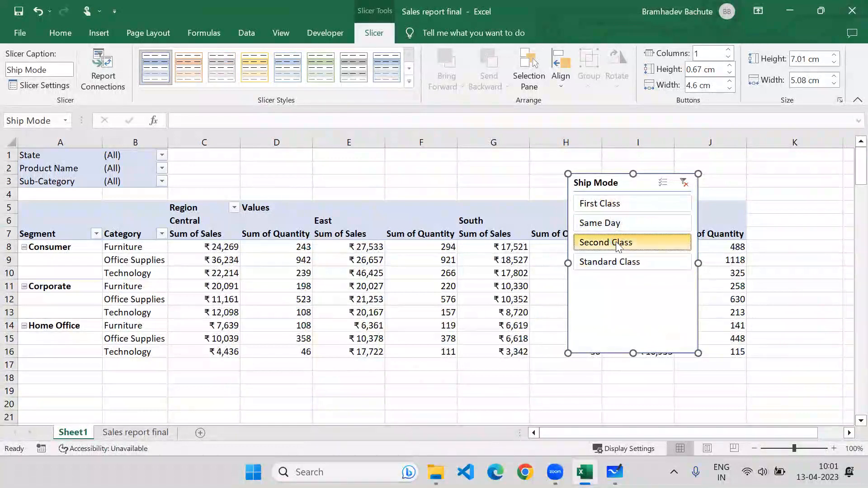
{"action": "left_click", "coordinate": [618, 217]}
{"action": "left_click", "coordinate": [618, 206]}
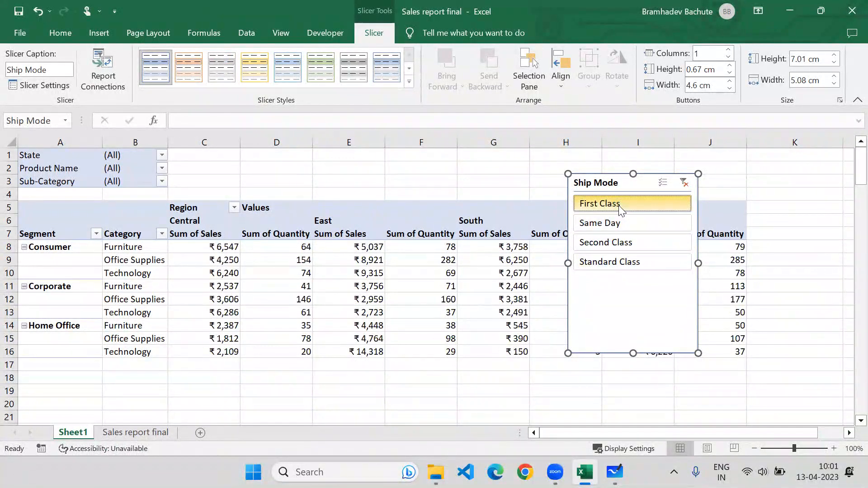
{"action": "left_click", "coordinate": [623, 224]}
{"action": "left_click", "coordinate": [622, 242]}
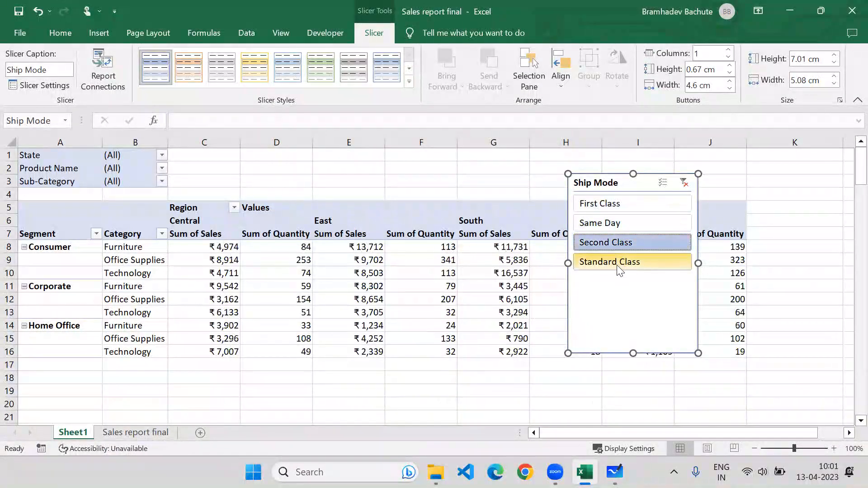
{"action": "left_click", "coordinate": [619, 265]}
{"action": "left_click_drag", "start_coordinate": [591, 183], "coordinate": [472, 178]}
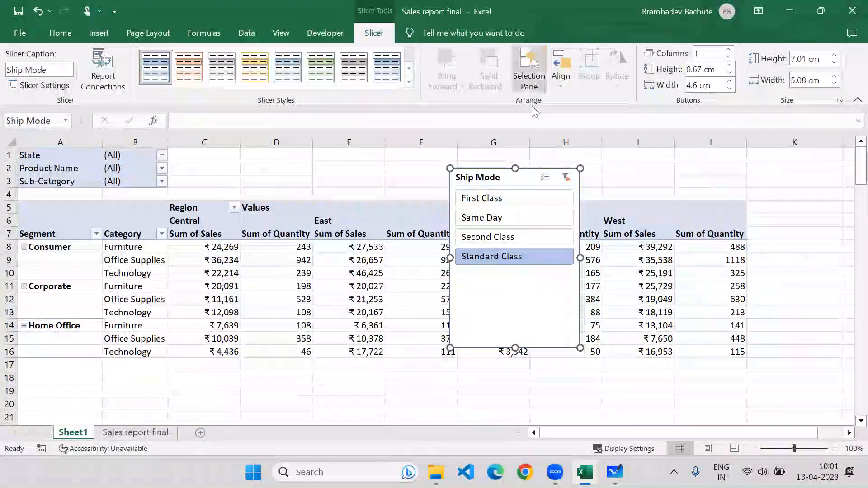
{"action": "left_click_drag", "start_coordinate": [493, 176], "coordinate": [719, 154]}
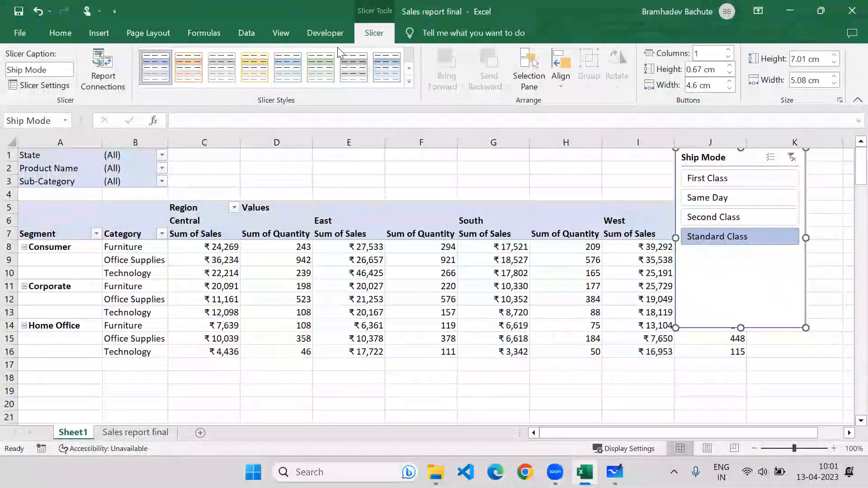
Insert an Order Date timeline for the PivotTable and place it over the lower rows of the table, starting at row 14.
{"action": "left_click", "coordinate": [466, 211]}
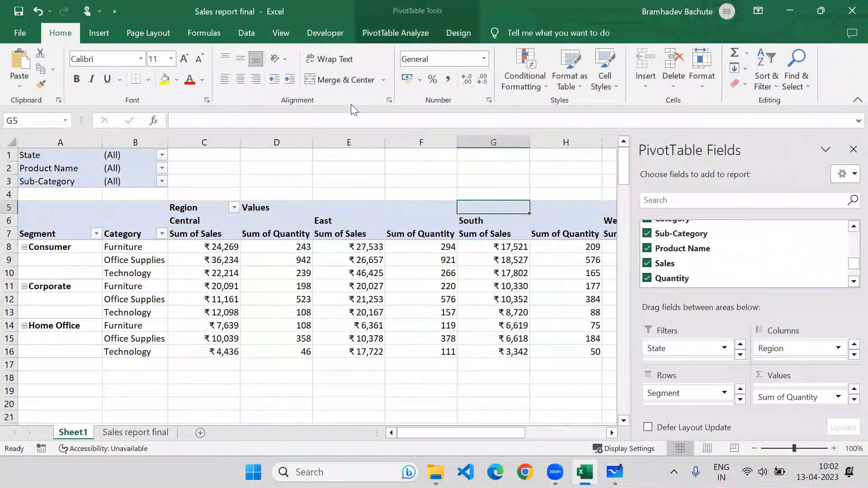
{"action": "left_click", "coordinate": [388, 29]}
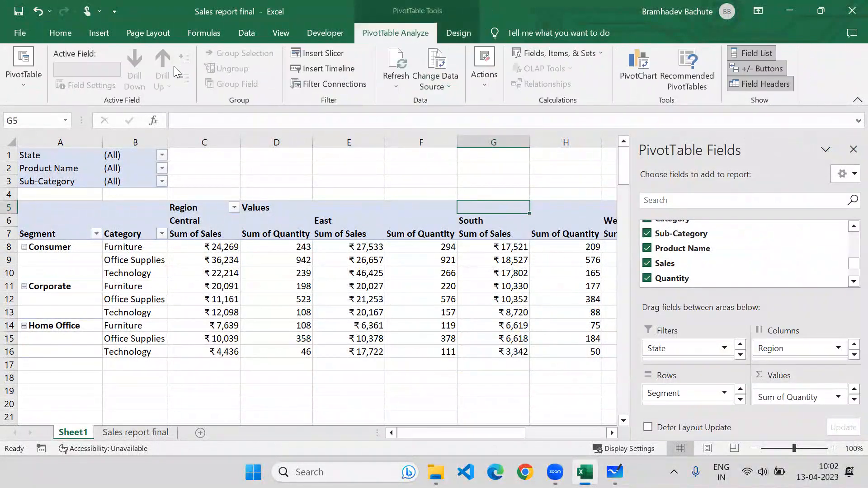
{"action": "left_click", "coordinate": [317, 69]}
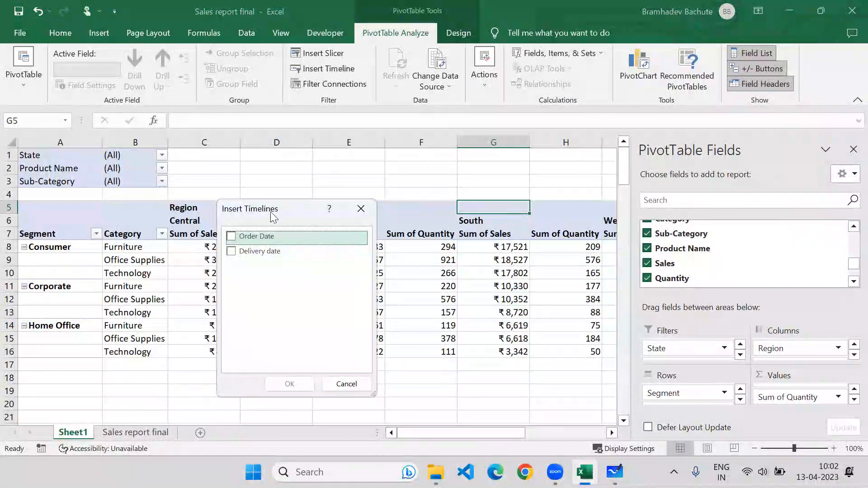
{"action": "left_click_drag", "start_coordinate": [271, 211], "coordinate": [243, 167]}
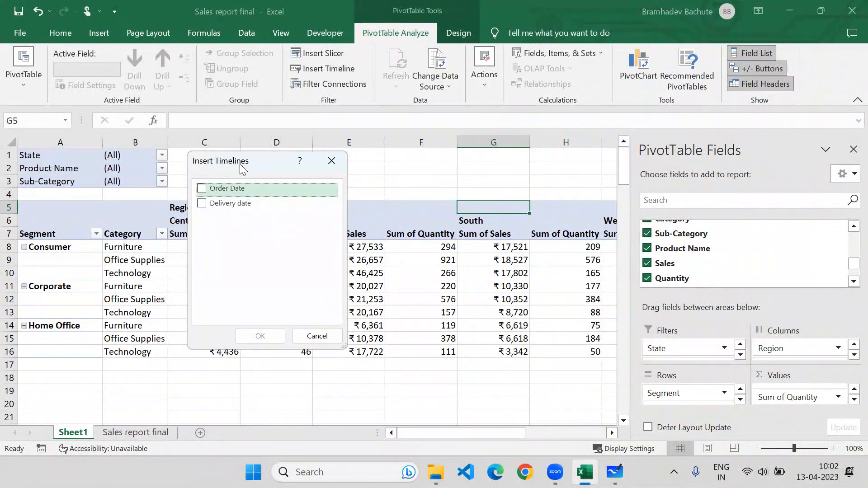
{"action": "left_click", "coordinate": [201, 191]}
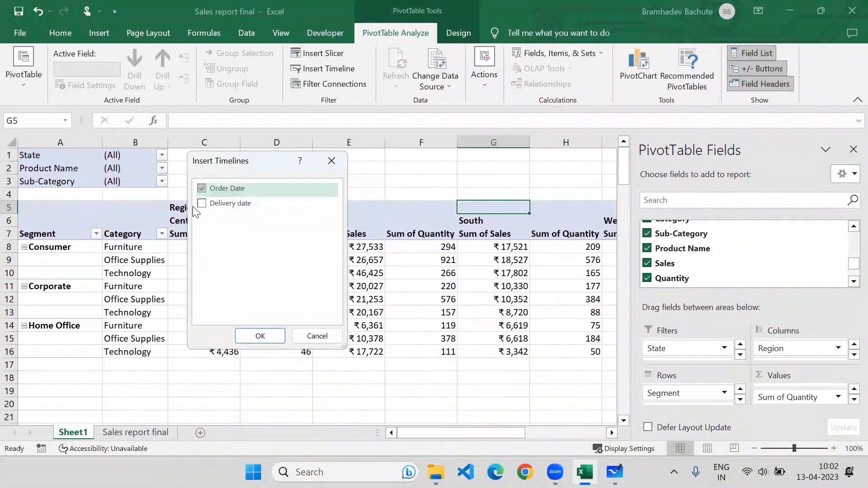
{"action": "left_click", "coordinate": [256, 337]}
{"action": "left_click_drag", "start_coordinate": [290, 253], "coordinate": [236, 340]}
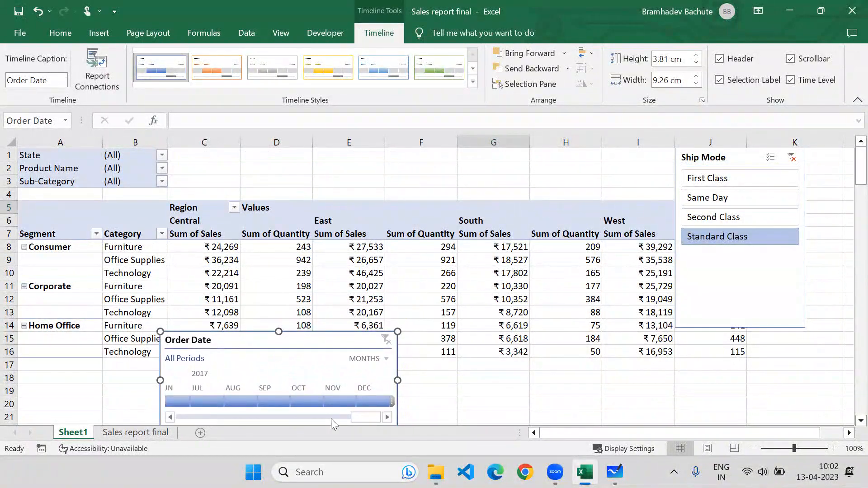
Filter the Order Date timeline to December 2017 and move it just below the table, over columns G to J.
{"action": "left_click", "coordinate": [363, 400]}
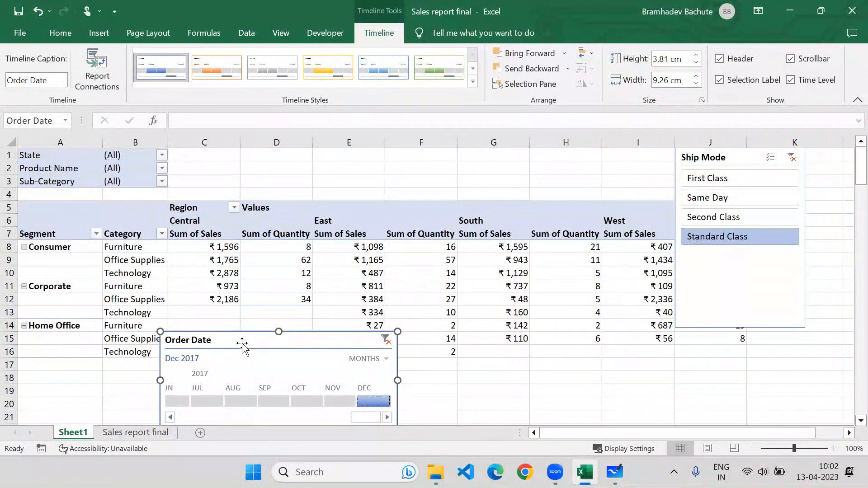
{"action": "left_click_drag", "start_coordinate": [242, 343], "coordinate": [595, 367]}
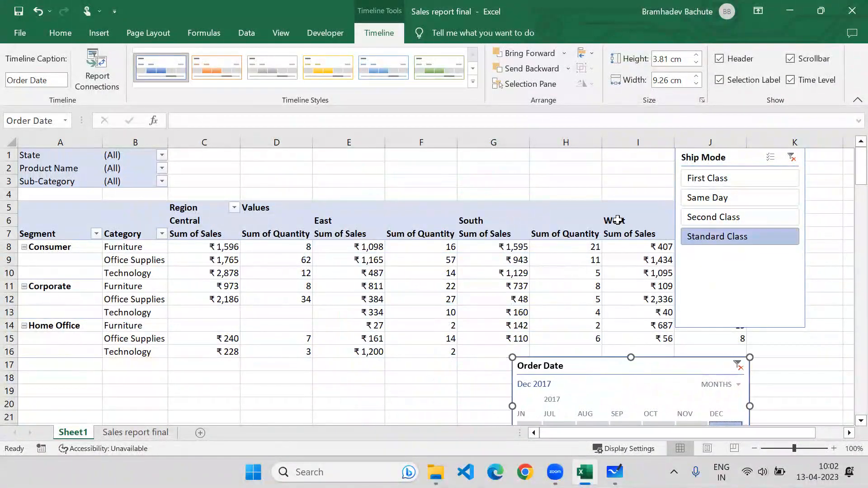
Delete the Ship Mode slicer and move the Order Date timeline over the upper rows of columns H to K.
{"action": "left_click", "coordinate": [708, 158]}
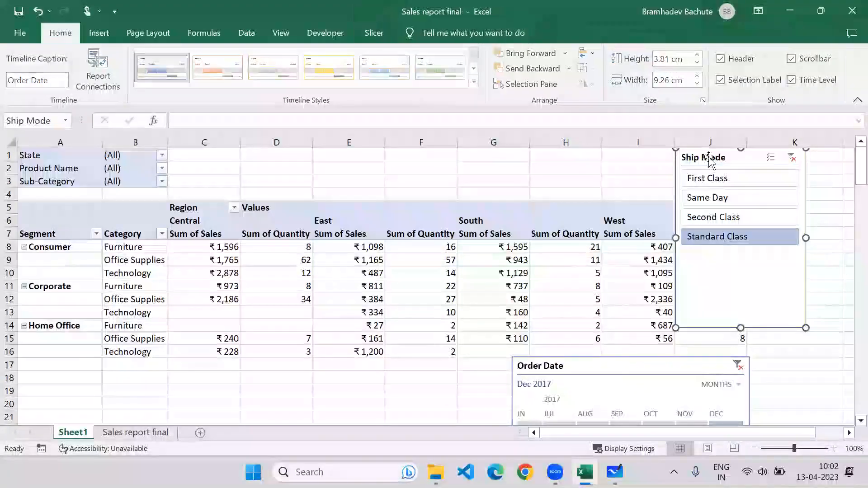
{"action": "key", "text": "Delete"}
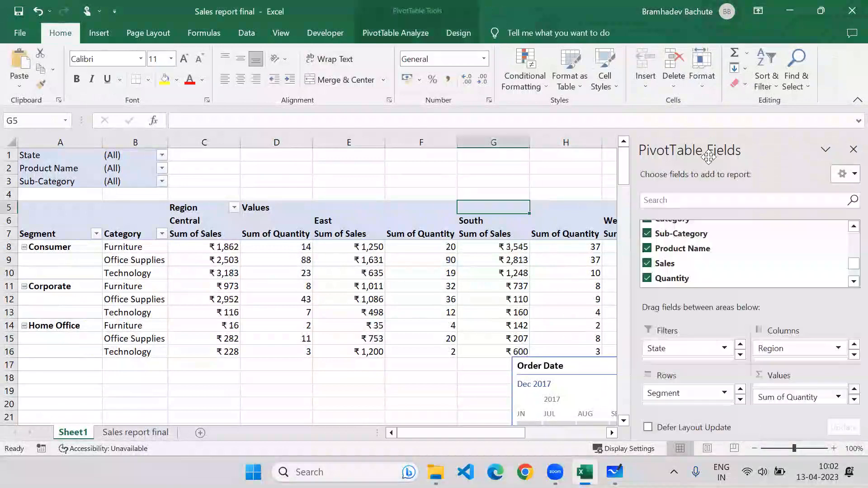
{"action": "left_click", "coordinate": [569, 165]}
{"action": "left_click_drag", "start_coordinate": [616, 369], "coordinate": [777, 148]}
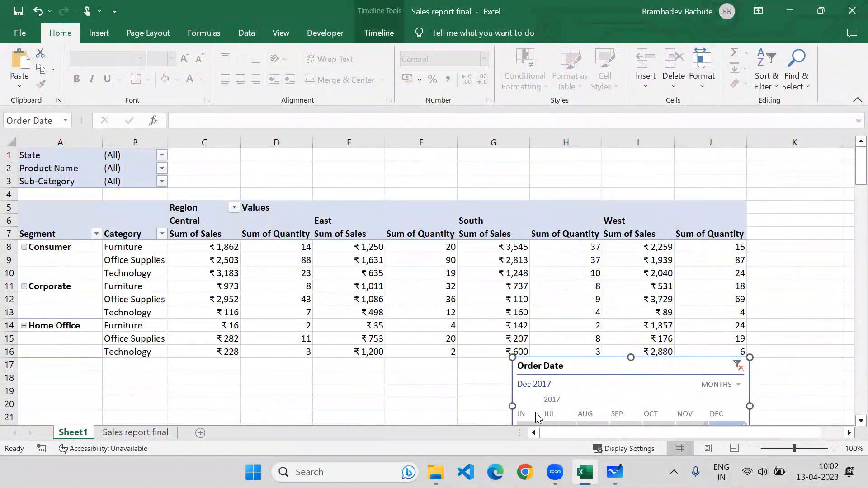
{"action": "left_click_drag", "start_coordinate": [578, 367], "coordinate": [642, 162]}
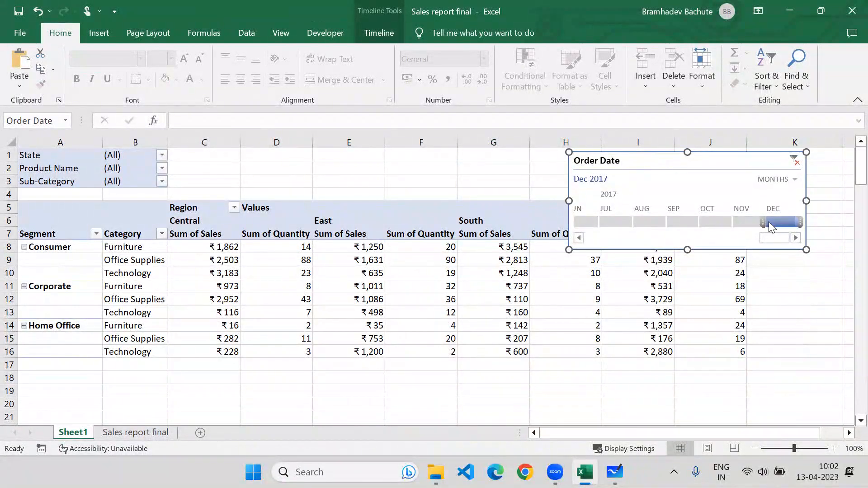
Try filtering the Order Date timeline to March 2016 through December 2017, ending on January 2014 only.
{"action": "left_click_drag", "start_coordinate": [770, 224], "coordinate": [585, 221]}
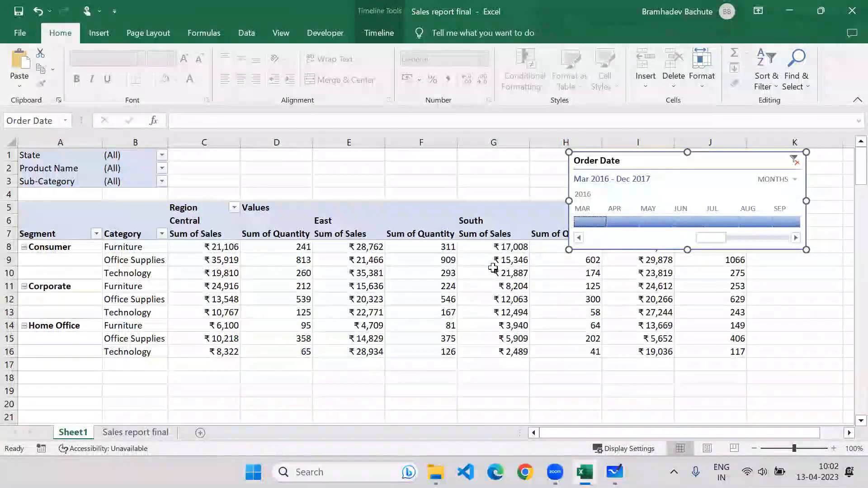
{"action": "left_click_drag", "start_coordinate": [716, 240], "coordinate": [606, 239]}
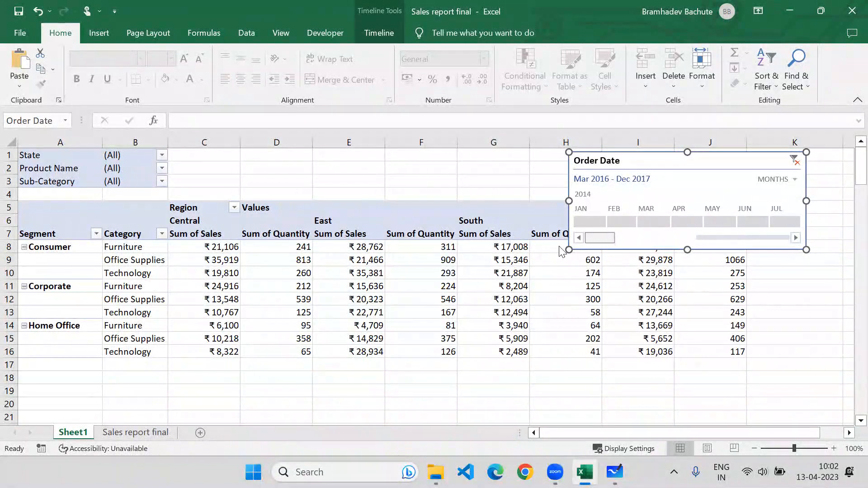
{"action": "left_click", "coordinate": [593, 224]}
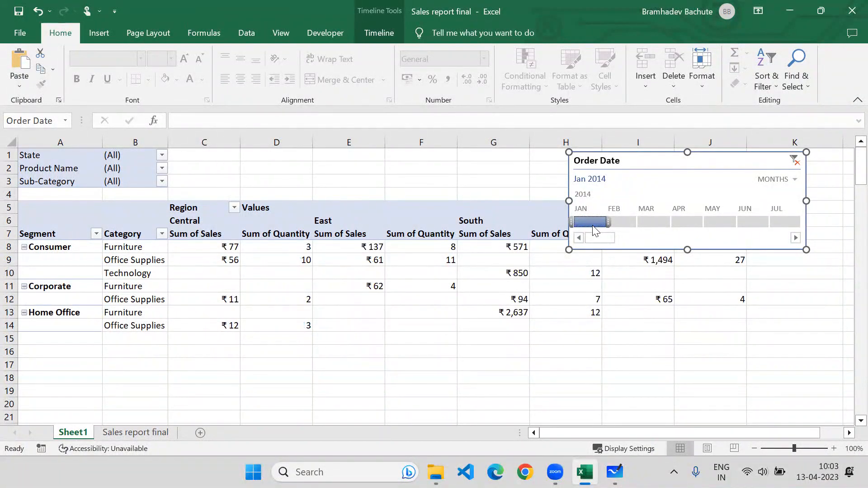
Go through the timeline's Days, Quarters and Months levels, ending on Years, and filter the PivotTable to 2017.
{"action": "left_click", "coordinate": [774, 181]}
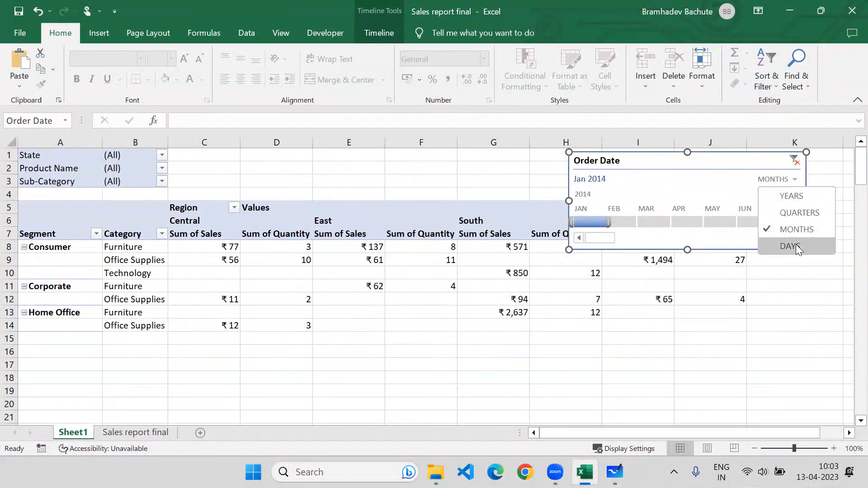
{"action": "left_click", "coordinate": [795, 245]}
{"action": "left_click", "coordinate": [789, 182]}
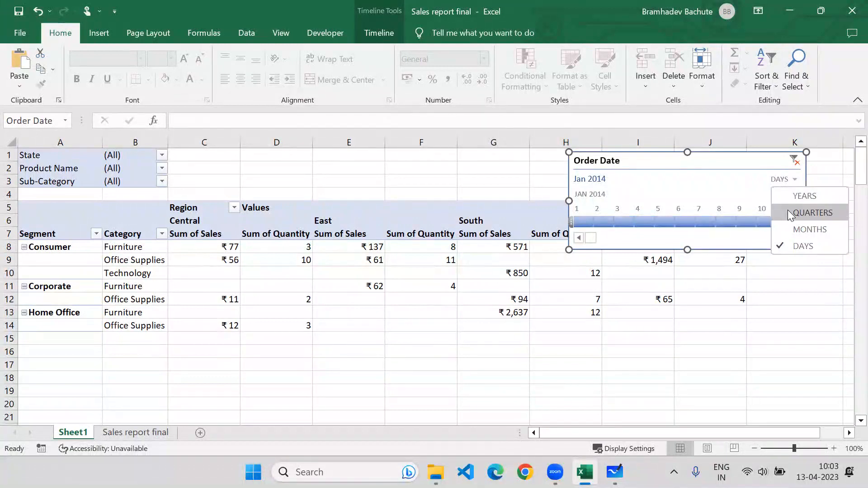
{"action": "left_click", "coordinate": [788, 212]}
{"action": "left_click", "coordinate": [785, 180]}
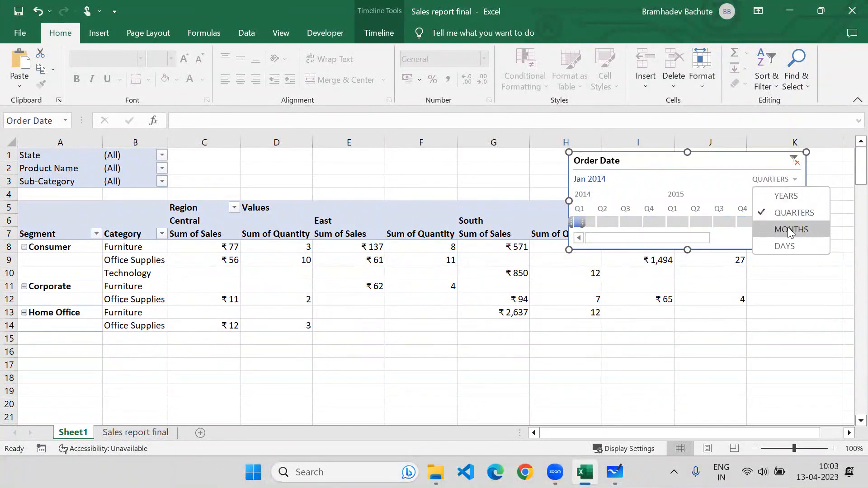
{"action": "left_click", "coordinate": [787, 227]}
{"action": "left_click", "coordinate": [778, 181]}
{"action": "left_click", "coordinate": [787, 195]}
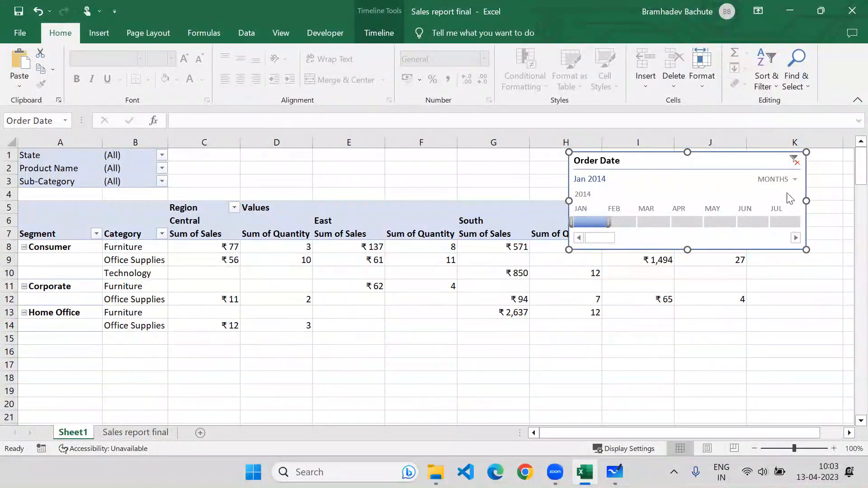
{"action": "left_click_drag", "start_coordinate": [588, 223], "coordinate": [717, 221]}
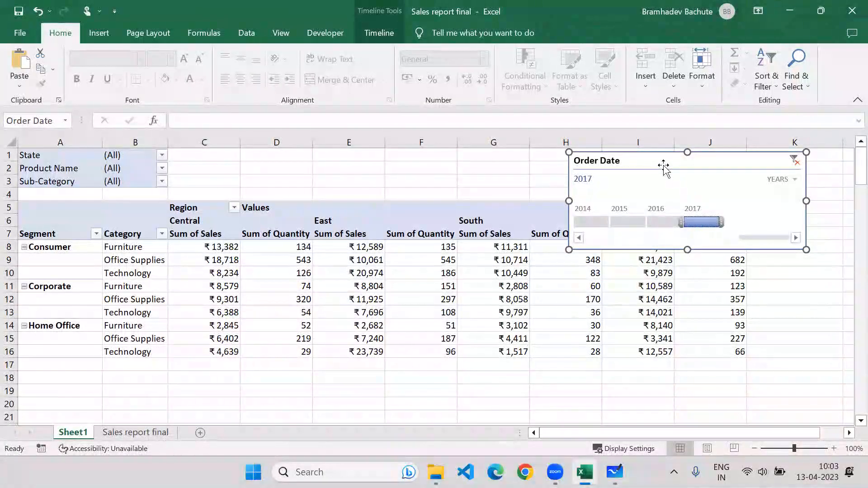
Delete the Order Date timeline and insert a Ship Mode slicer for the PivotTable again.
{"action": "key", "text": "Delete"}
{"action": "left_click", "coordinate": [304, 220]}
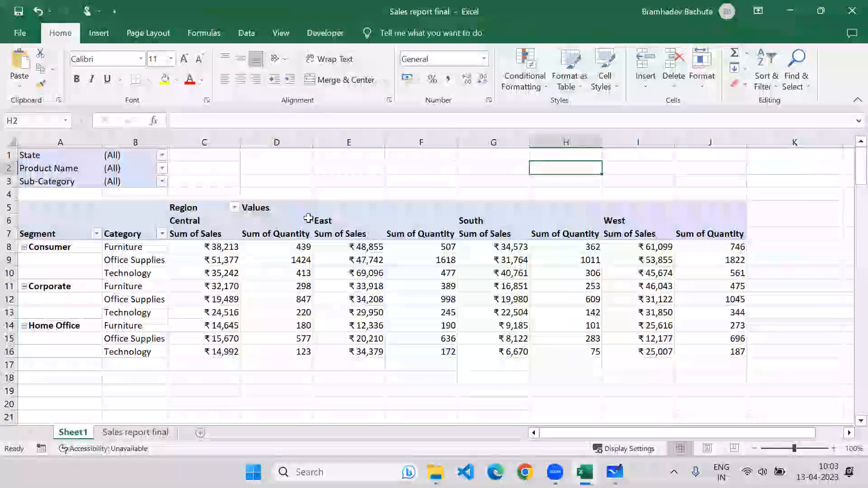
{"action": "left_click", "coordinate": [383, 35]}
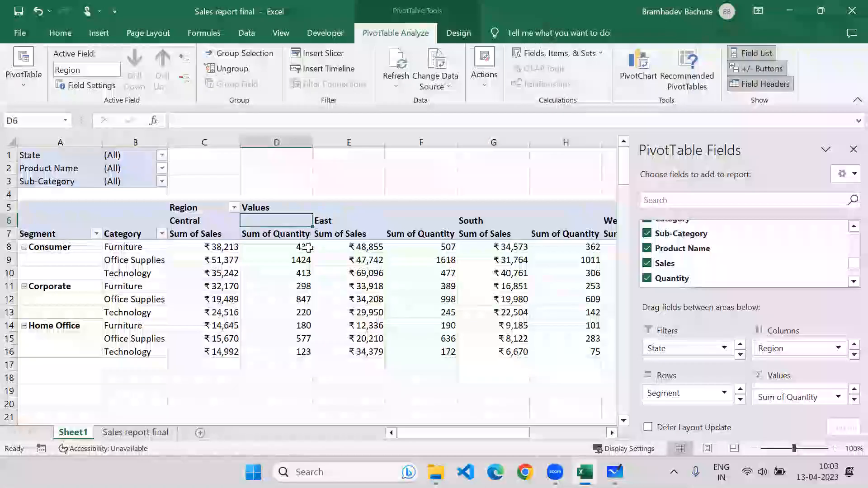
{"action": "left_click", "coordinate": [299, 259]}
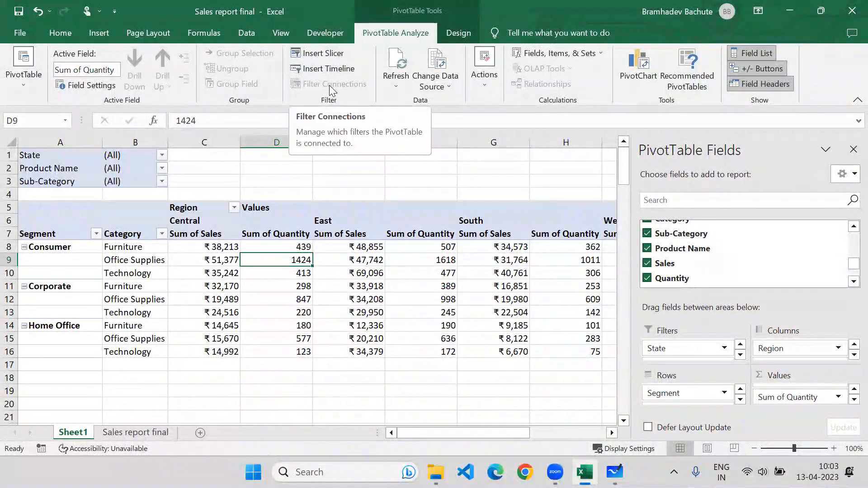
{"action": "left_click", "coordinate": [317, 54]}
{"action": "left_click", "coordinate": [201, 183]}
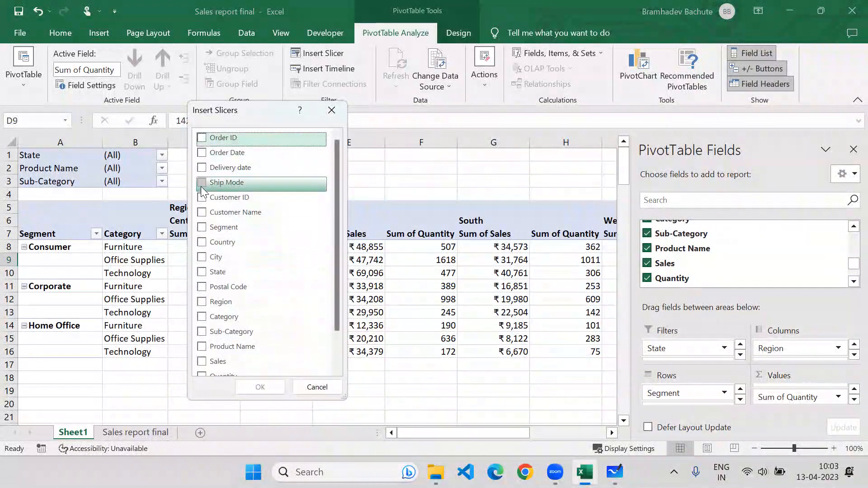
{"action": "left_click", "coordinate": [260, 387]}
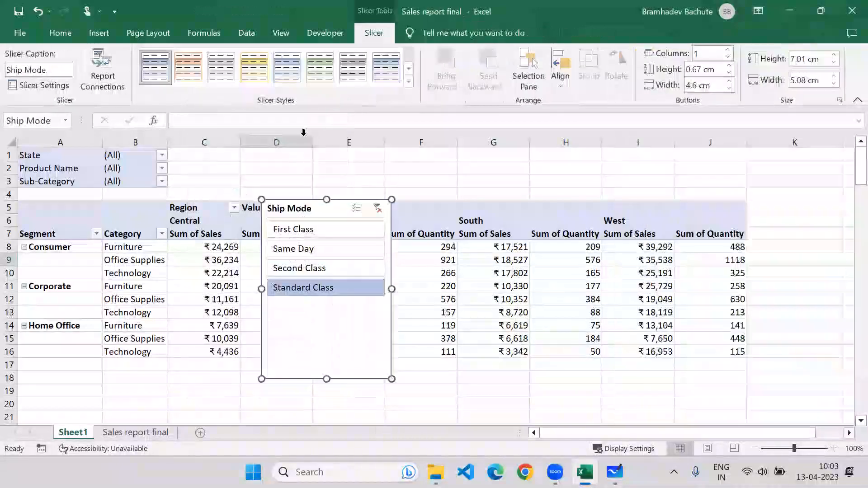
Check which filters are connected to the PivotTable in Filter Connections, and close the dialog without changes.
{"action": "left_click", "coordinate": [492, 168]}
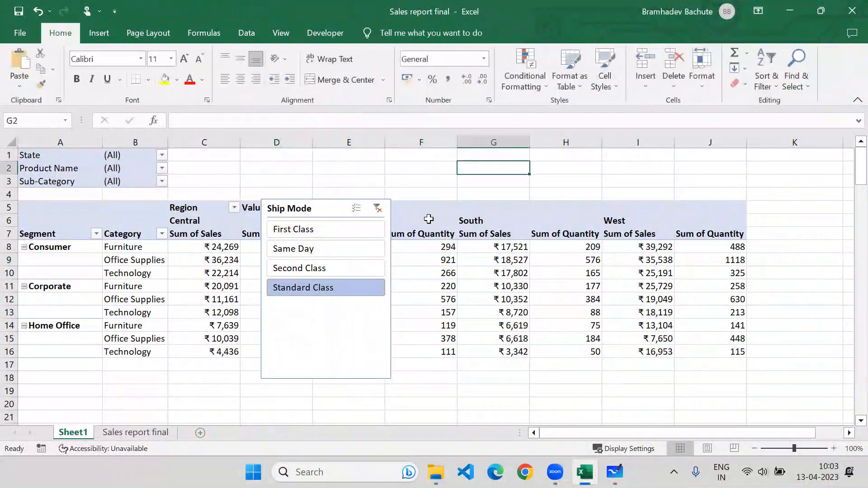
{"action": "left_click", "coordinate": [425, 221]}
{"action": "left_click", "coordinate": [392, 32]}
{"action": "left_click", "coordinate": [308, 86]}
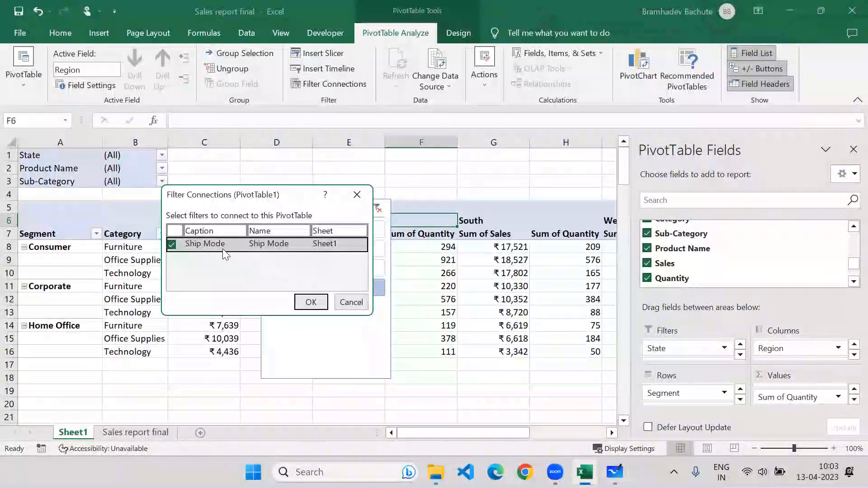
{"action": "left_click", "coordinate": [353, 302]}
Move the Ship Mode slicer below the PivotTable, starting around row 18 under columns C to E.
{"action": "left_click", "coordinate": [323, 208]}
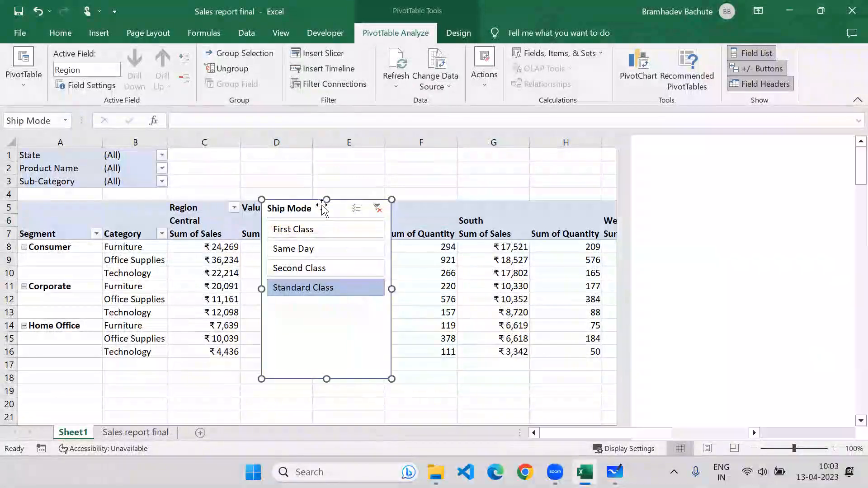
{"action": "left_click_drag", "start_coordinate": [322, 208], "coordinate": [277, 381]}
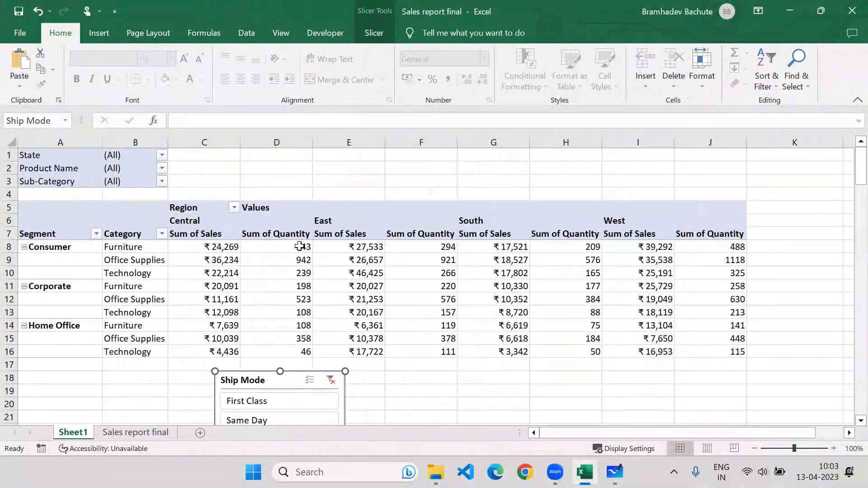
Look at the PivotTable's Refresh and Refresh All options without running them.
{"action": "left_click", "coordinate": [319, 221]}
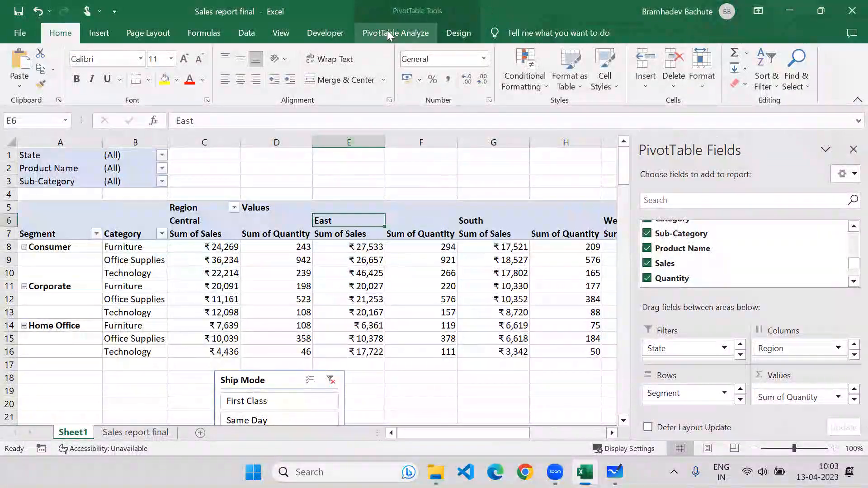
{"action": "left_click", "coordinate": [387, 31]}
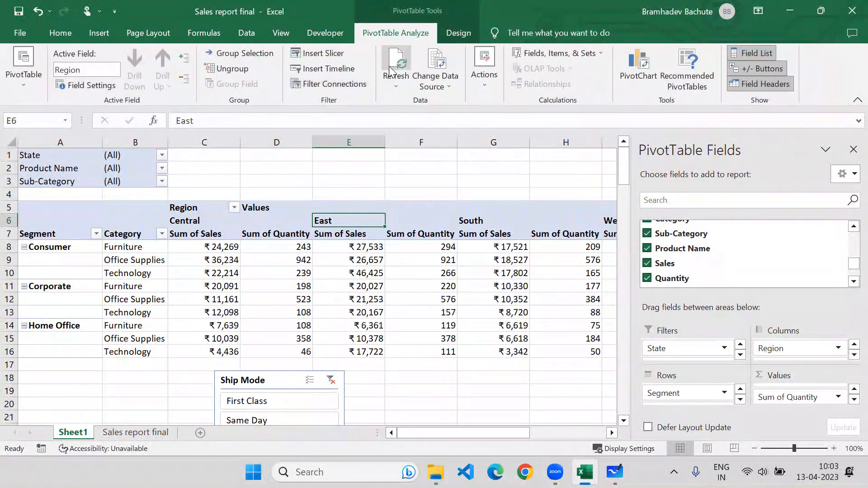
{"action": "left_click", "coordinate": [396, 84]}
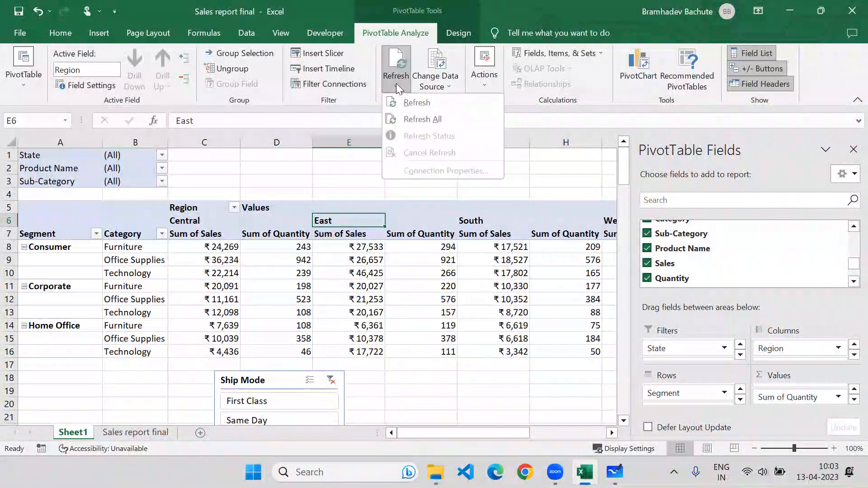
{"action": "left_click", "coordinate": [118, 435]}
{"action": "left_click", "coordinate": [119, 435]}
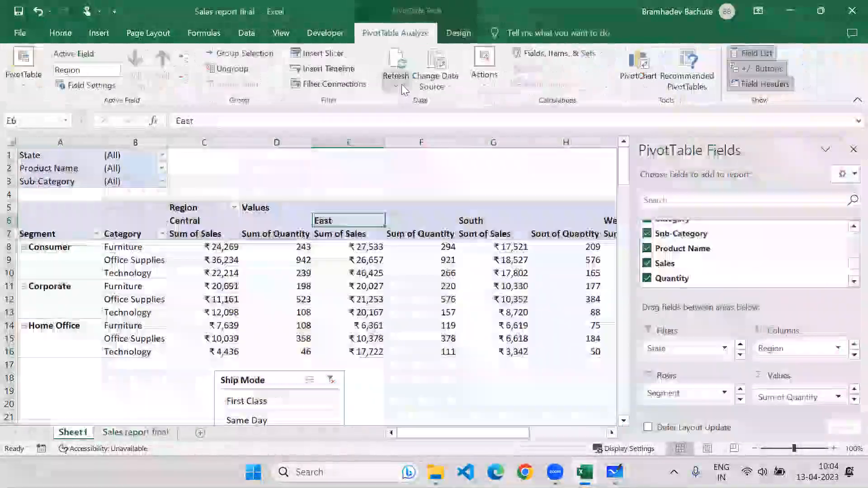
{"action": "left_click", "coordinate": [396, 83]}
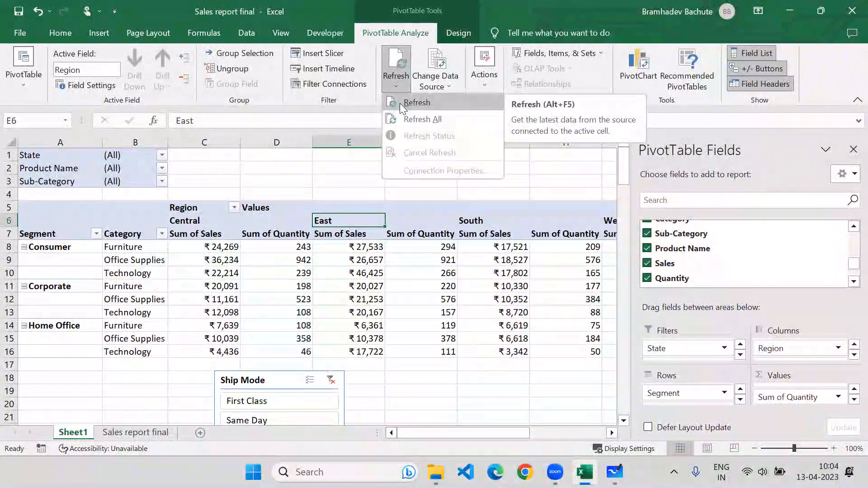
Check the PivotTable's source range with Change Data Source, keeping the range as it is.
{"action": "left_click", "coordinate": [424, 86]}
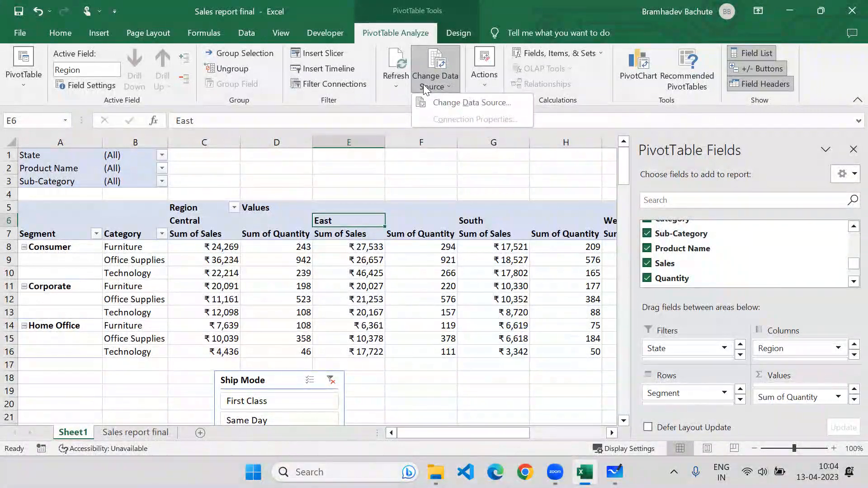
{"action": "left_click", "coordinate": [433, 96]}
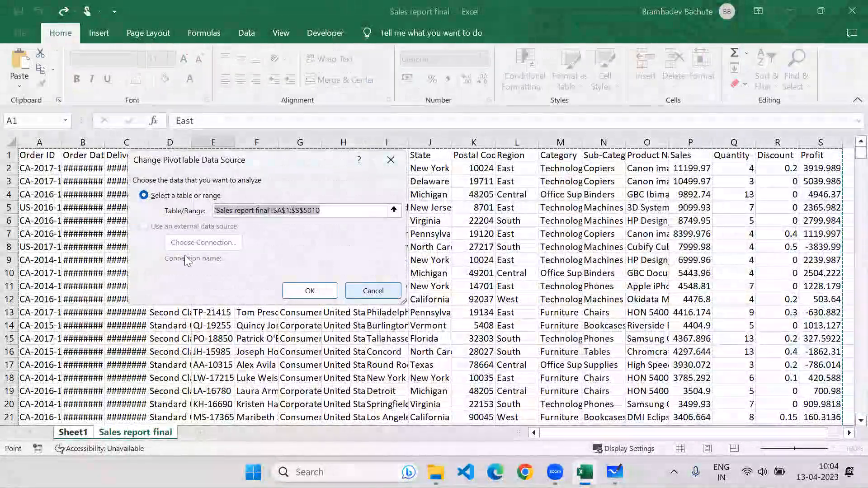
{"action": "left_click", "coordinate": [309, 291]}
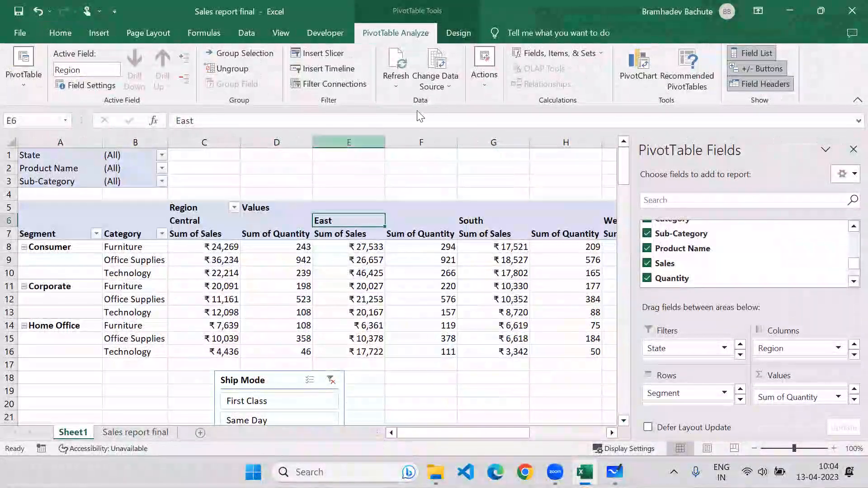
{"action": "left_click", "coordinate": [441, 87]}
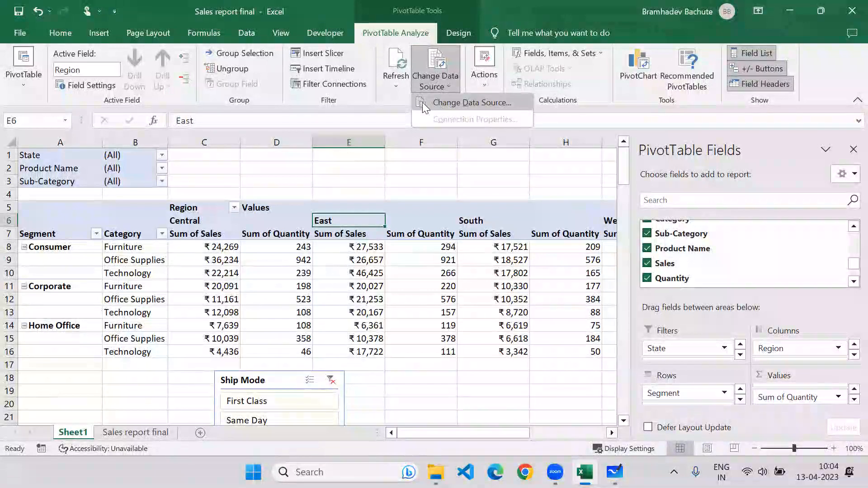
{"action": "left_click", "coordinate": [361, 105]}
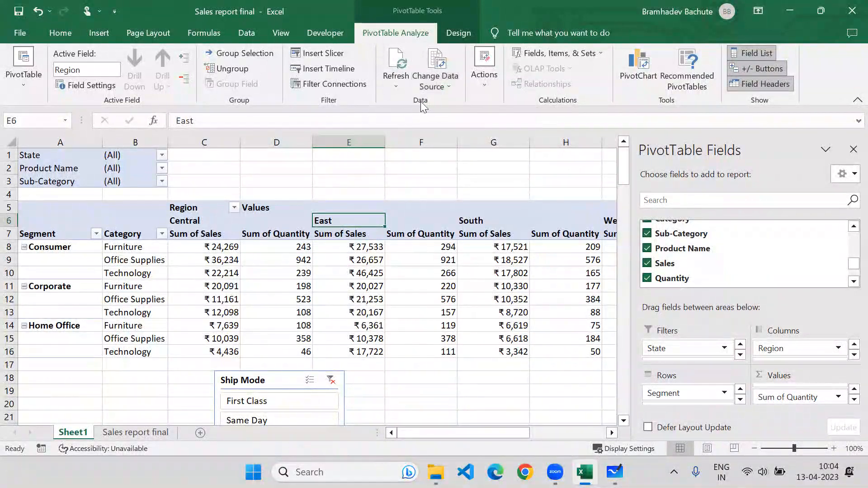
Clear all fields and filters from the PivotTable.
{"action": "left_click", "coordinate": [477, 83]}
{"action": "left_click", "coordinate": [481, 142]}
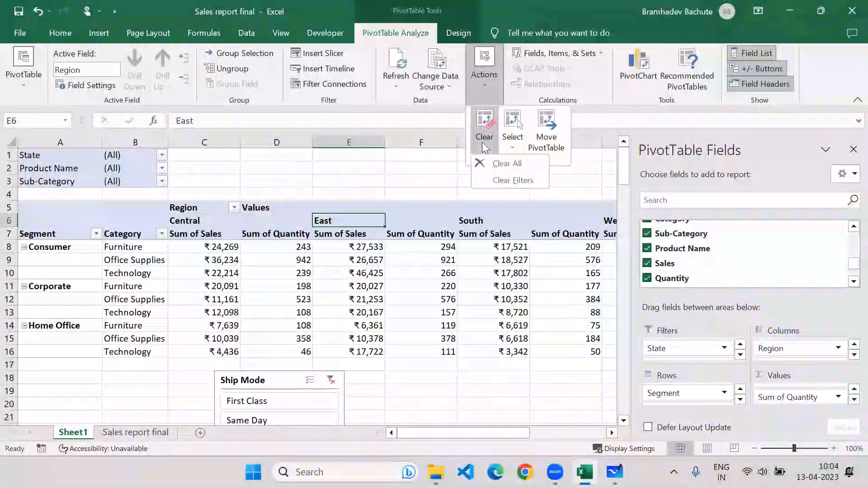
{"action": "left_click", "coordinate": [489, 163]}
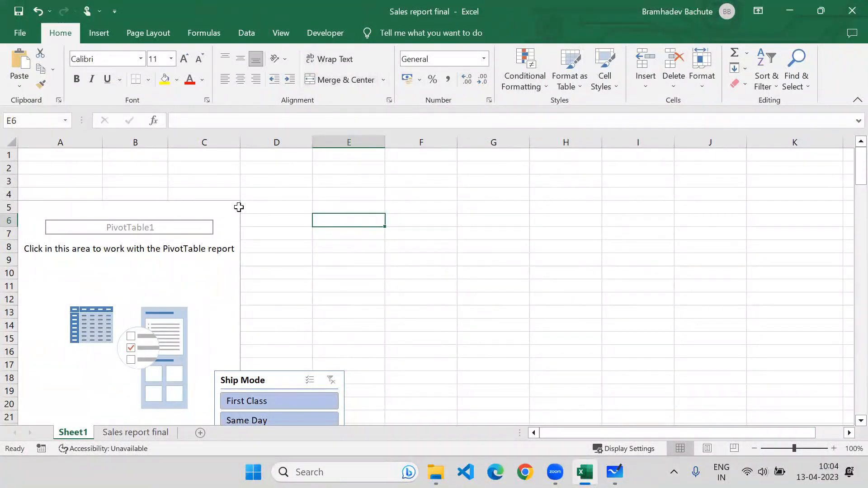
Undo the full clear of the PivotTable and clear only its filters.
{"action": "left_click", "coordinate": [433, 231]}
{"action": "key", "text": "ctrl+z"}
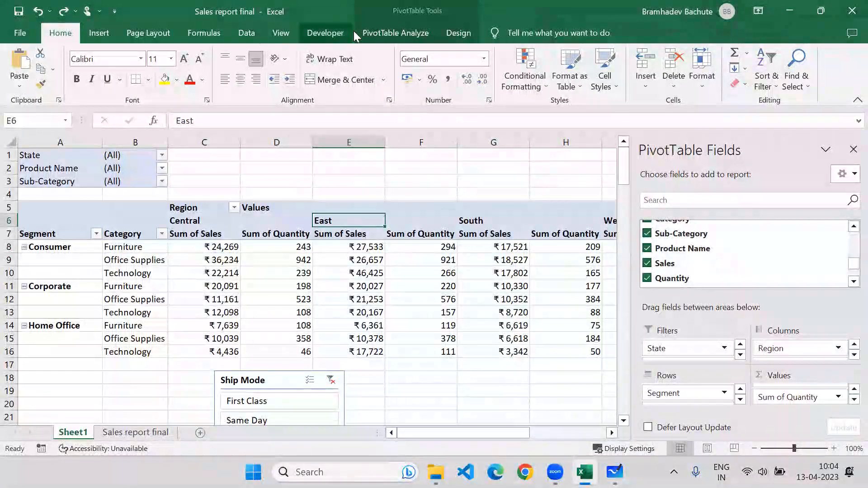
{"action": "left_click", "coordinate": [396, 32]}
{"action": "left_click", "coordinate": [486, 89]}
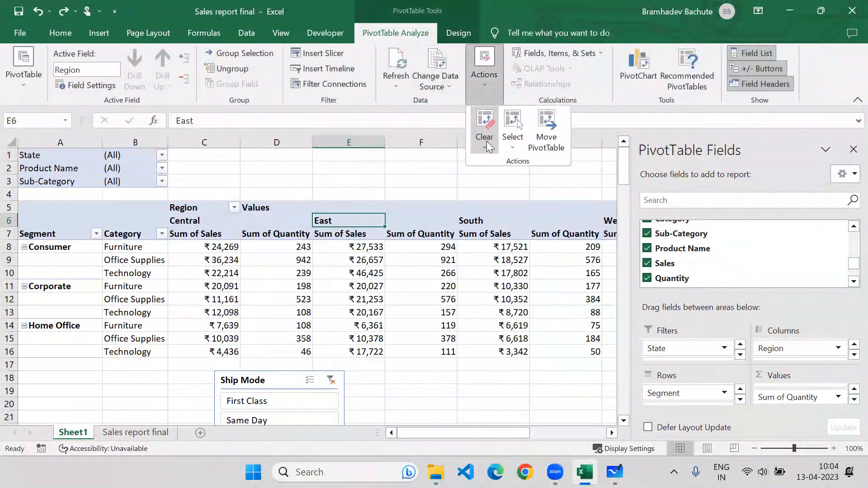
{"action": "left_click", "coordinate": [486, 141]}
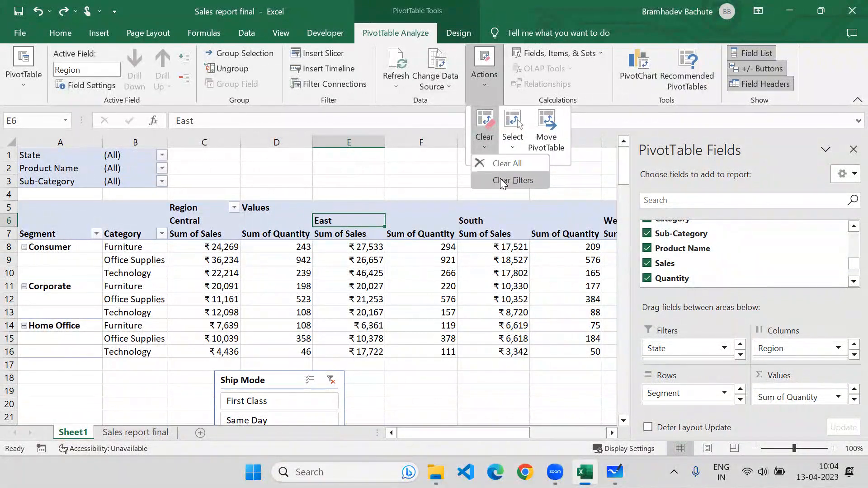
{"action": "left_click", "coordinate": [500, 179]}
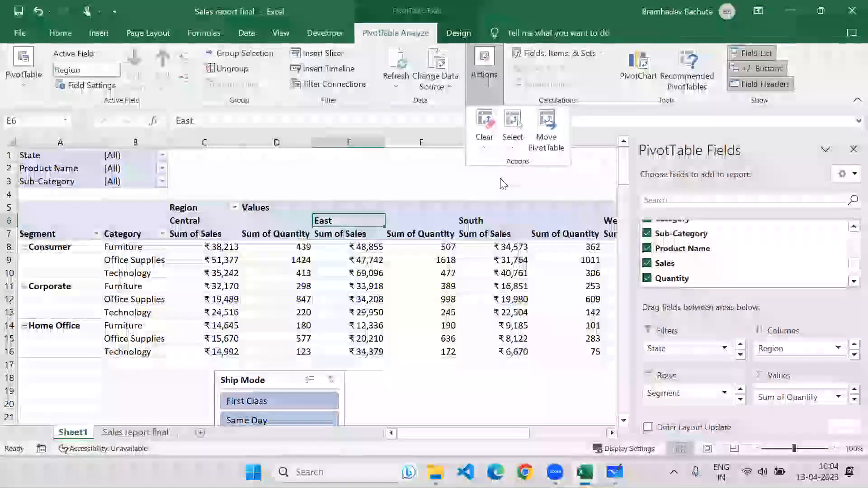
Select the entire PivotTable using the PivotTable's Select action.
{"action": "left_click", "coordinate": [514, 136]}
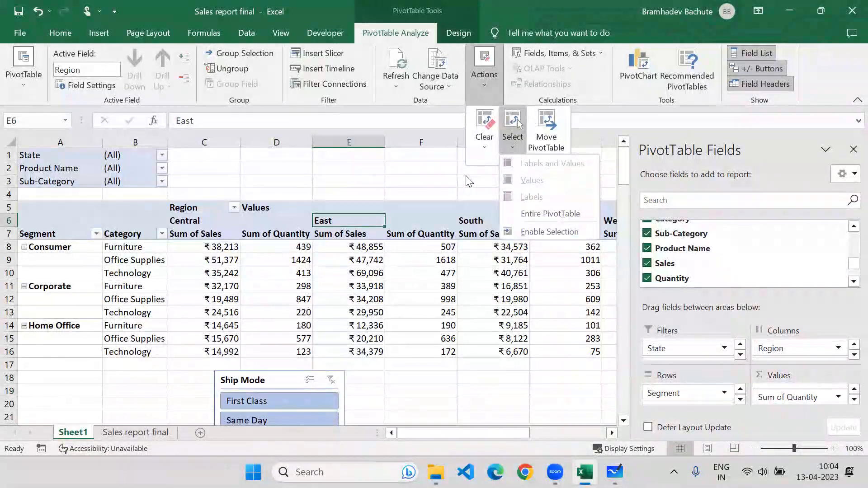
{"action": "left_click", "coordinate": [447, 239]}
{"action": "left_click", "coordinate": [445, 235]}
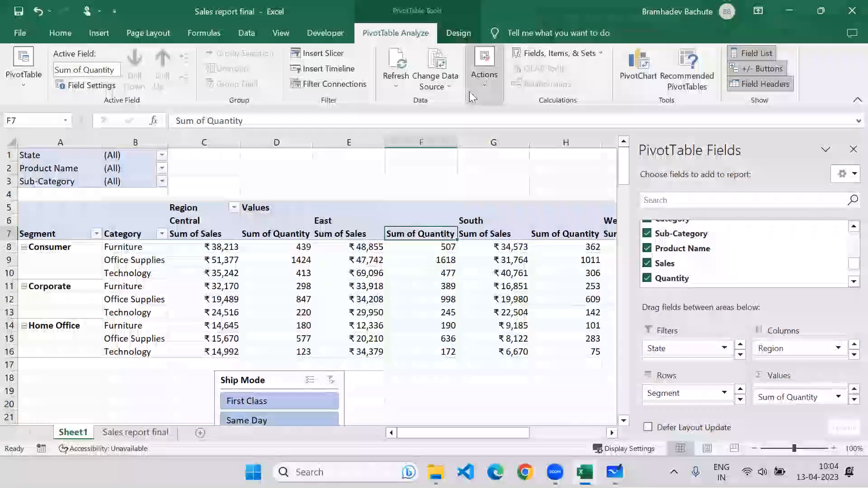
{"action": "left_click", "coordinate": [485, 75]}
{"action": "left_click", "coordinate": [513, 129]}
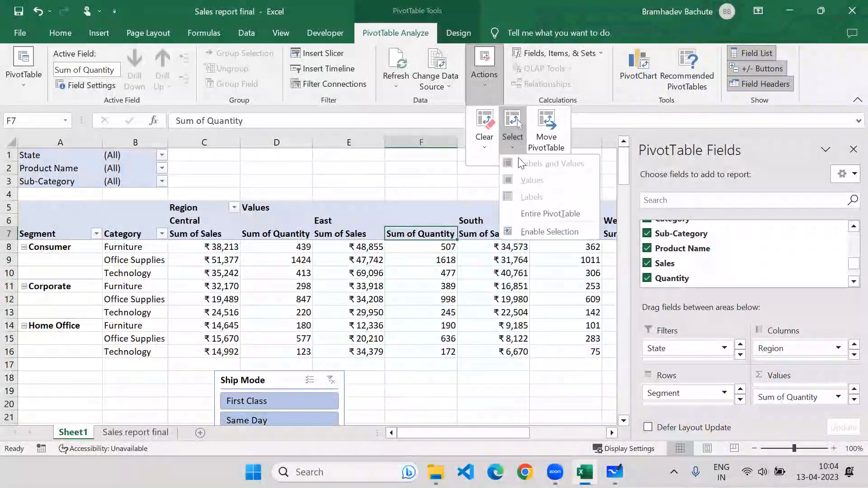
{"action": "left_click", "coordinate": [538, 217]}
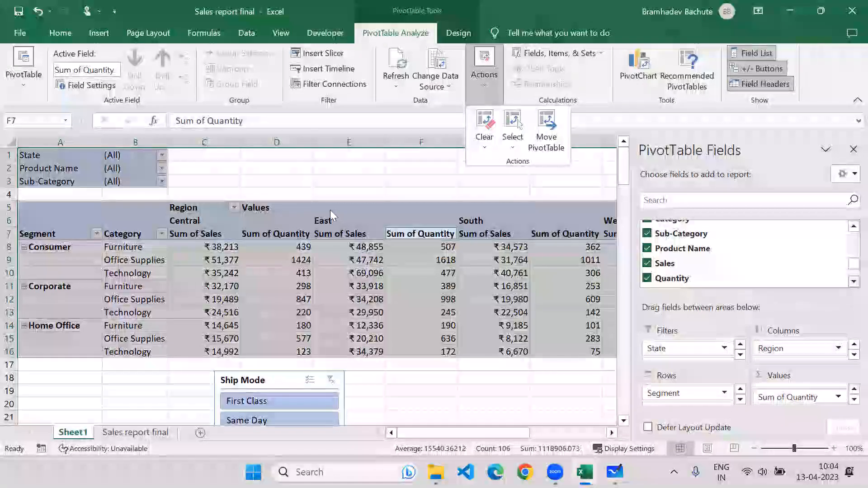
Move the PivotTable within the existing worksheet so its main body starts at cell L5.
{"action": "left_click", "coordinate": [538, 144]}
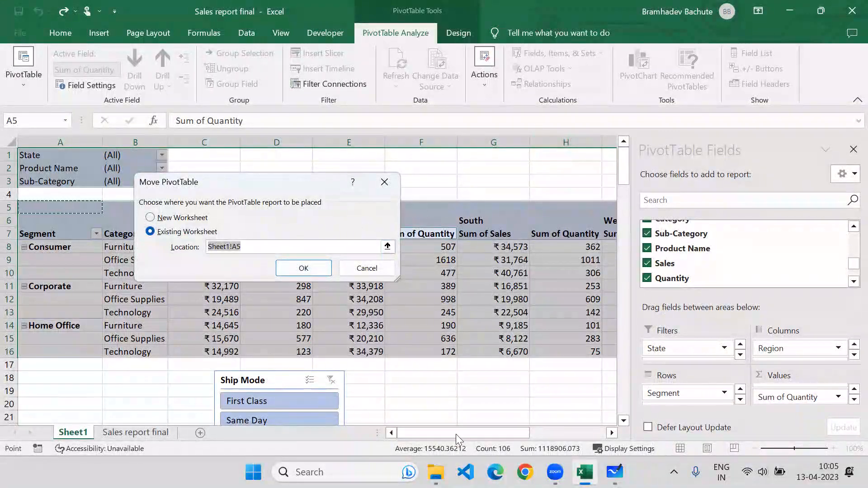
{"action": "left_click_drag", "start_coordinate": [459, 431], "coordinate": [529, 433]}
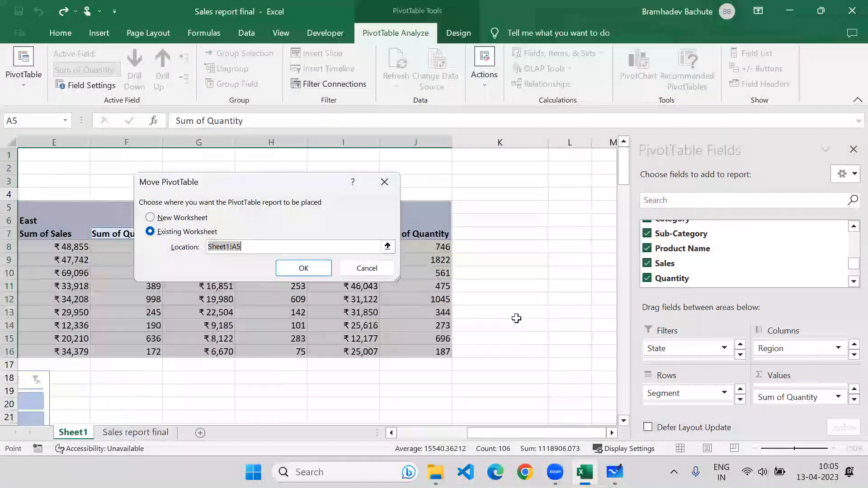
{"action": "left_click", "coordinate": [556, 201]}
{"action": "left_click", "coordinate": [304, 268]}
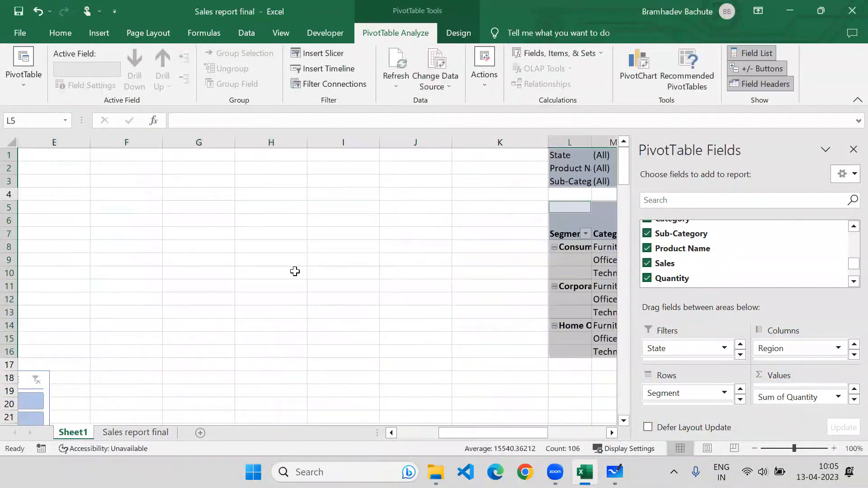
Move the PivotTable back towards column A, setting its location on the existing worksheet to Sheet1!$E$4.
{"action": "left_click_drag", "start_coordinate": [546, 433], "coordinate": [347, 423]}
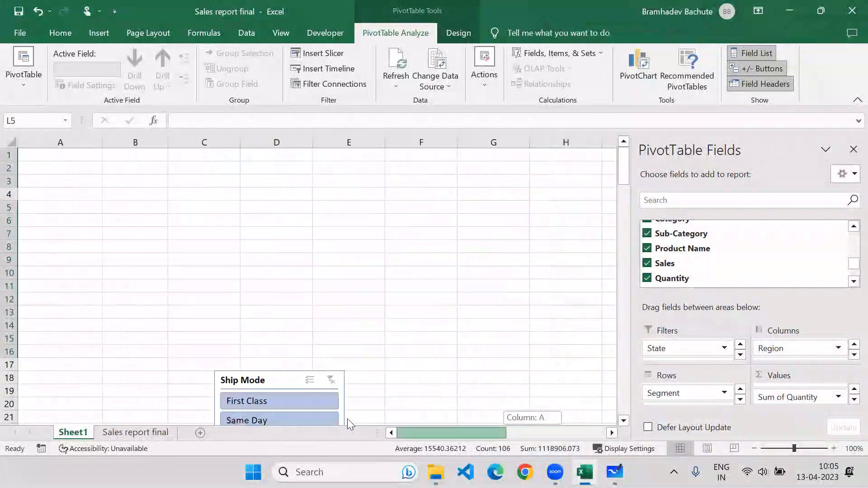
{"action": "left_click_drag", "start_coordinate": [218, 393], "coordinate": [266, 330]}
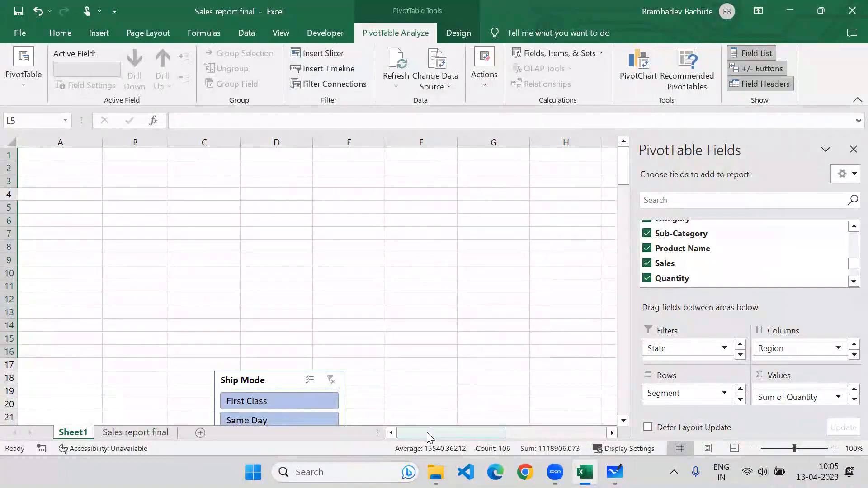
{"action": "left_click_drag", "start_coordinate": [427, 433], "coordinate": [408, 421]}
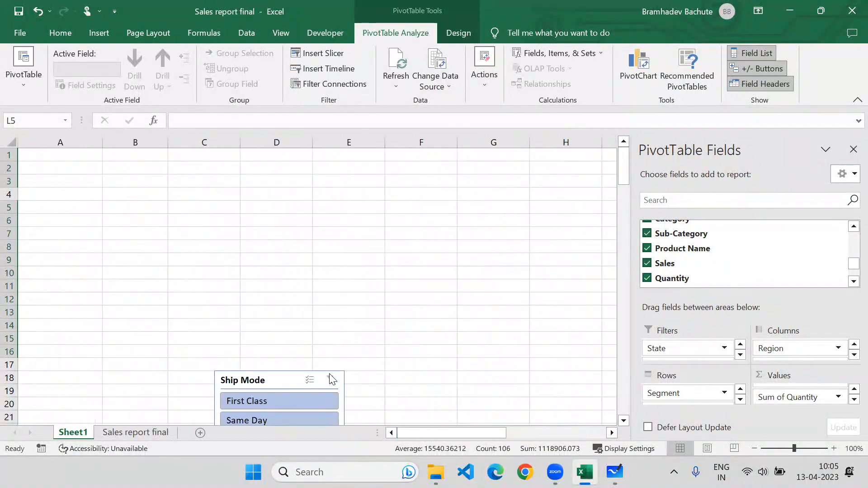
{"action": "left_click", "coordinate": [490, 78]}
{"action": "left_click", "coordinate": [547, 138]}
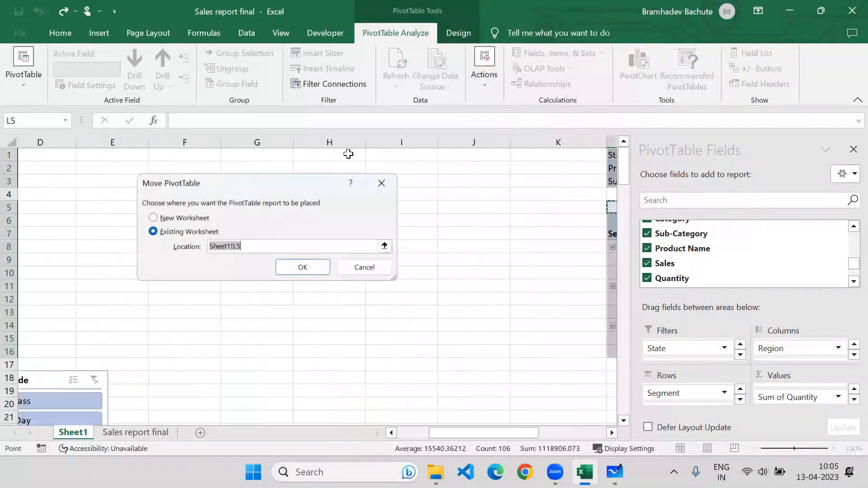
{"action": "left_click", "coordinate": [44, 206]}
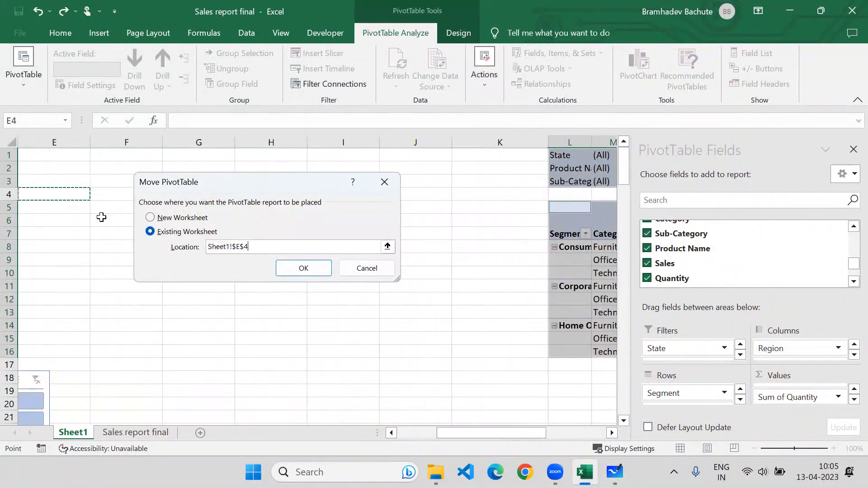
{"action": "left_click", "coordinate": [289, 267]}
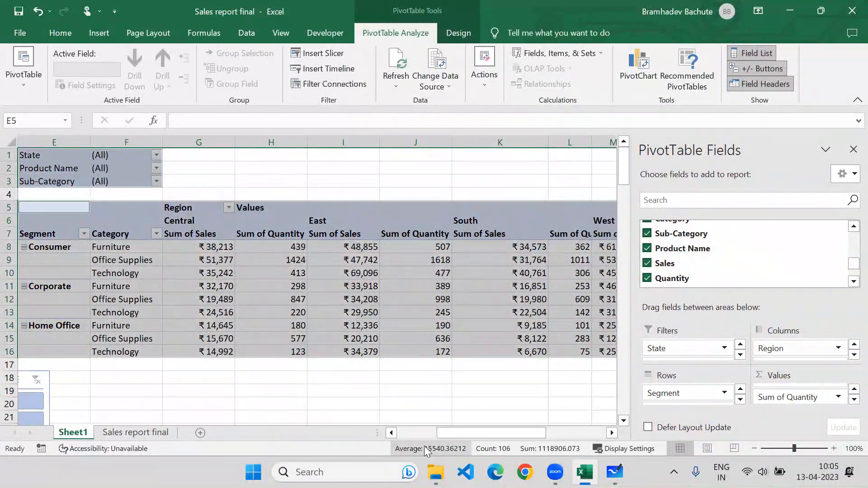
Reposition the Ship Mode slicer under the moved PivotTable, starting around row 18 across columns D to F.
{"action": "left_click", "coordinate": [64, 381]}
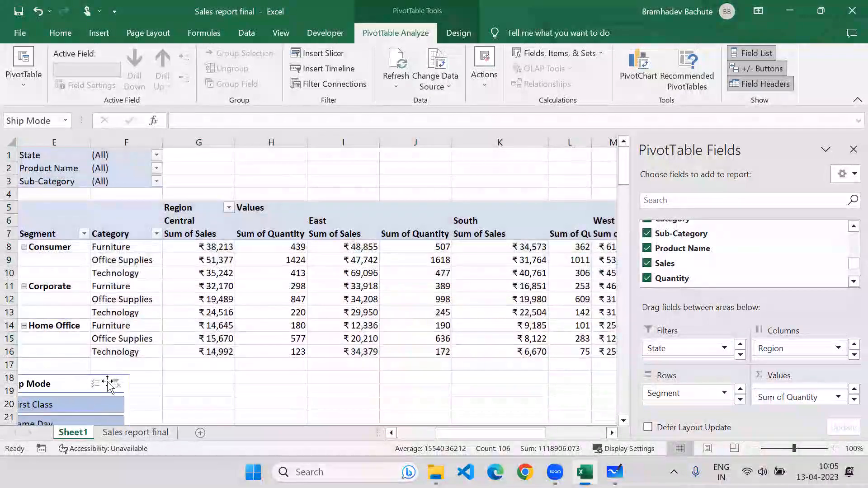
{"action": "left_click_drag", "start_coordinate": [608, 433], "coordinate": [470, 435]}
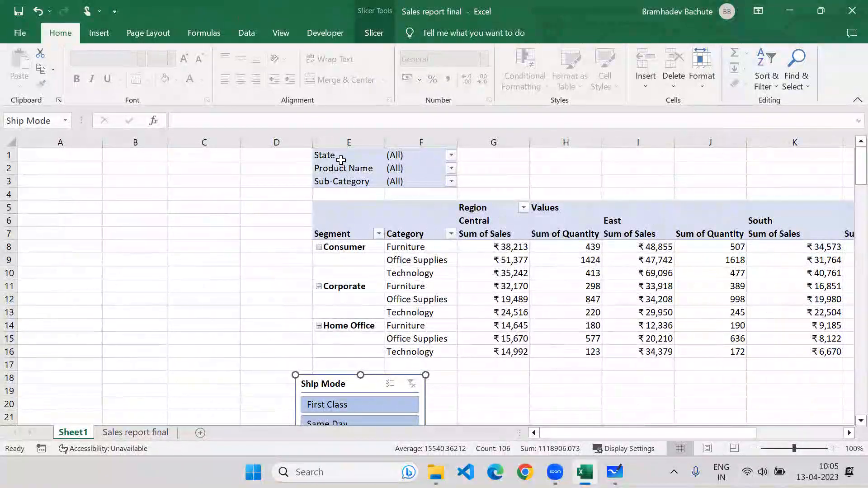
{"action": "left_click_drag", "start_coordinate": [575, 433], "coordinate": [619, 431]}
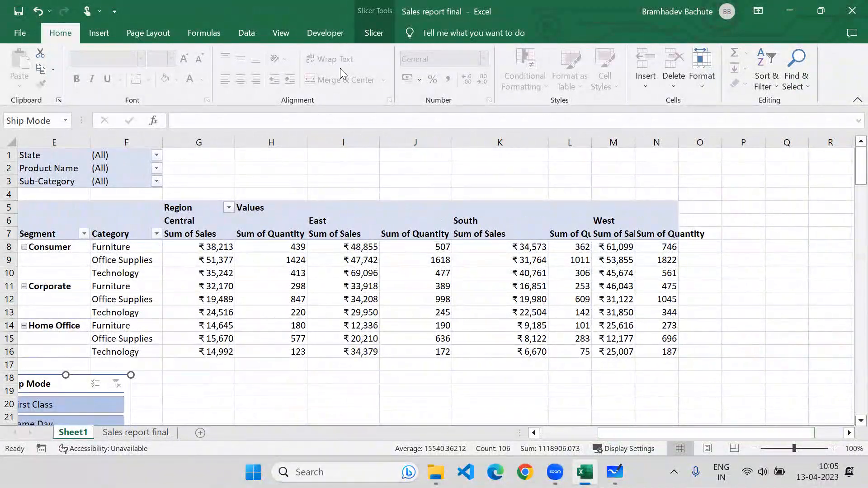
Add a calculated field named Demo to the PivotTable with the formula = Sales * 2.
{"action": "left_click", "coordinate": [271, 247]}
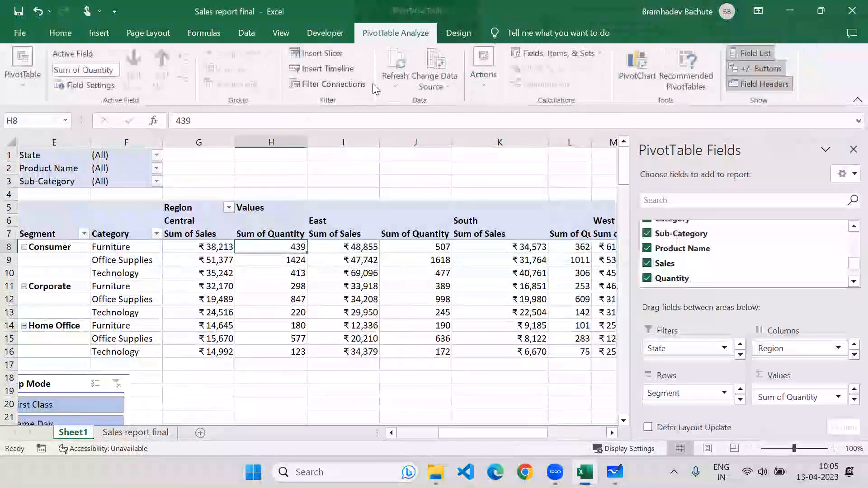
{"action": "left_click", "coordinate": [552, 56]}
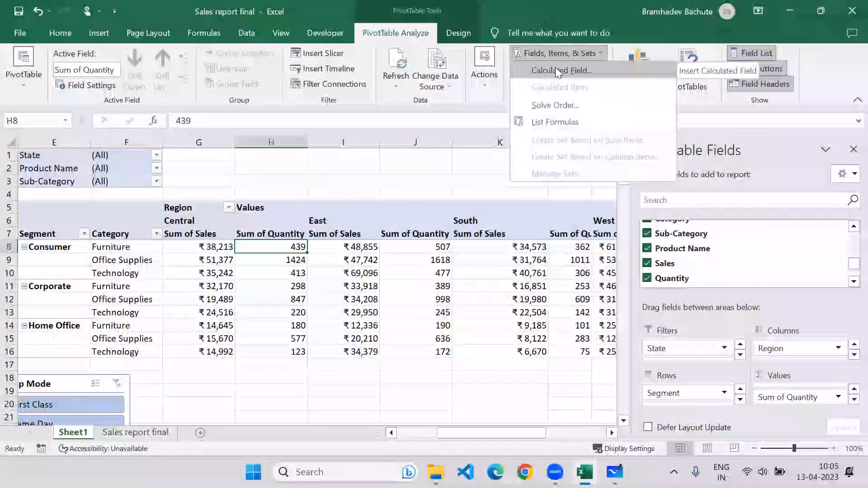
{"action": "left_click", "coordinate": [559, 71]}
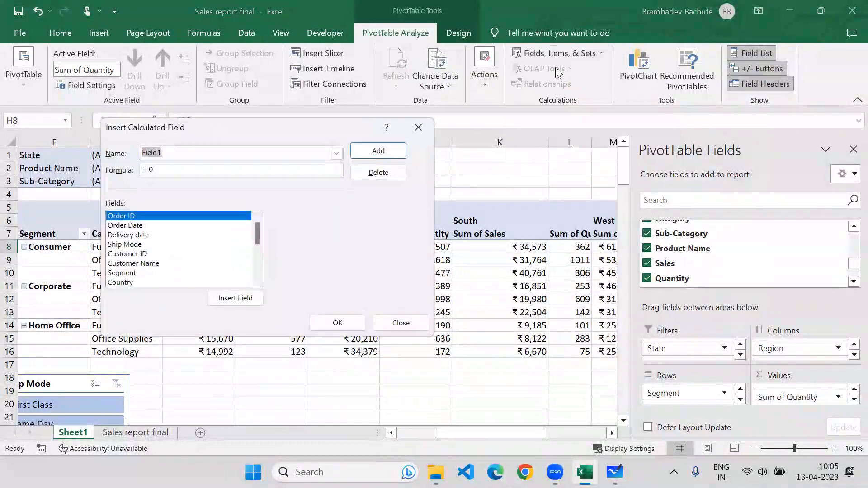
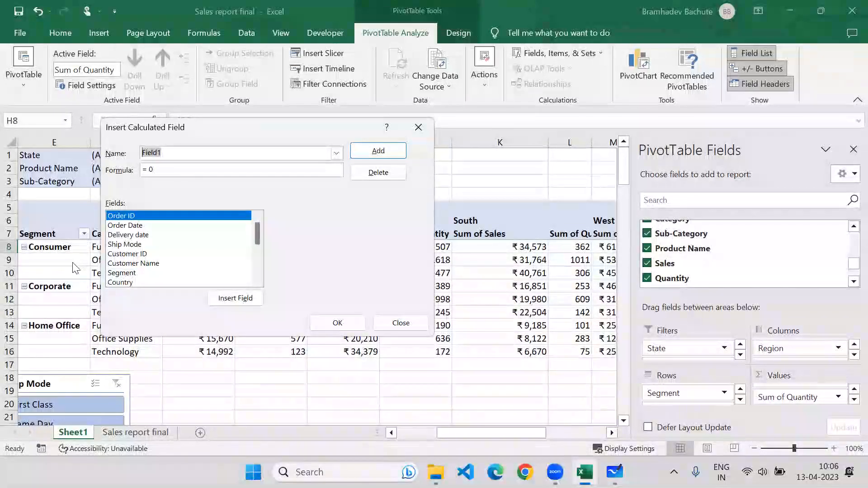
{"action": "type", "text": "Demo"}
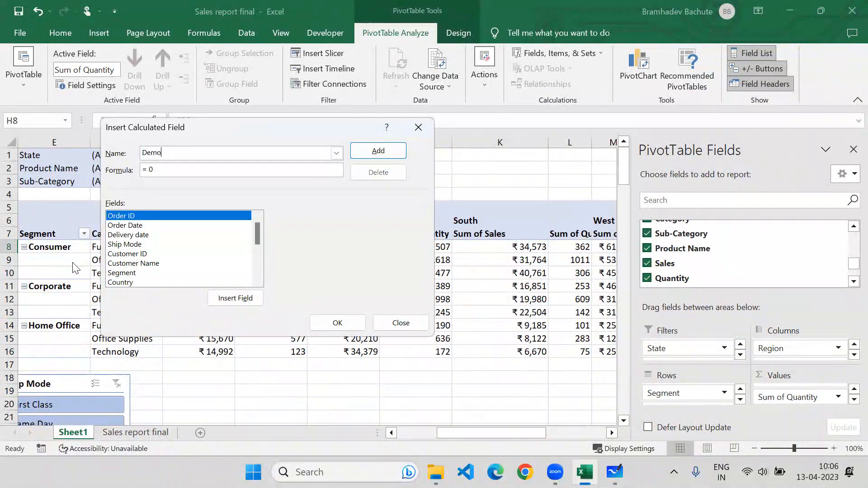
{"action": "key", "text": "End"}
{"action": "key", "text": "BackSpace"}
{"action": "left_click_drag", "start_coordinate": [258, 230], "coordinate": [251, 261]}
{"action": "left_click", "coordinate": [118, 254]}
{"action": "left_click", "coordinate": [235, 298]}
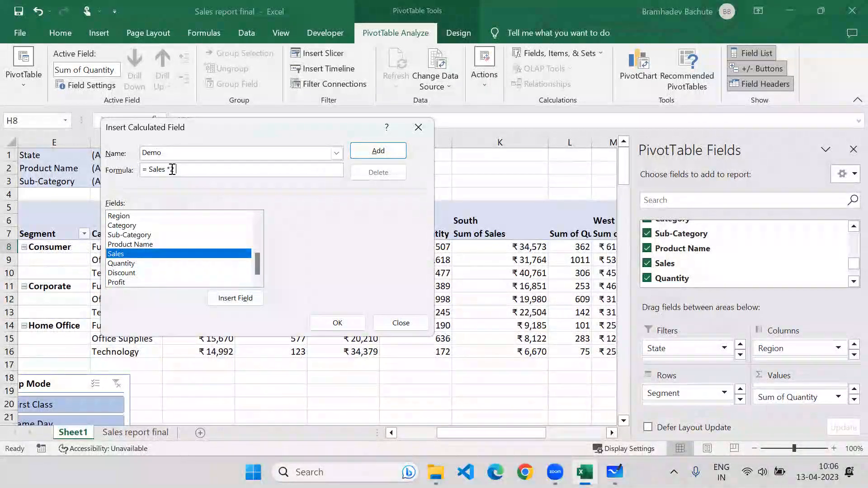
{"action": "left_click", "coordinate": [389, 154]}
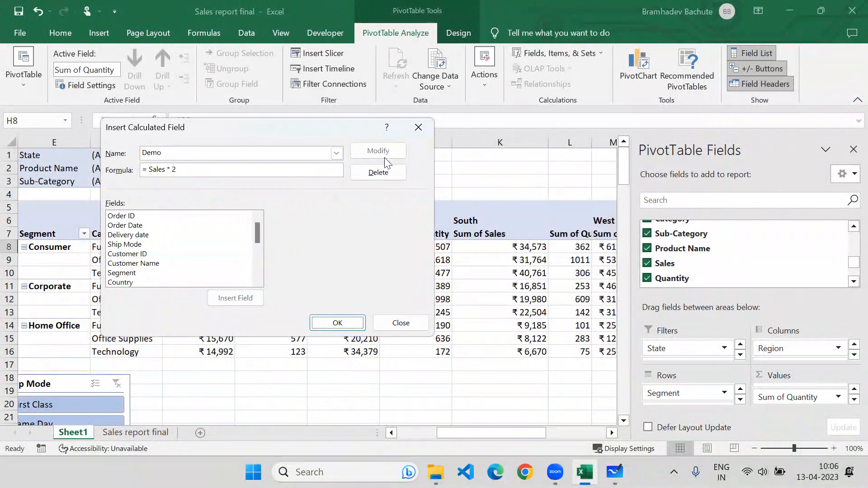
{"action": "left_click", "coordinate": [338, 323]}
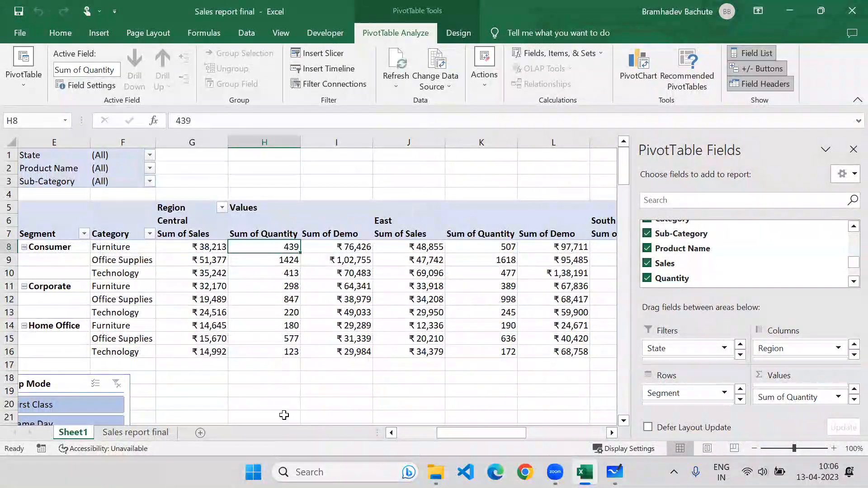
Compare the Sum of Demo columns with the Sum of Sales columns across the PivotTable's regions.
{"action": "left_click_drag", "start_coordinate": [445, 436], "coordinate": [520, 430]}
{"action": "left_click", "coordinate": [477, 234]}
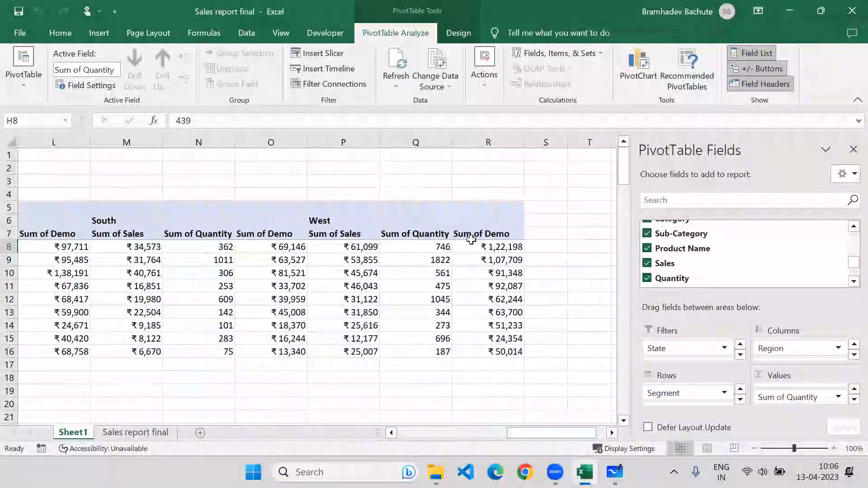
{"action": "left_click", "coordinate": [262, 234]}
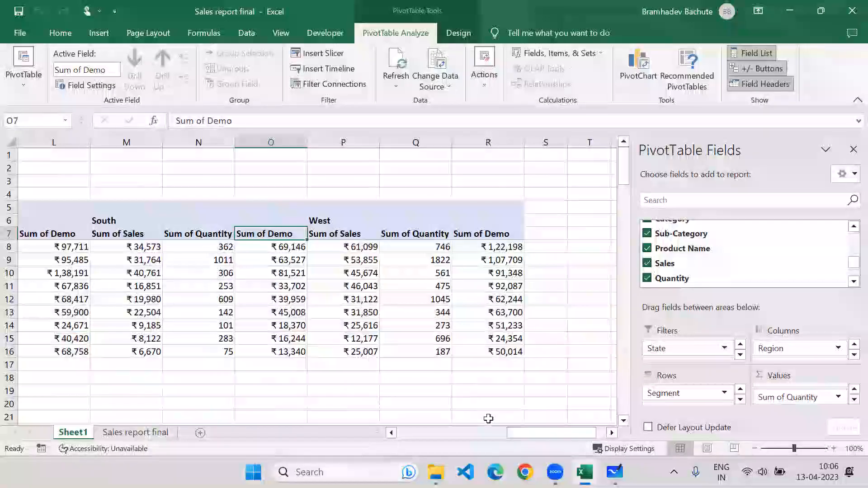
{"action": "left_click_drag", "start_coordinate": [512, 429], "coordinate": [405, 429]}
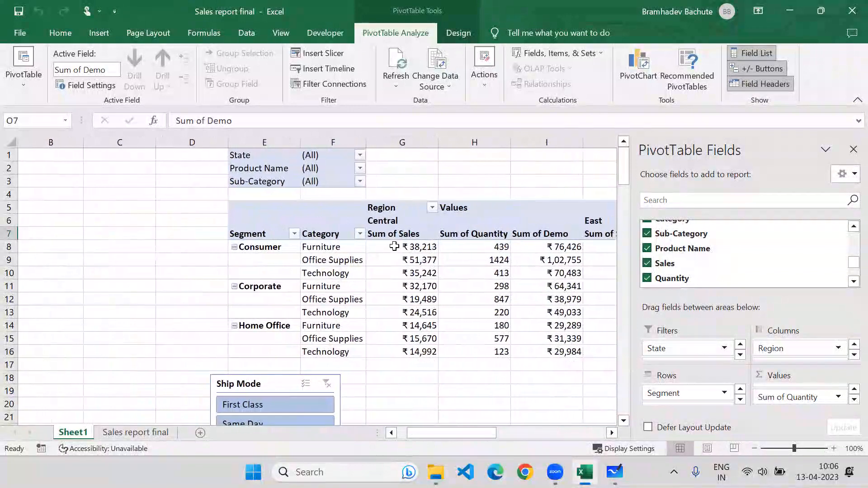
{"action": "left_click", "coordinate": [412, 232]}
{"action": "mouse_move", "coordinate": [379, 283]}
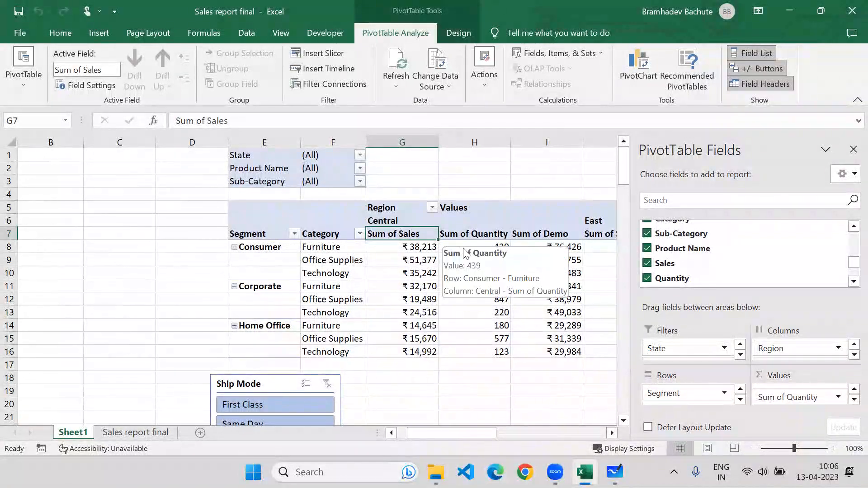
{"action": "left_click", "coordinate": [432, 247]}
{"action": "left_click", "coordinate": [568, 244]}
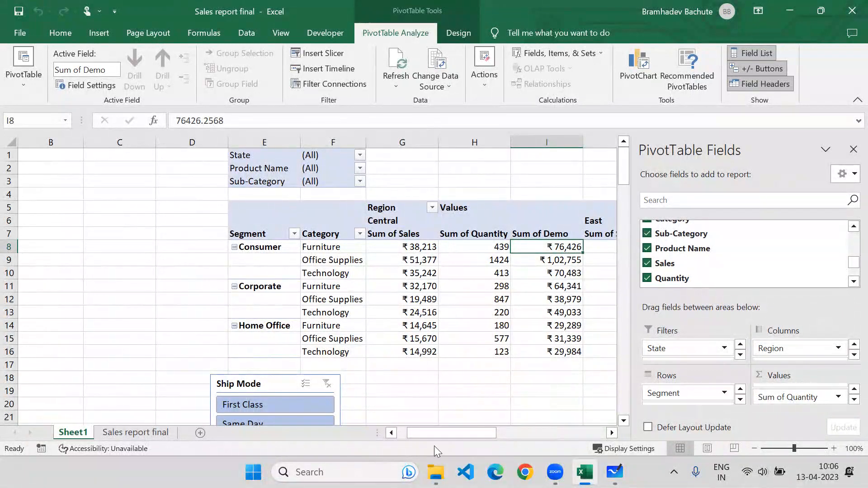
{"action": "left_click_drag", "start_coordinate": [432, 433], "coordinate": [451, 425]}
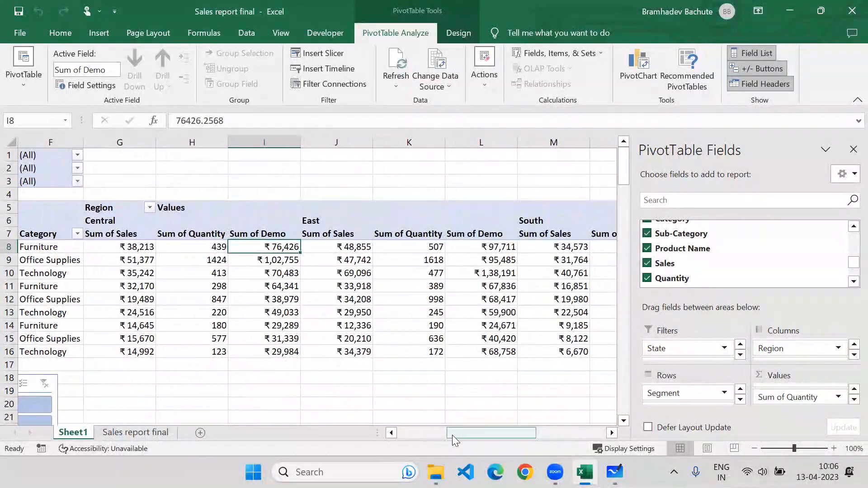
{"action": "left_click", "coordinate": [267, 231]}
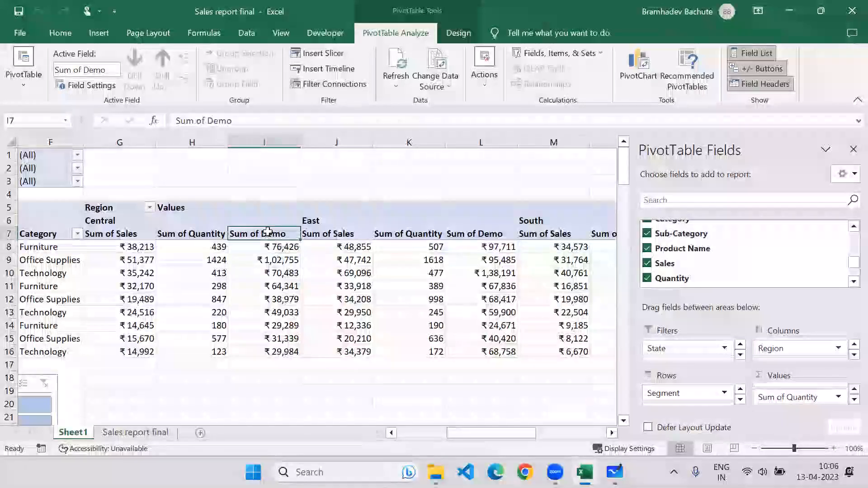
Insert a Stacked Column PivotChart based on the PivotTable's sales, quantity and demo values.
{"action": "left_click", "coordinate": [475, 232]}
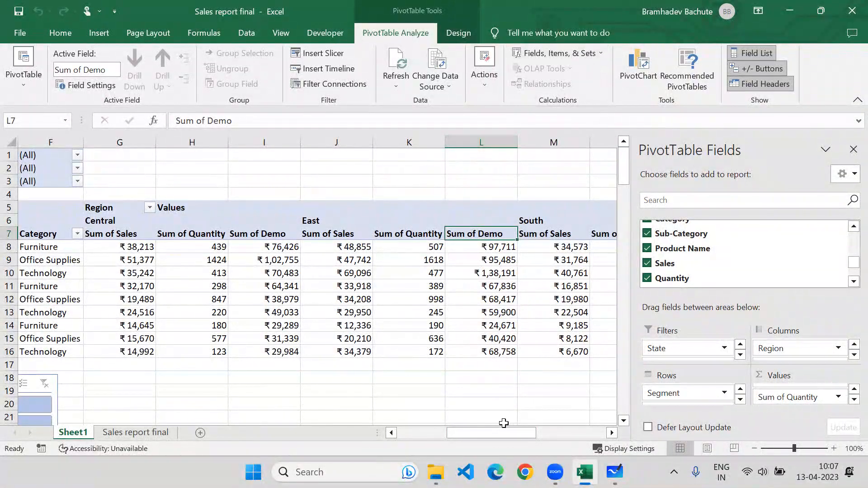
{"action": "mouse_move", "coordinate": [503, 430]}
{"action": "left_mouse_down"}
{"action": "mouse_move", "coordinate": [448, 431]}
{"action": "mouse_move", "coordinate": [503, 437]}
{"action": "left_mouse_up"}
{"action": "left_click", "coordinate": [283, 273]}
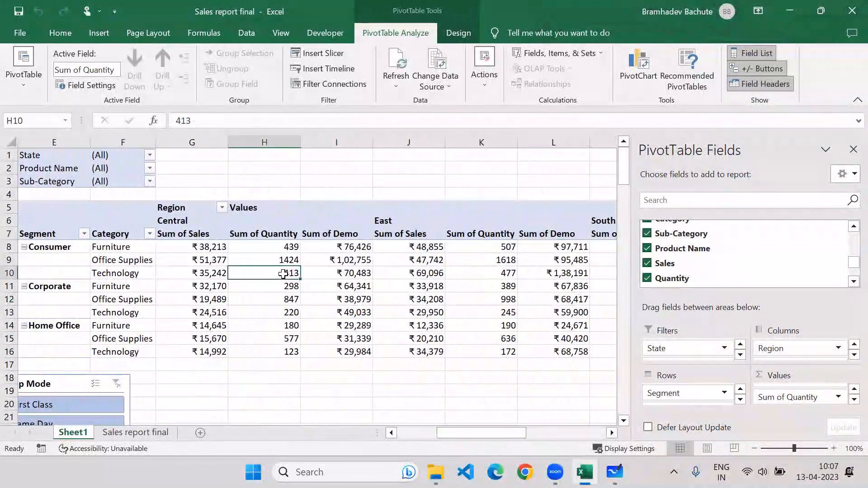
{"action": "left_click", "coordinate": [643, 72]}
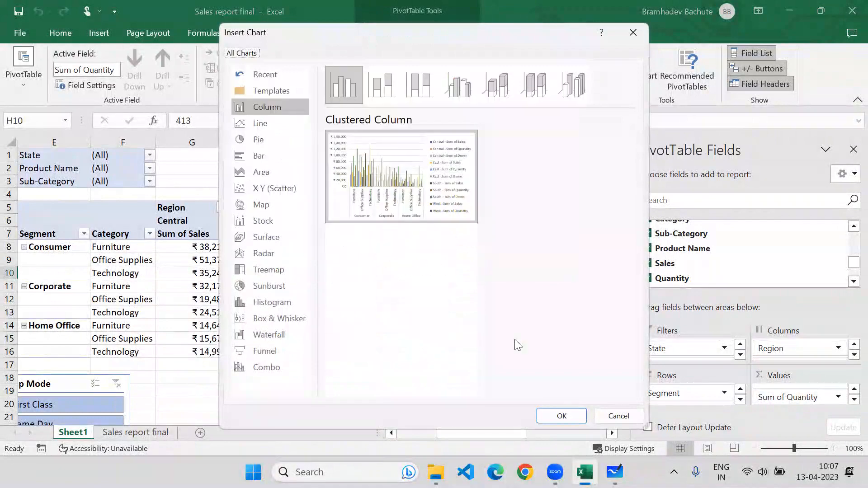
{"action": "left_click", "coordinate": [273, 121]}
{"action": "left_click", "coordinate": [267, 204]}
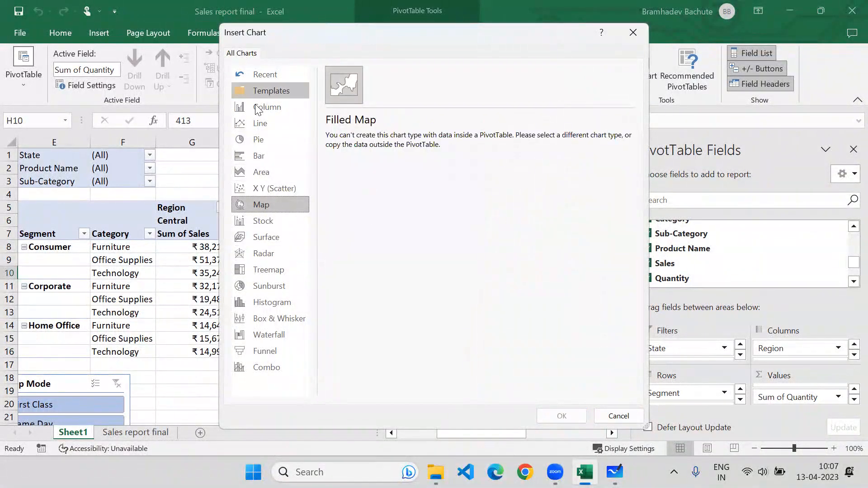
{"action": "left_click", "coordinate": [268, 107]}
{"action": "mouse_move", "coordinate": [387, 173]}
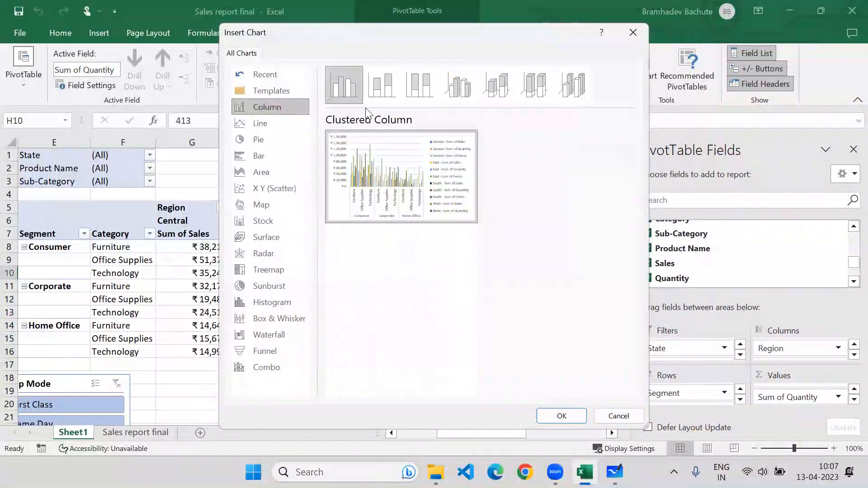
{"action": "left_click", "coordinate": [380, 90]}
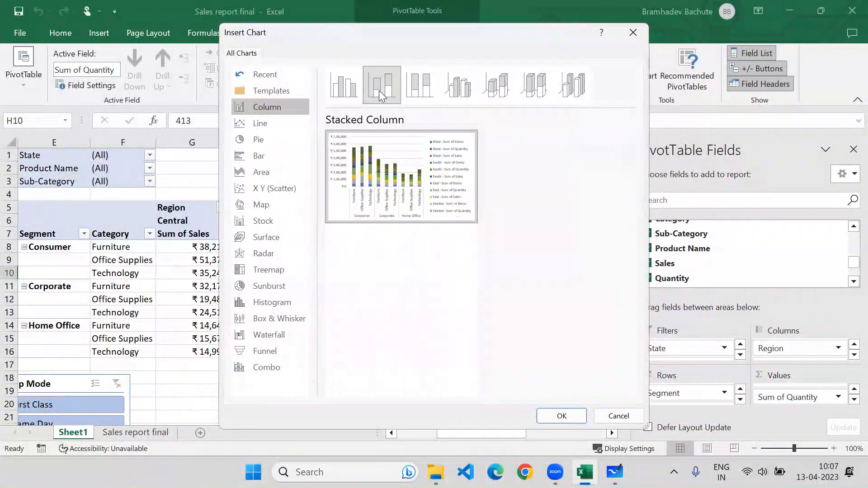
{"action": "left_click", "coordinate": [560, 416]}
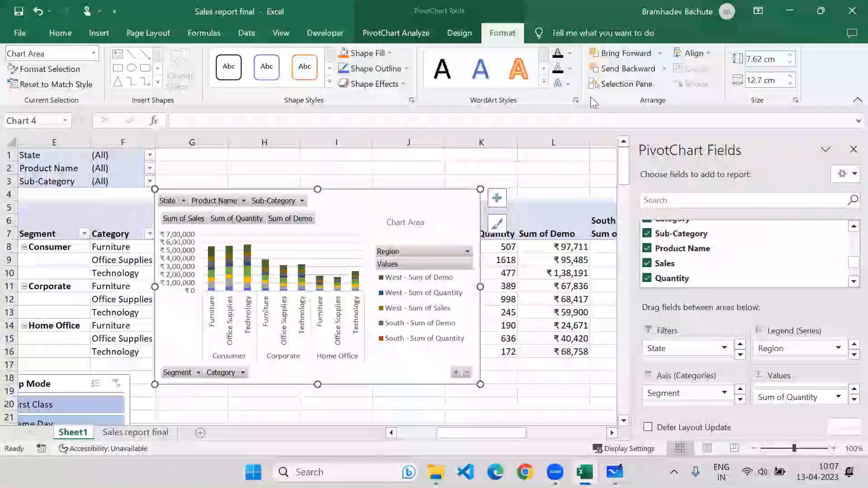
Review the PivotChart's design options, including Switch Row/Column and Change Chart Type, and move the chart up to around row 2.
{"action": "left_click", "coordinate": [380, 33]}
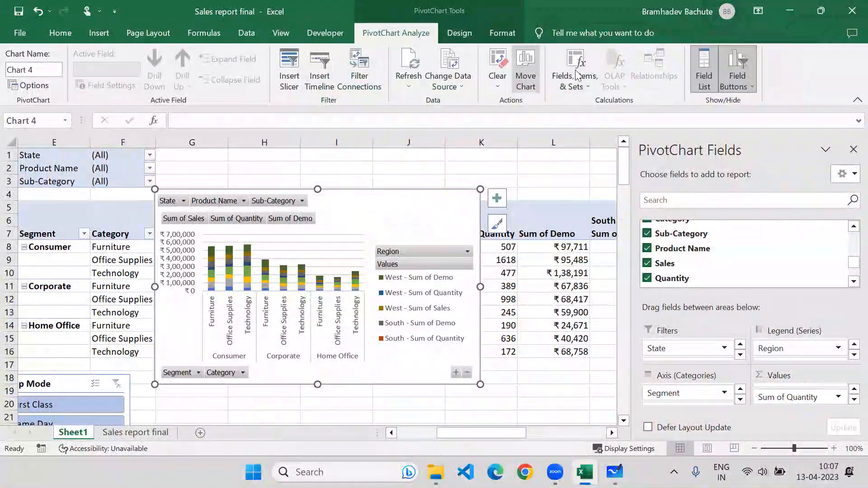
{"action": "left_click", "coordinate": [462, 34]}
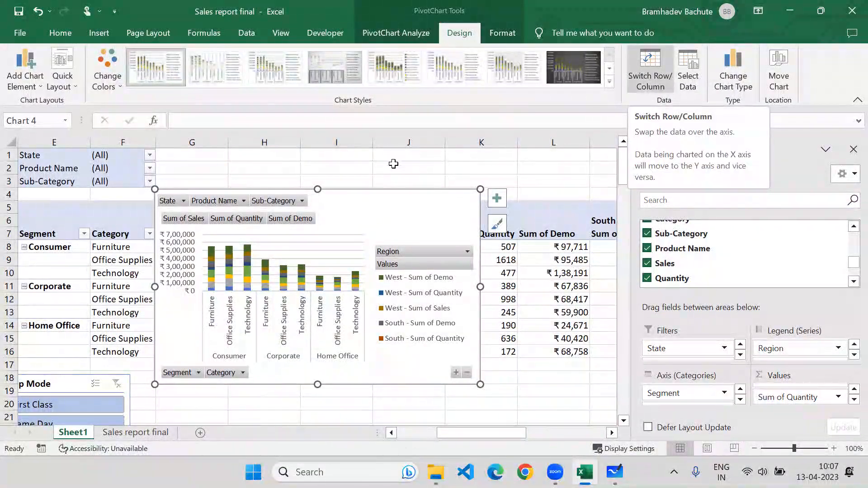
{"action": "left_click_drag", "start_coordinate": [387, 209], "coordinate": [395, 183]}
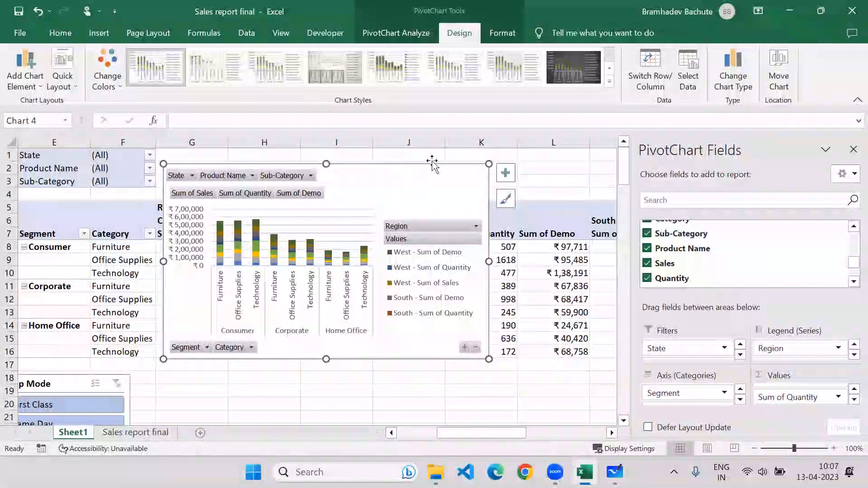
{"action": "left_click", "coordinate": [417, 36]}
{"action": "left_click", "coordinate": [458, 33]}
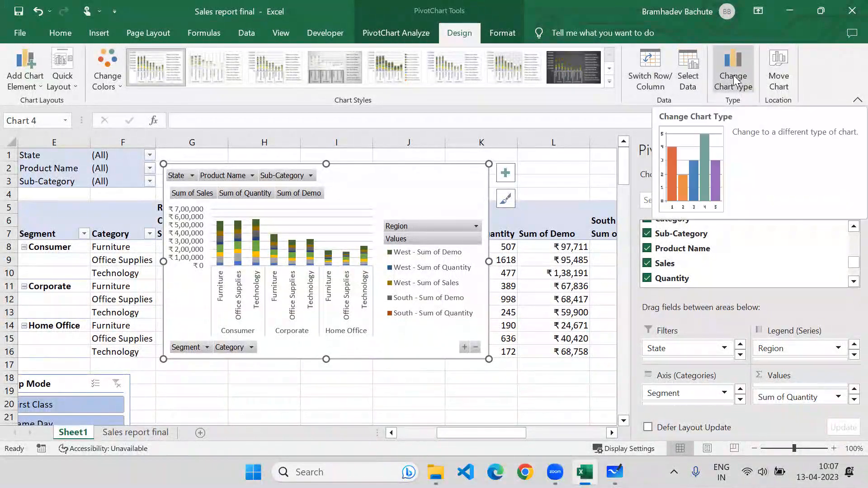
{"action": "left_click", "coordinate": [570, 217]}
{"action": "left_click", "coordinate": [561, 260]}
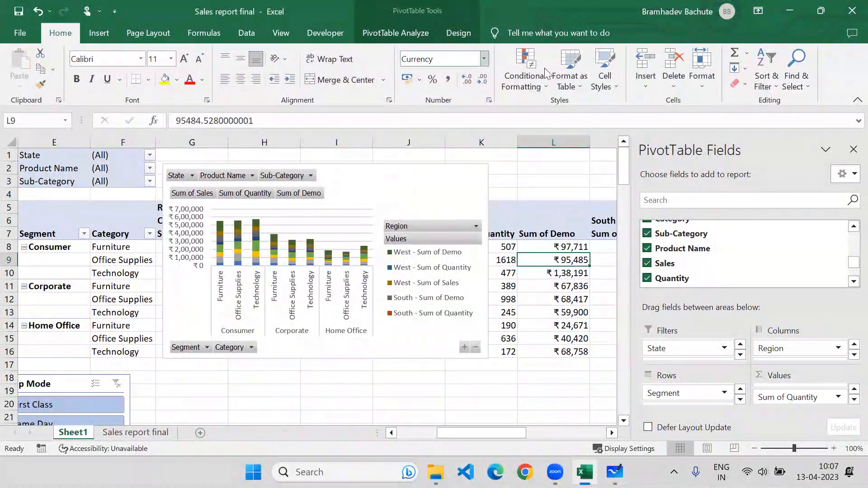
Toggle the PivotTable field list on and off repeatedly, leaving it hidden.
{"action": "left_click", "coordinate": [417, 35]}
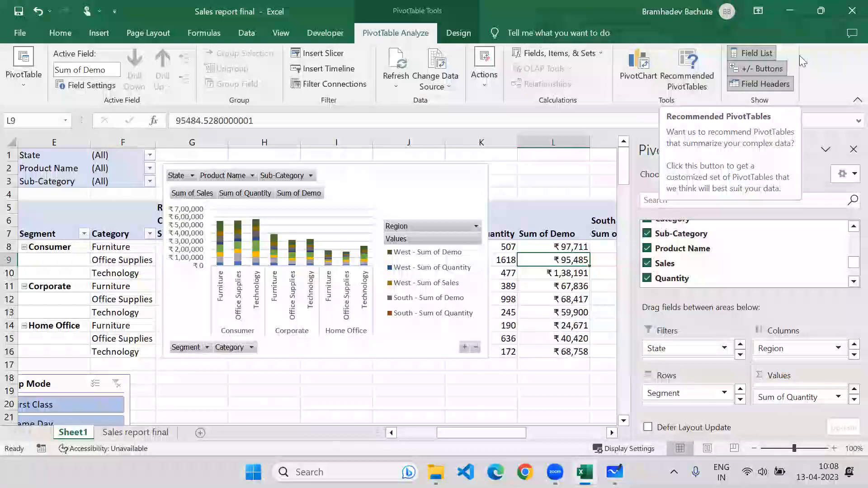
{"action": "left_click", "coordinate": [747, 56]}
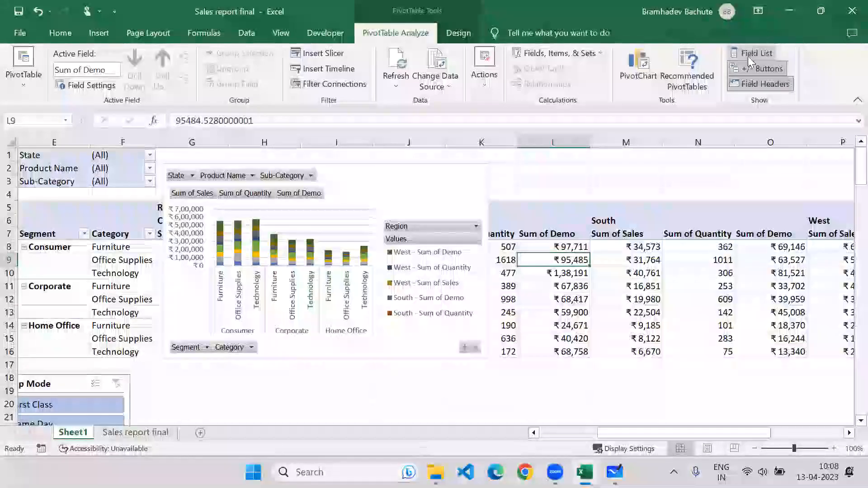
{"action": "left_click", "coordinate": [751, 56]}
{"action": "left_click", "coordinate": [756, 51]}
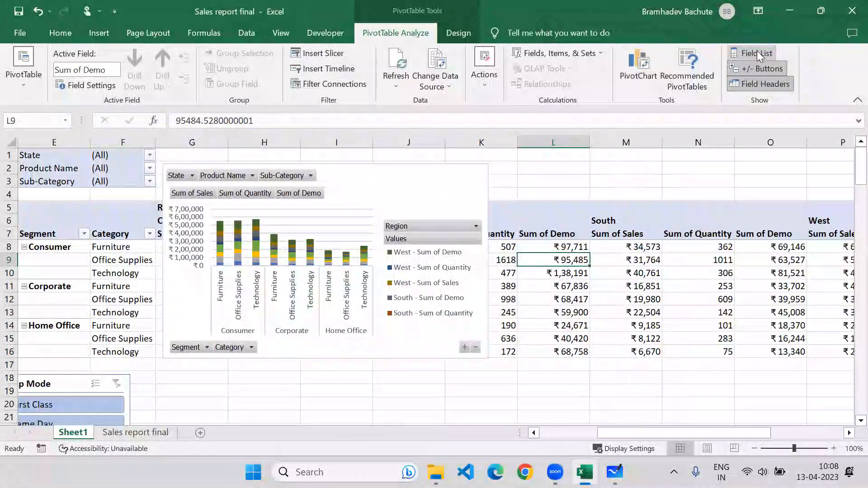
{"action": "left_click", "coordinate": [757, 53]}
{"action": "left_click", "coordinate": [757, 53]}
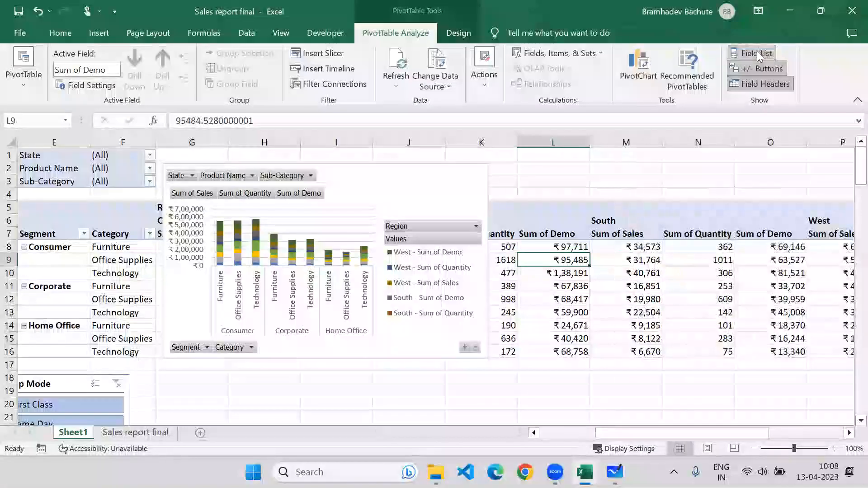
{"action": "left_click", "coordinate": [757, 51]}
{"action": "left_click", "coordinate": [757, 51]}
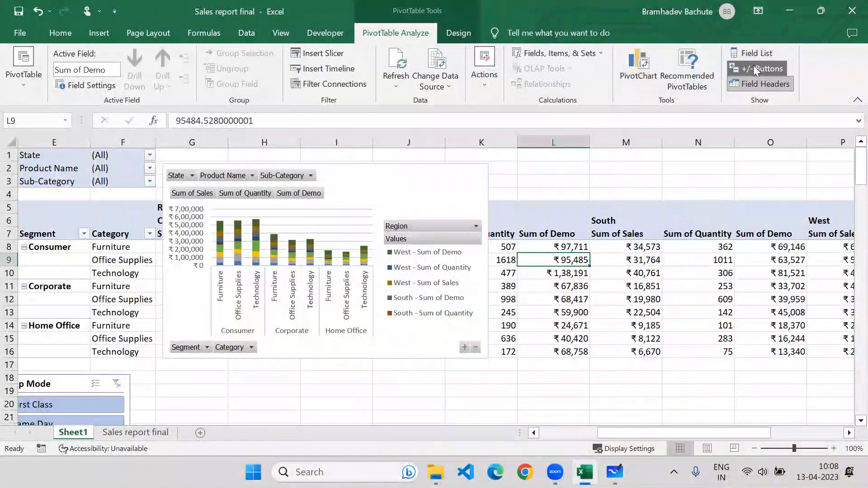
Shift the stacked column PivotChart sideways over the PivotTable and delete it from the sheet.
{"action": "left_click_drag", "start_coordinate": [381, 175], "coordinate": [443, 178]}
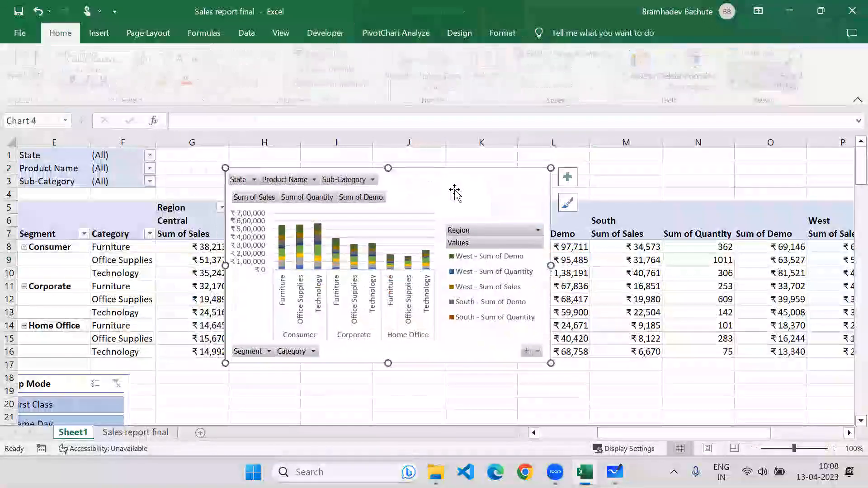
{"action": "key", "text": "Delete"}
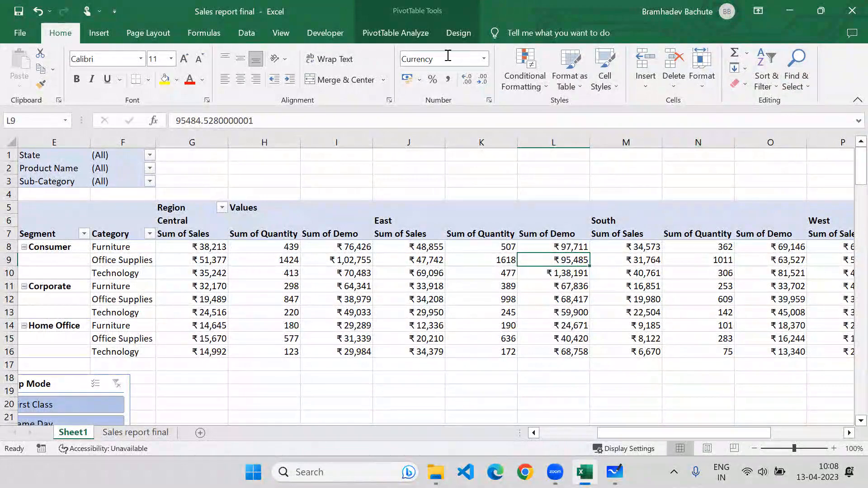
Toggle the PivotTable's expand/collapse buttons and field headers off and back on, and show the field list again.
{"action": "left_click", "coordinate": [402, 34]}
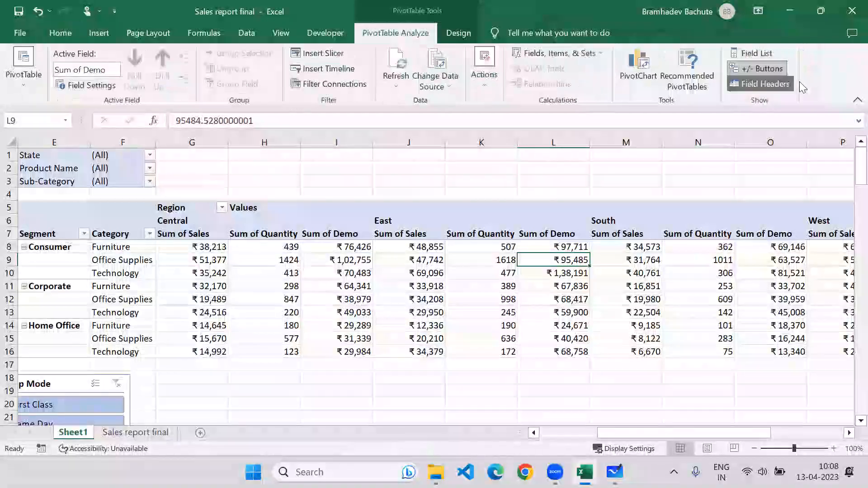
{"action": "left_click", "coordinate": [777, 69]}
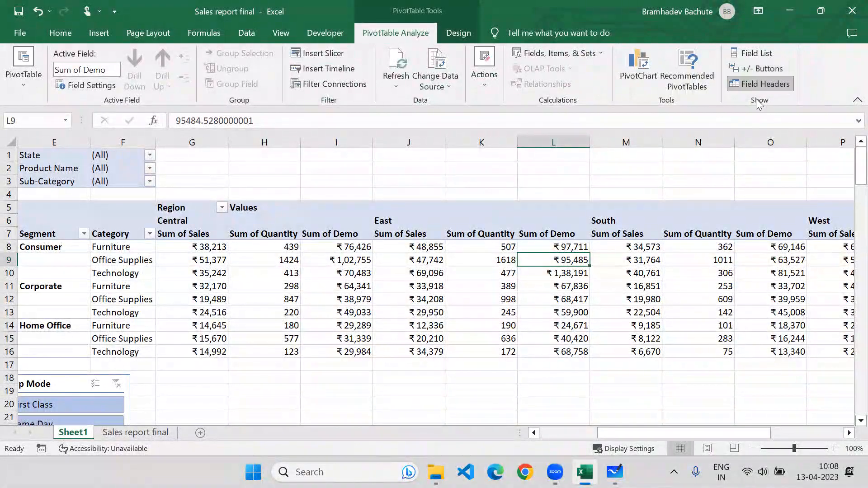
{"action": "left_click", "coordinate": [756, 83]}
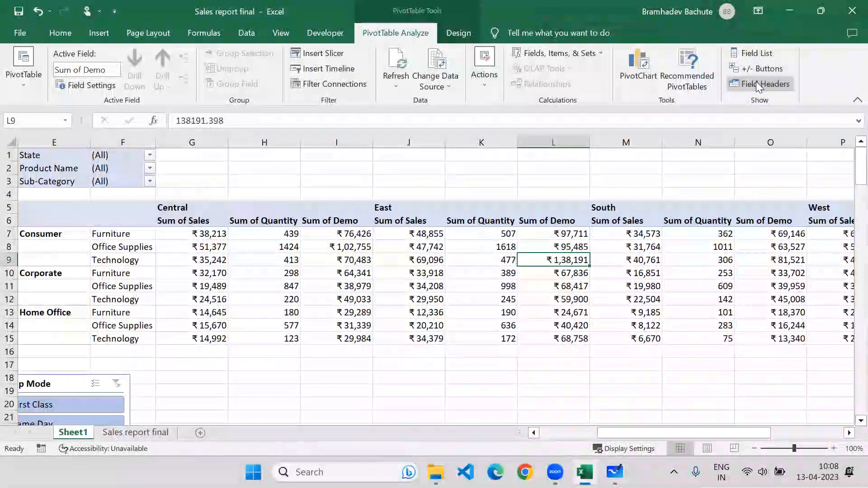
{"action": "left_click", "coordinate": [756, 82]}
{"action": "left_click", "coordinate": [754, 69]}
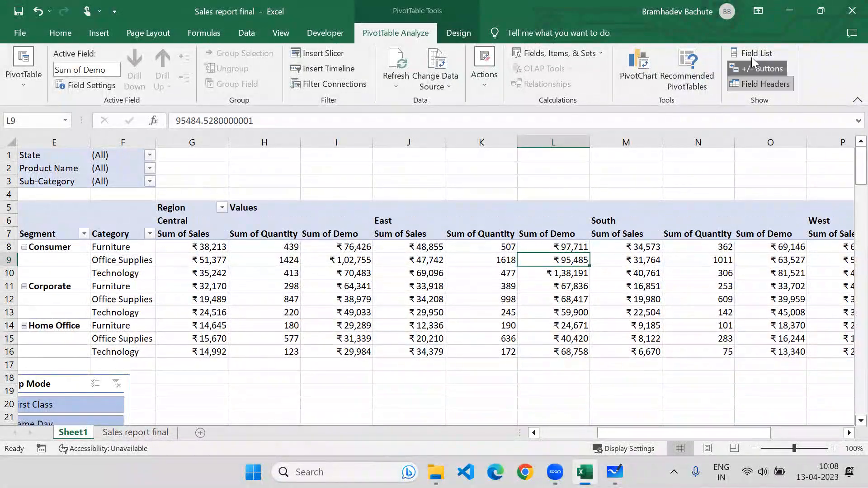
{"action": "left_click", "coordinate": [752, 53]}
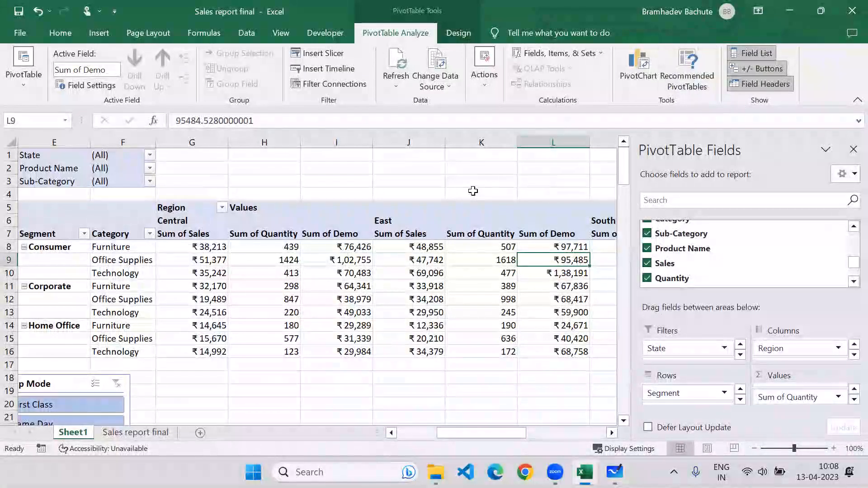
Preview a 2-D Stacked Column chart of the PivotTable data without inserting it.
{"action": "left_click", "coordinate": [457, 32]}
{"action": "left_click", "coordinate": [382, 33]}
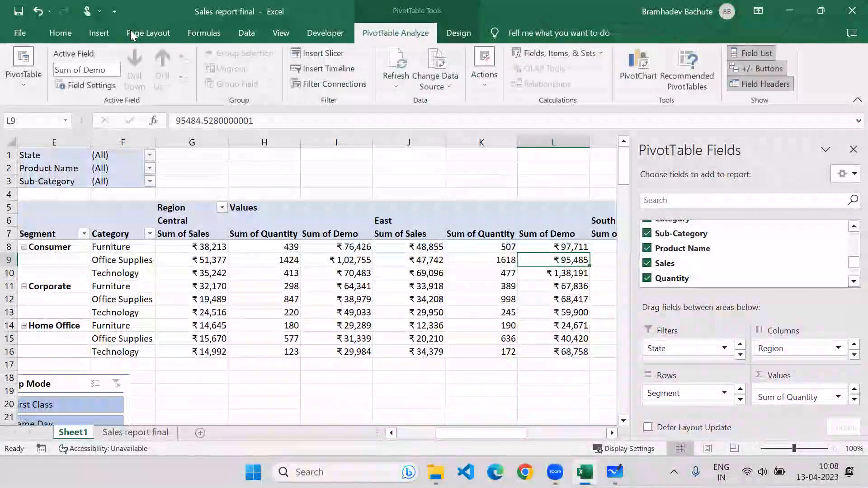
{"action": "left_click", "coordinate": [99, 33]}
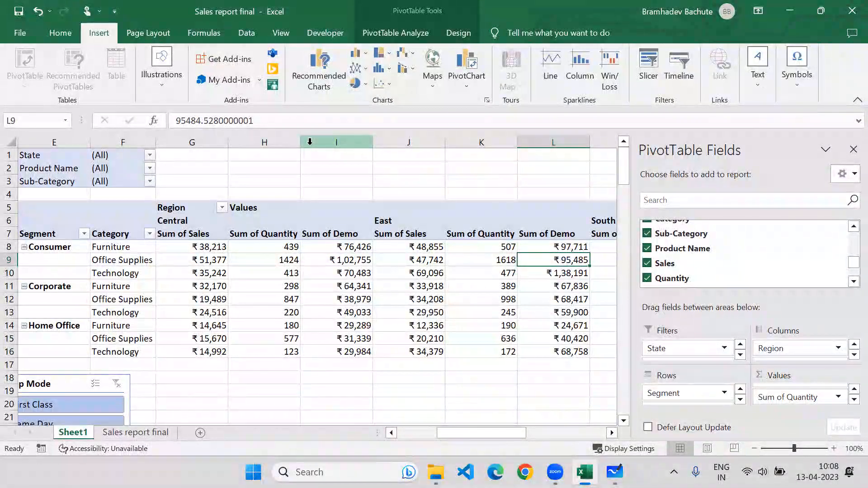
{"action": "left_click", "coordinate": [181, 284]}
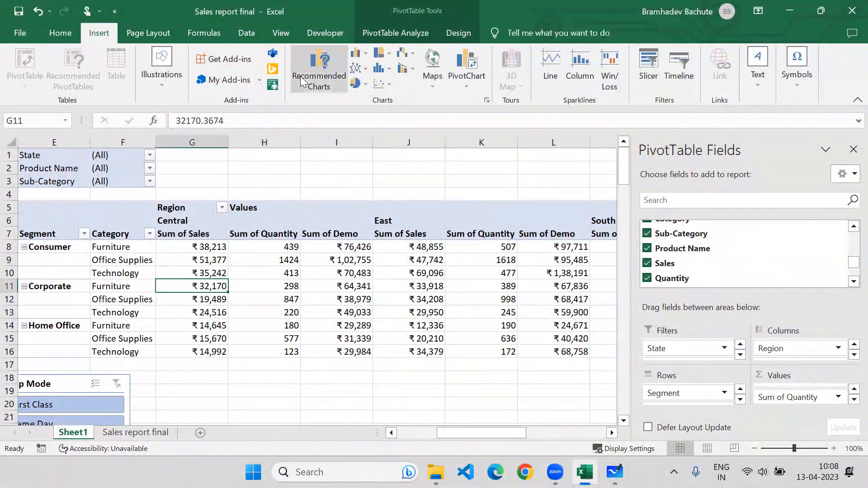
{"action": "left_click", "coordinate": [357, 54]}
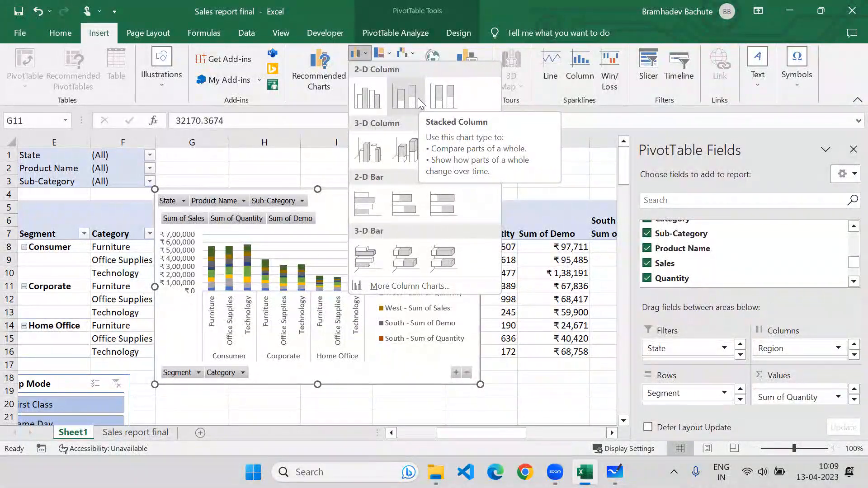
{"action": "left_click", "coordinate": [318, 107]}
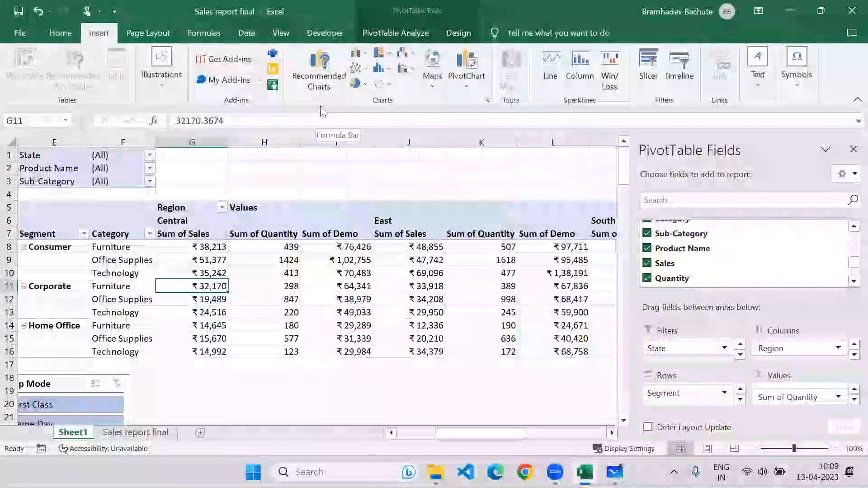
Examine the chart types offered for a PivotChart, from line, pie and area to treemap, funnel and combo, without inserting one.
{"action": "left_click", "coordinate": [265, 260]}
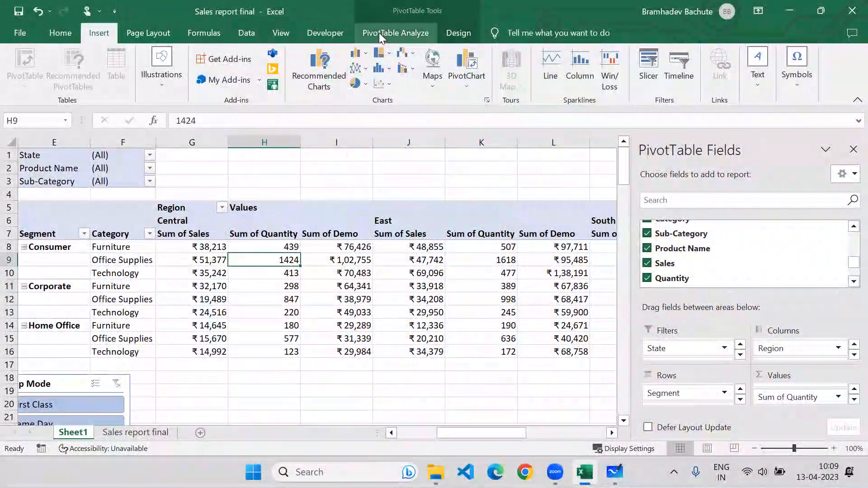
{"action": "left_click", "coordinate": [394, 33]}
{"action": "left_click", "coordinate": [637, 68]}
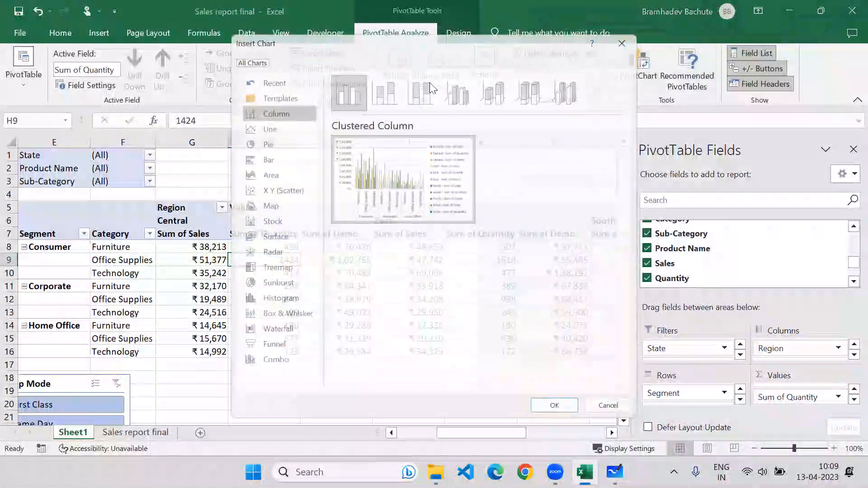
{"action": "left_click", "coordinate": [257, 123]}
{"action": "left_click", "coordinate": [258, 140]}
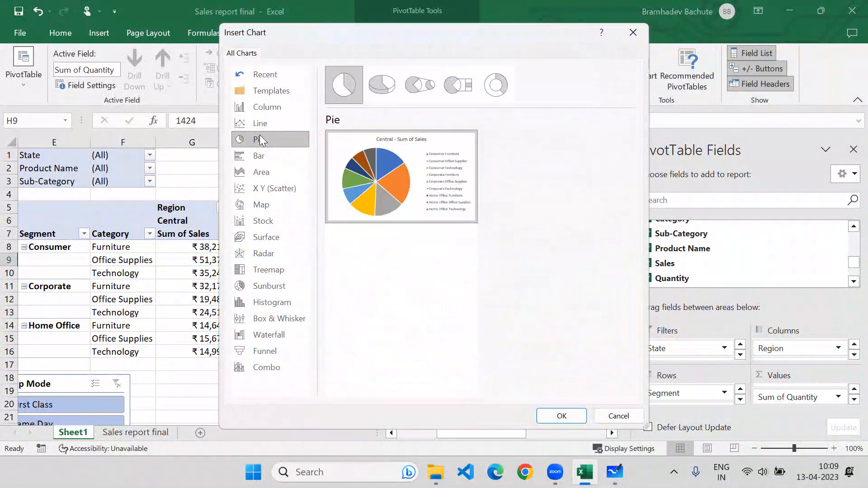
{"action": "left_click", "coordinate": [262, 153]}
{"action": "left_click", "coordinate": [270, 173]}
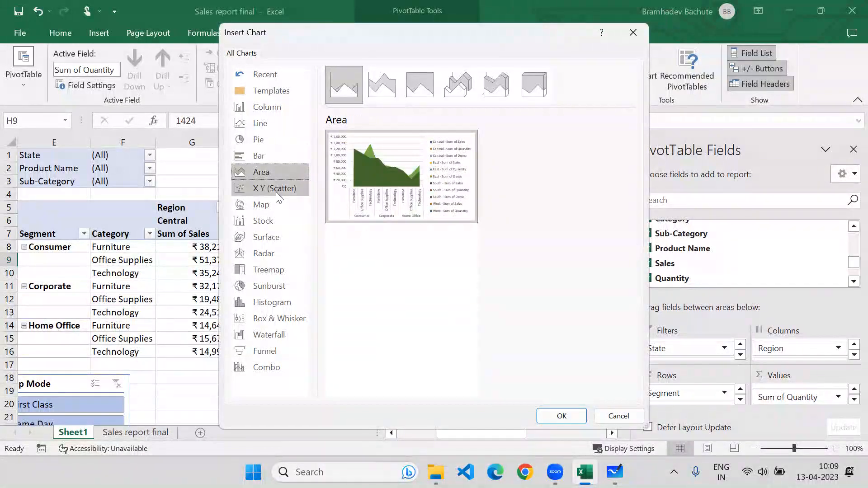
{"action": "left_click", "coordinate": [276, 192]}
{"action": "left_click", "coordinate": [264, 205]}
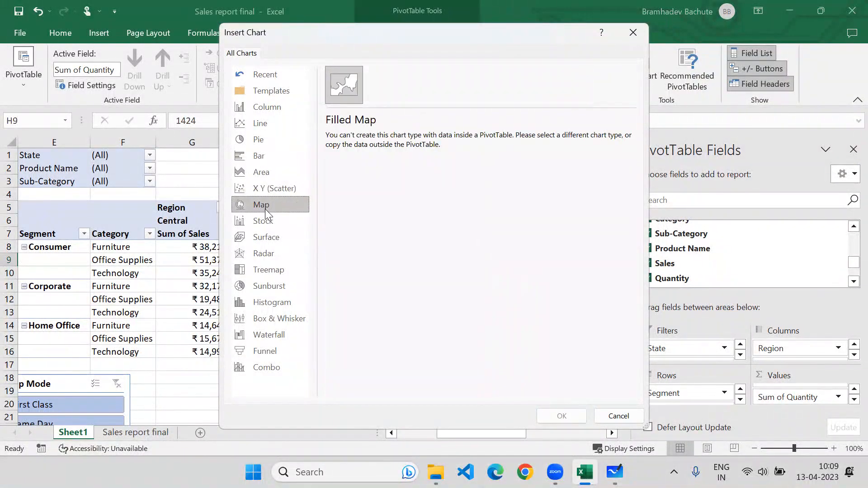
{"action": "left_click", "coordinate": [268, 220]}
{"action": "left_click", "coordinate": [274, 236]}
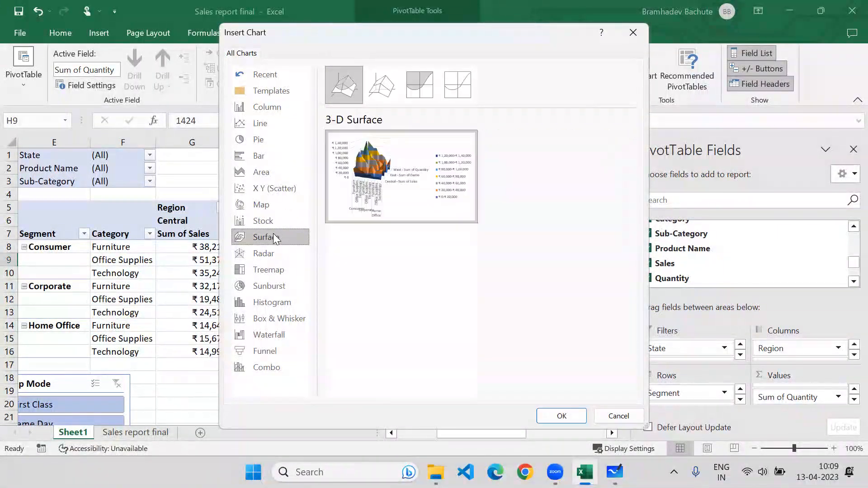
{"action": "left_click", "coordinate": [274, 251]}
{"action": "left_click", "coordinate": [274, 269]}
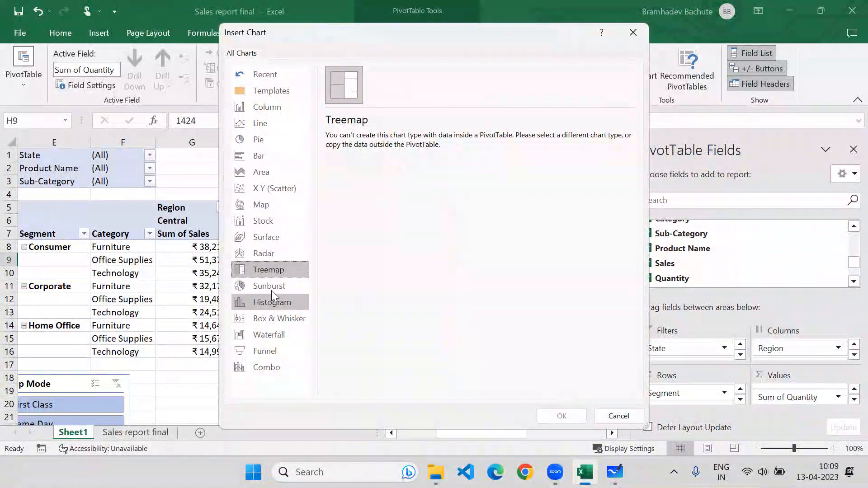
{"action": "left_click", "coordinate": [270, 350]}
{"action": "left_click", "coordinate": [271, 334]}
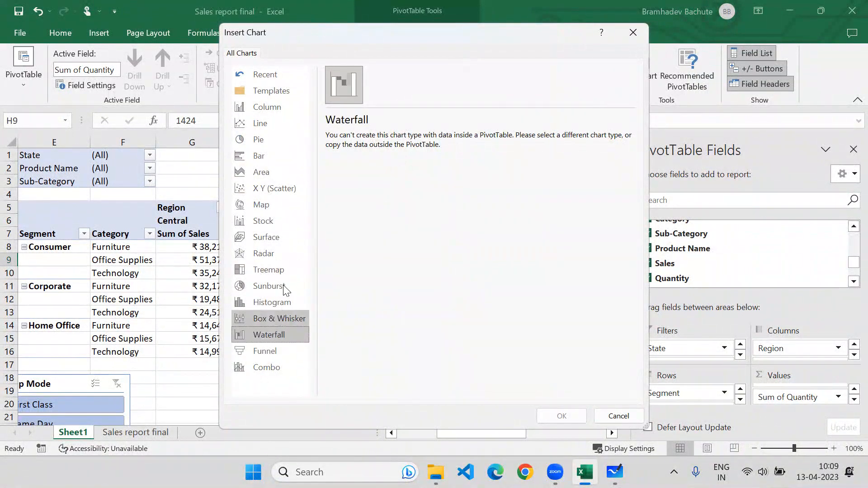
{"action": "left_click", "coordinate": [270, 368]}
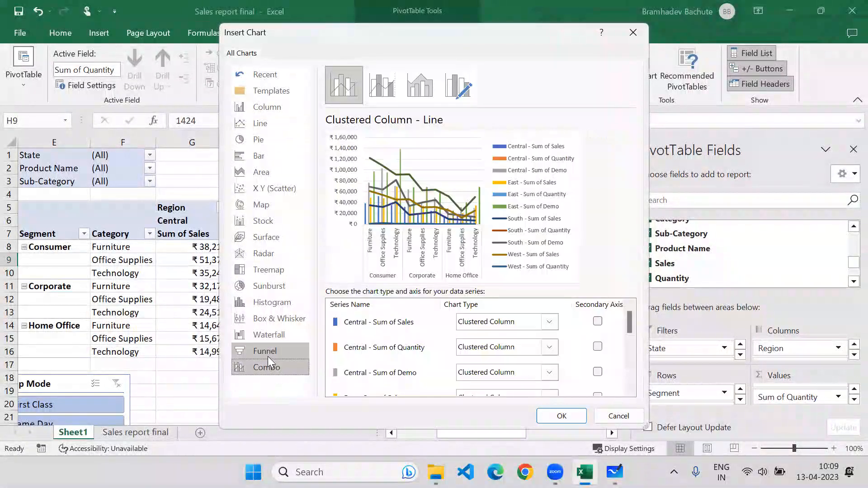
{"action": "left_click", "coordinate": [266, 353]}
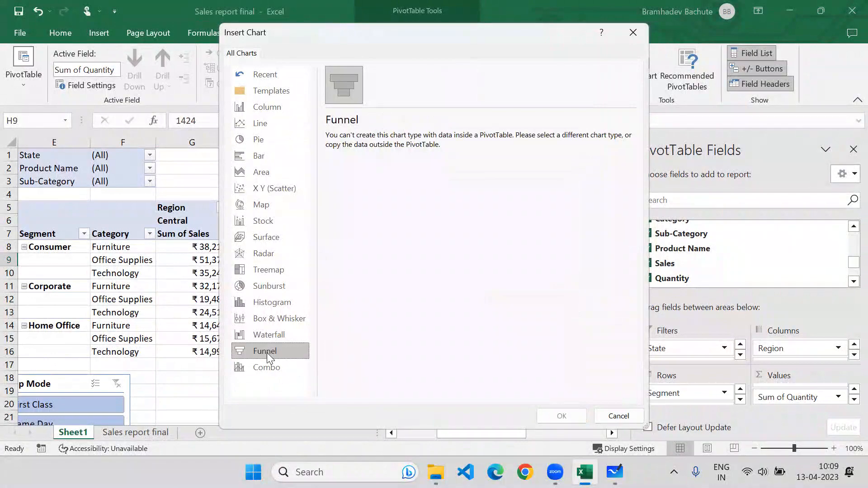
{"action": "left_click", "coordinate": [245, 367]}
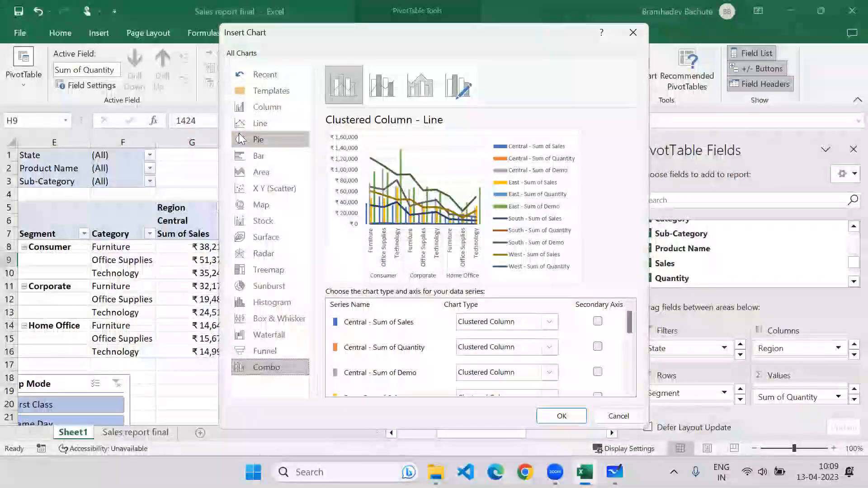
{"action": "left_click", "coordinate": [269, 108]}
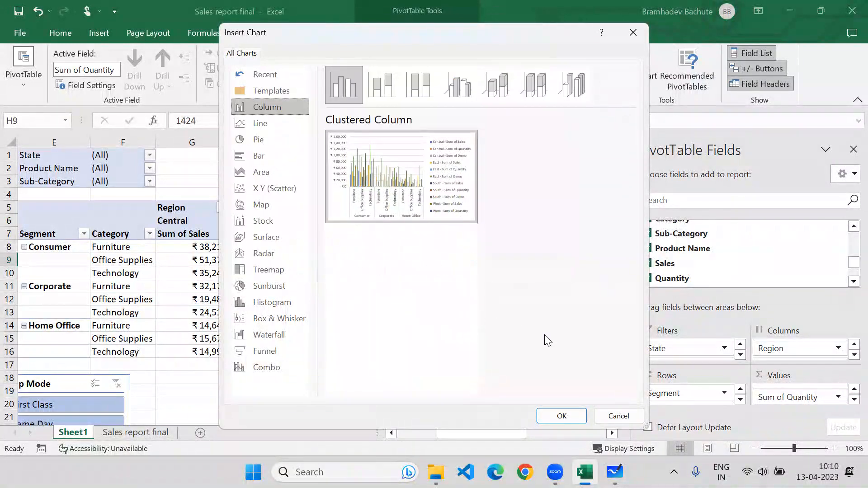
{"action": "left_click", "coordinate": [617, 415]}
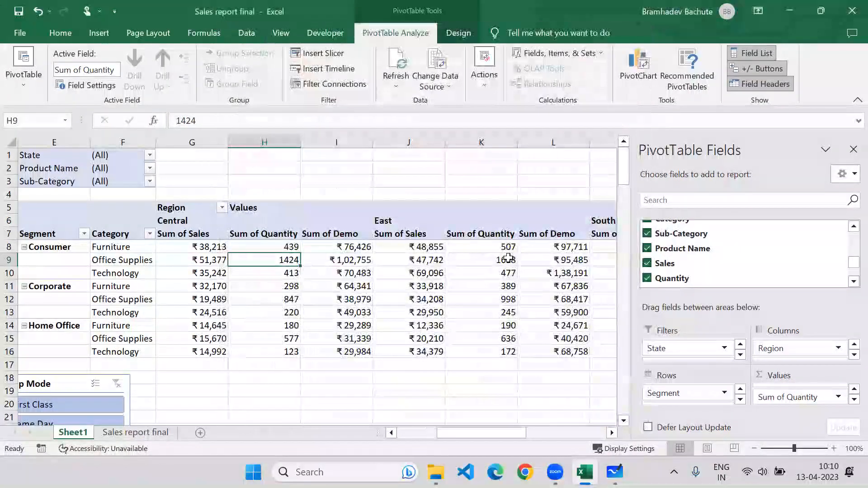
{"action": "left_click", "coordinate": [105, 34]}
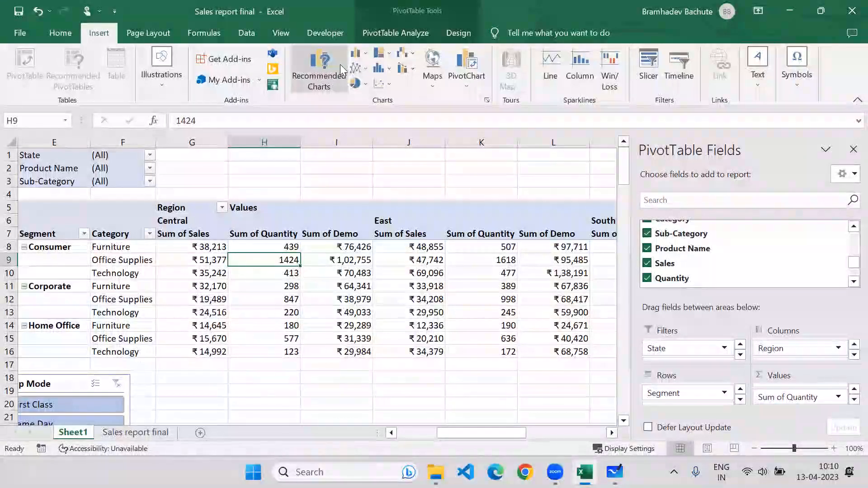
{"action": "left_click", "coordinate": [467, 87]}
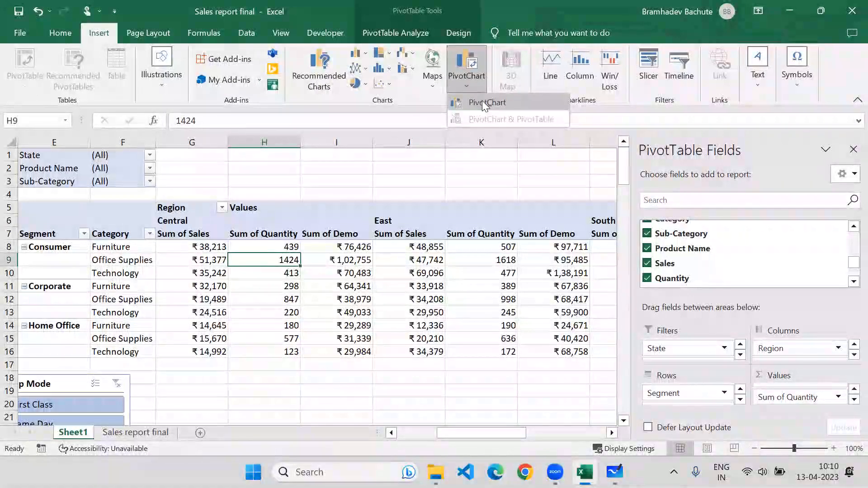
{"action": "left_click", "coordinate": [389, 238]}
{"action": "left_click", "coordinate": [410, 167]}
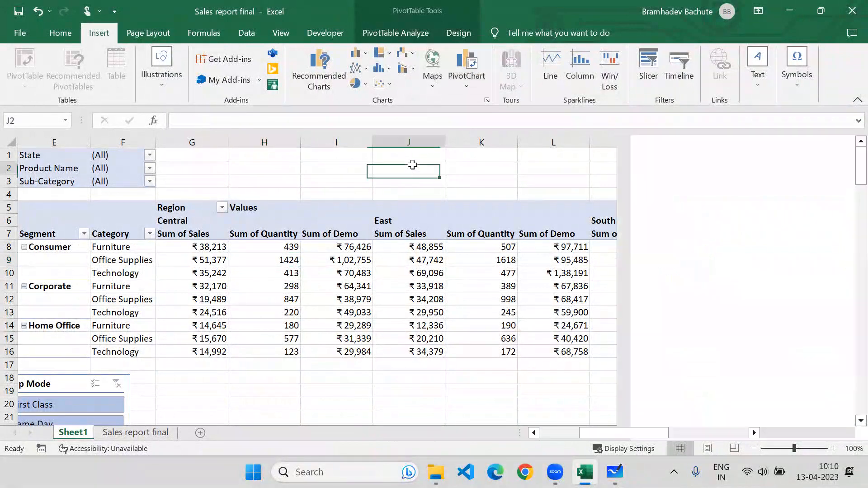
Insert a combined PivotChart and PivotTable on a new worksheet from the Sales report final data.
{"action": "key", "text": "ctrl+Page_Down"}
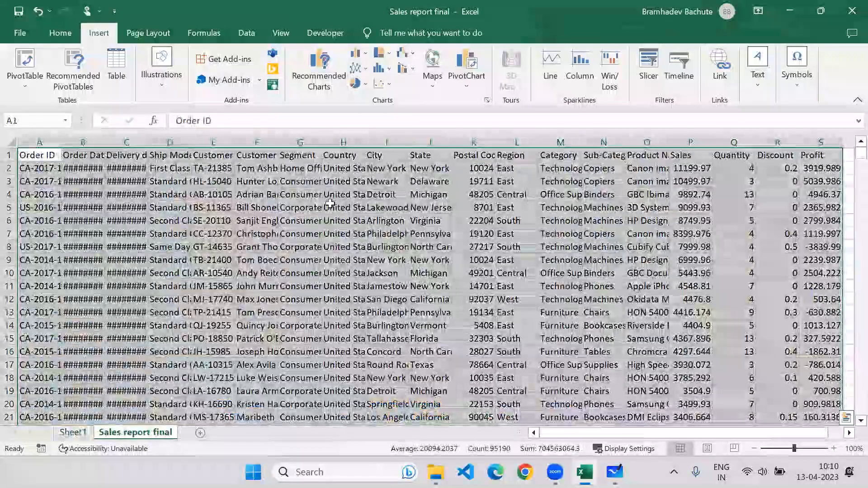
{"action": "left_click", "coordinate": [300, 273]}
{"action": "left_click", "coordinate": [468, 87]}
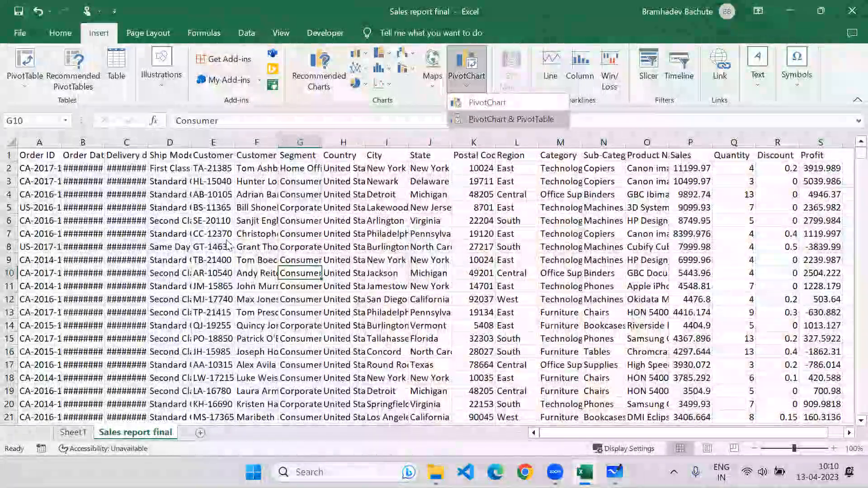
{"action": "left_click", "coordinate": [479, 117]}
{"action": "left_click", "coordinate": [310, 339]}
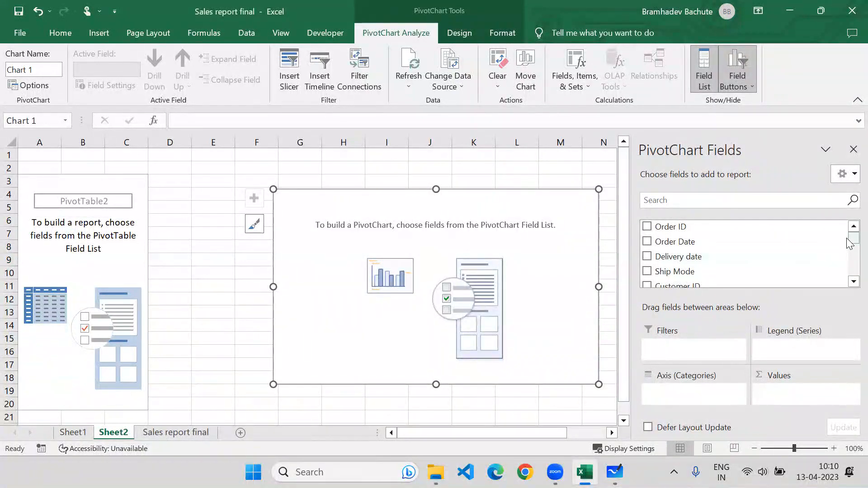
Plot Sum of Sales by Category in the new PivotChart and move the chart closer to its PivotTable.
{"action": "left_click_drag", "start_coordinate": [854, 236], "coordinate": [853, 266]}
{"action": "left_click_drag", "start_coordinate": [651, 247], "coordinate": [633, 233]}
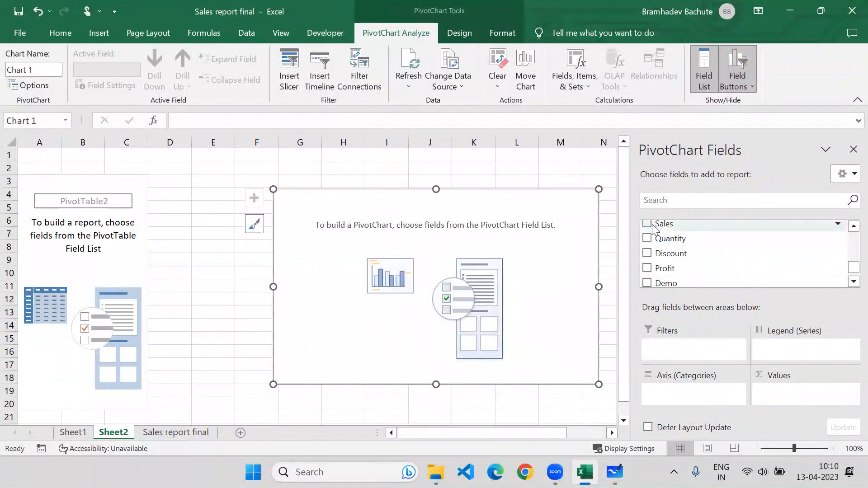
{"action": "left_click", "coordinate": [648, 224]}
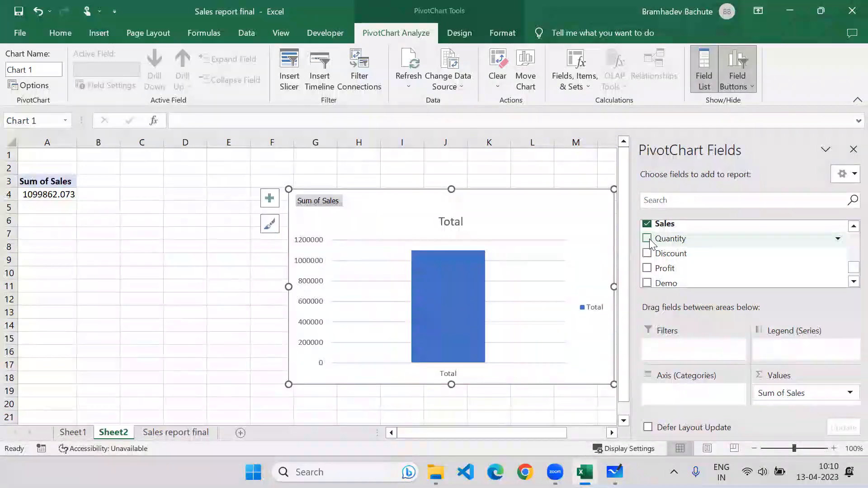
{"action": "left_click_drag", "start_coordinate": [524, 209], "coordinate": [522, 208]}
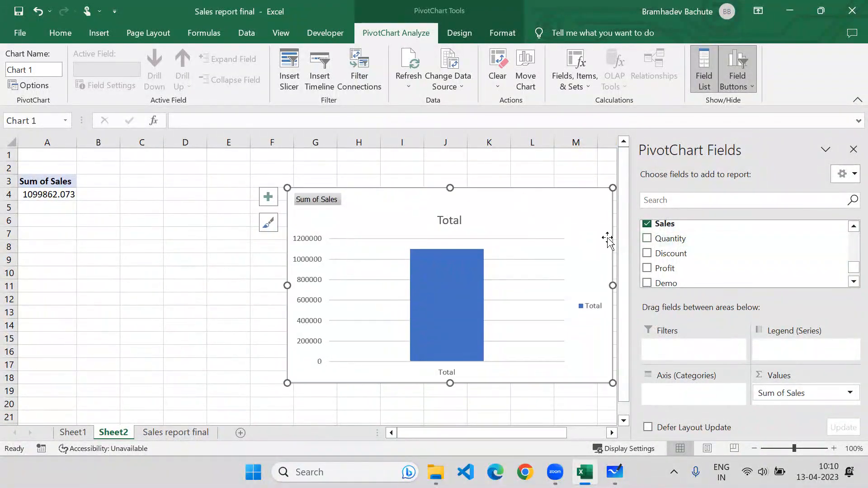
{"action": "scroll", "coordinate": [849, 265], "scroll_direction": "up", "scroll_amount": 1}
{"action": "scroll", "coordinate": [849, 265], "scroll_direction": "up", "scroll_amount": 1}
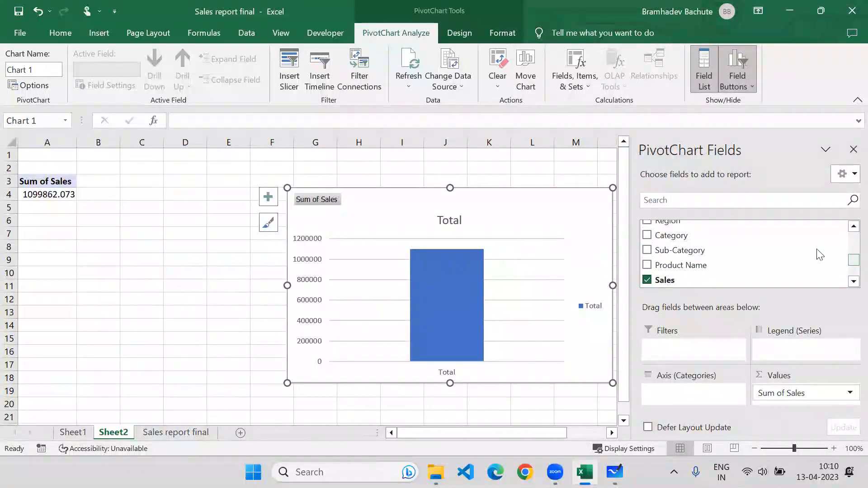
{"action": "left_click", "coordinate": [647, 235]}
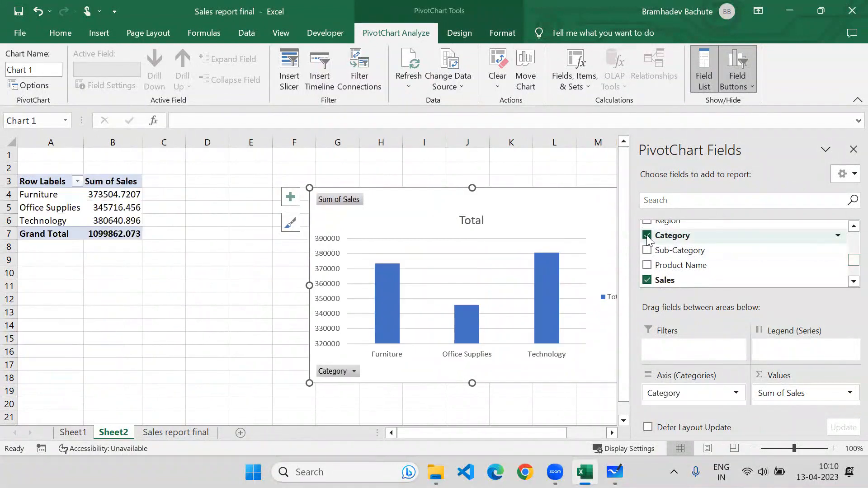
{"action": "left_click_drag", "start_coordinate": [509, 203], "coordinate": [401, 185]}
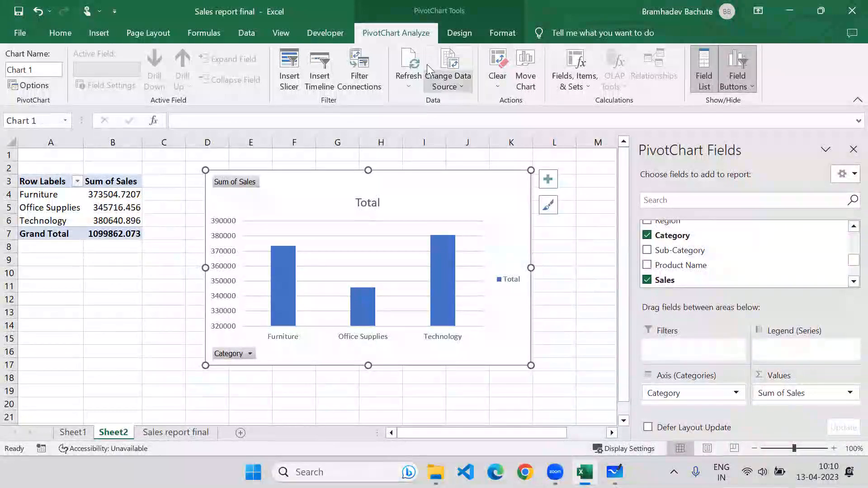
Return to the Sales report final sheet and add a blank worksheet after it.
{"action": "left_click", "coordinate": [102, 37]}
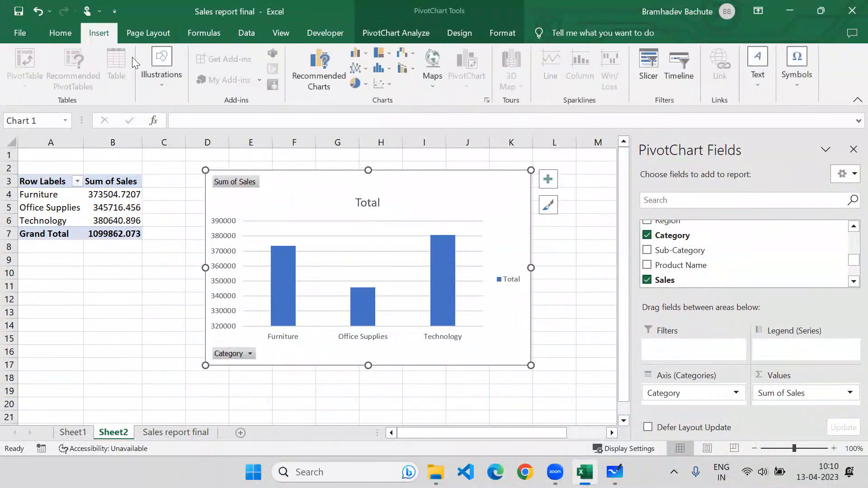
{"action": "left_click", "coordinate": [149, 296]}
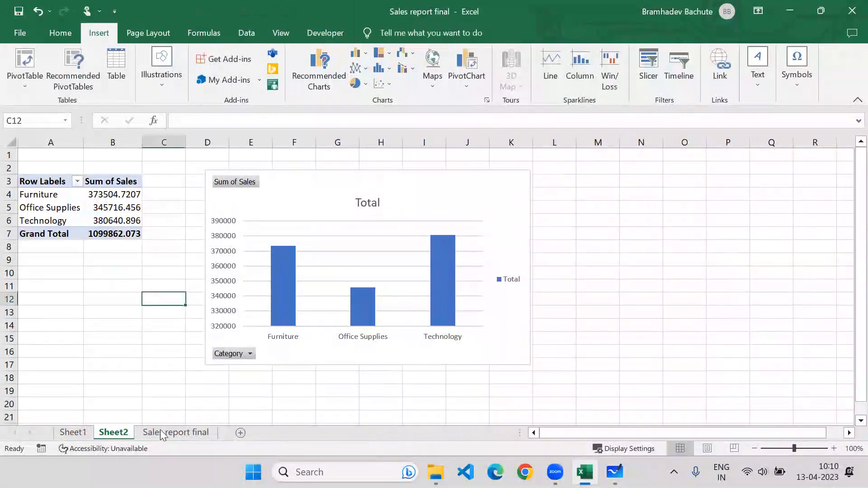
{"action": "left_click", "coordinate": [176, 432]}
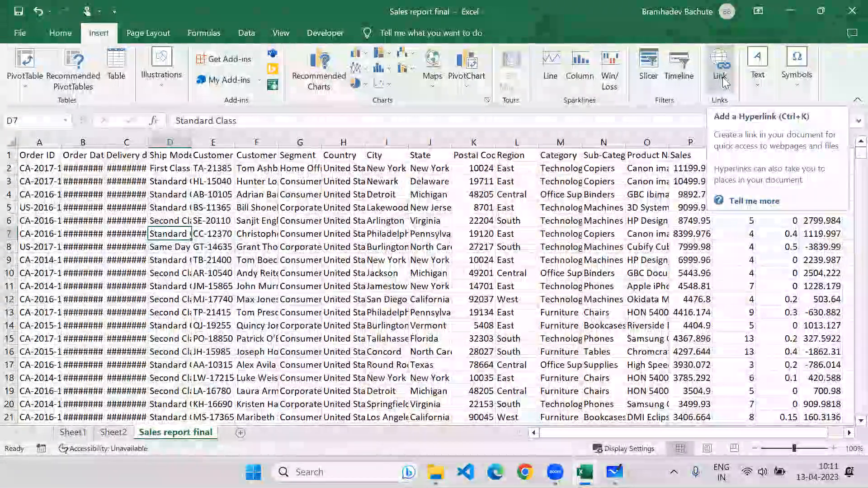
{"action": "left_click", "coordinate": [428, 168]}
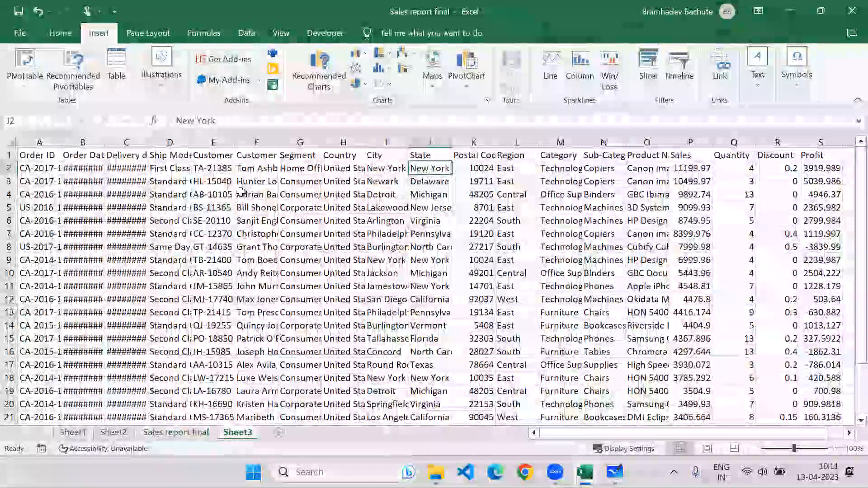
Enter WebChamp in cell D2 of the blank sheet, widen column D to fit it, and select that cell.
{"action": "left_click", "coordinate": [182, 171]}
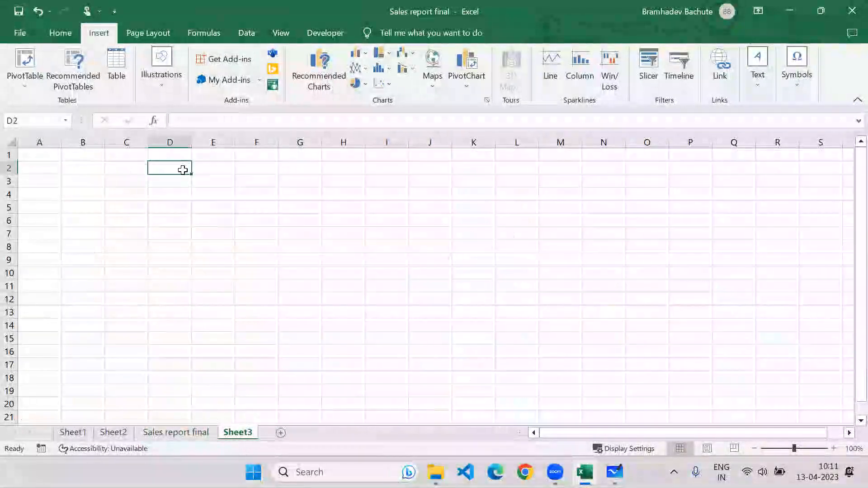
{"action": "type", "text": "WebChamp"}
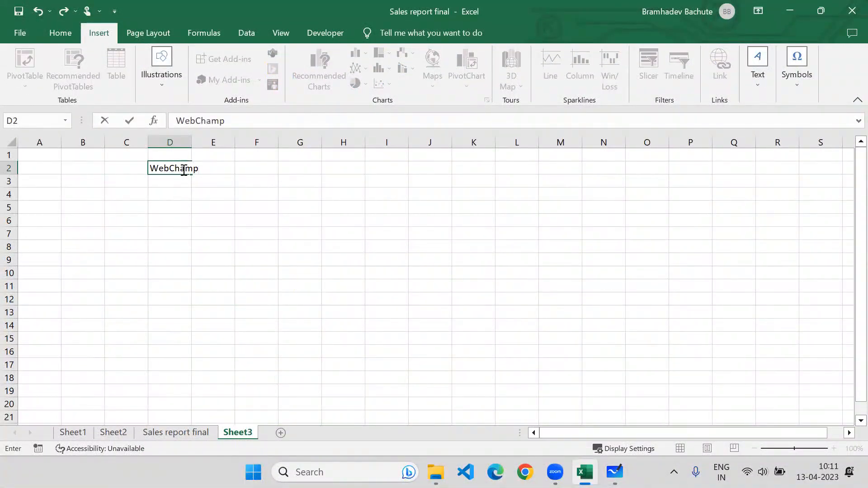
{"action": "key", "text": "Return"}
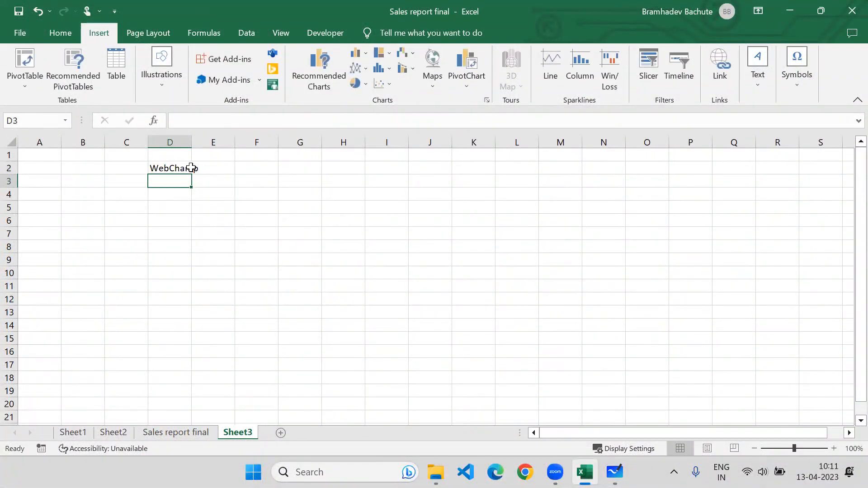
{"action": "left_click_drag", "start_coordinate": [191, 142], "coordinate": [199, 142]}
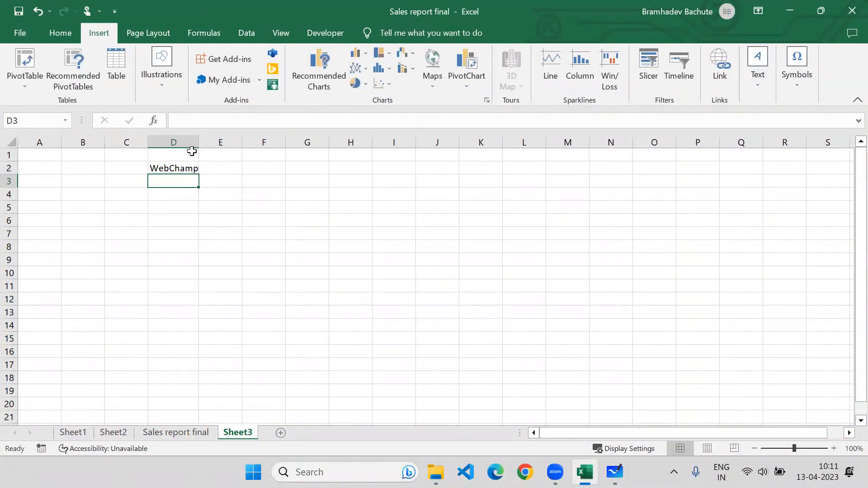
{"action": "left_click", "coordinate": [182, 168]}
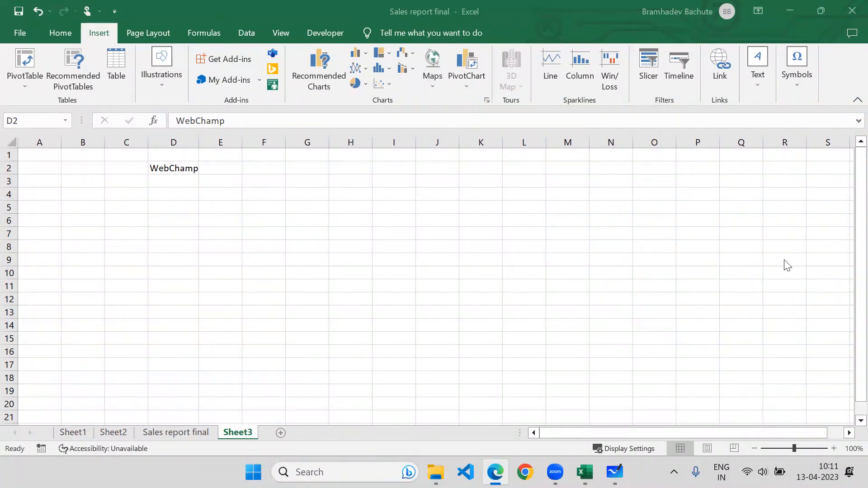
{"action": "left_click", "coordinate": [171, 166]}
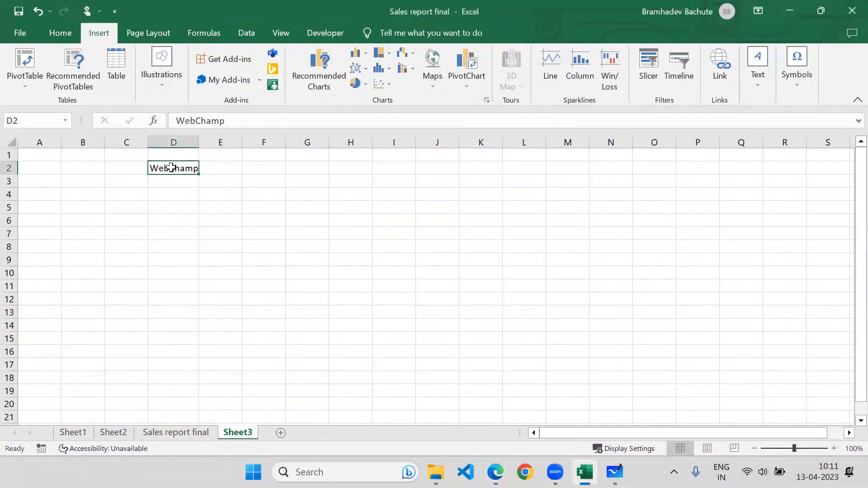
Paste the copied WebChamp - YouTube link into cell G2.
{"action": "left_click", "coordinate": [310, 169]}
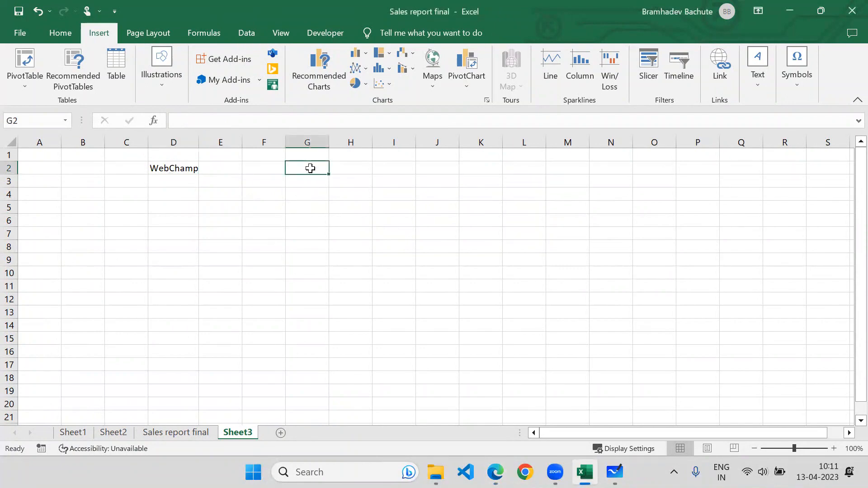
{"action": "type", "text": "WebChamp - YouTube"}
{"action": "left_click", "coordinate": [307, 221]}
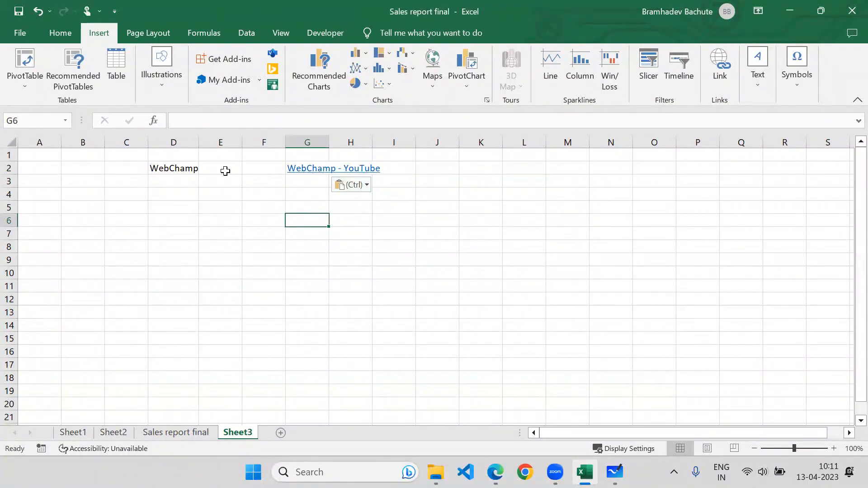
{"action": "left_click", "coordinate": [171, 170]}
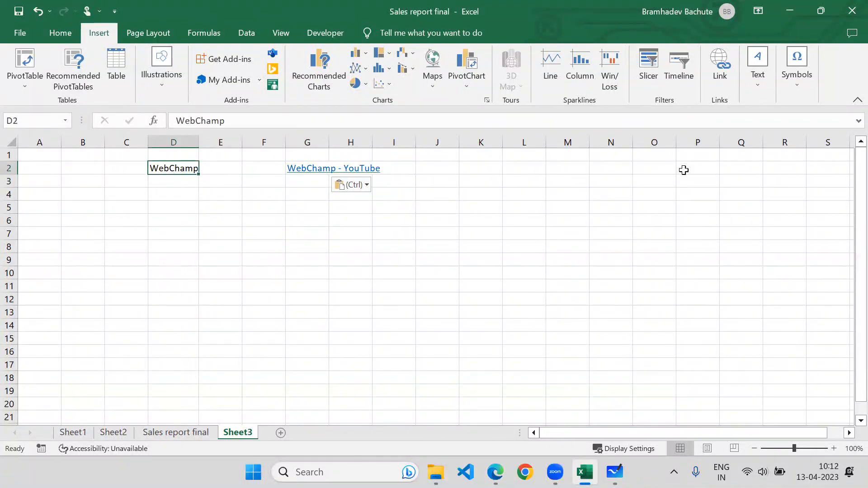
{"action": "left_click", "coordinate": [725, 85]}
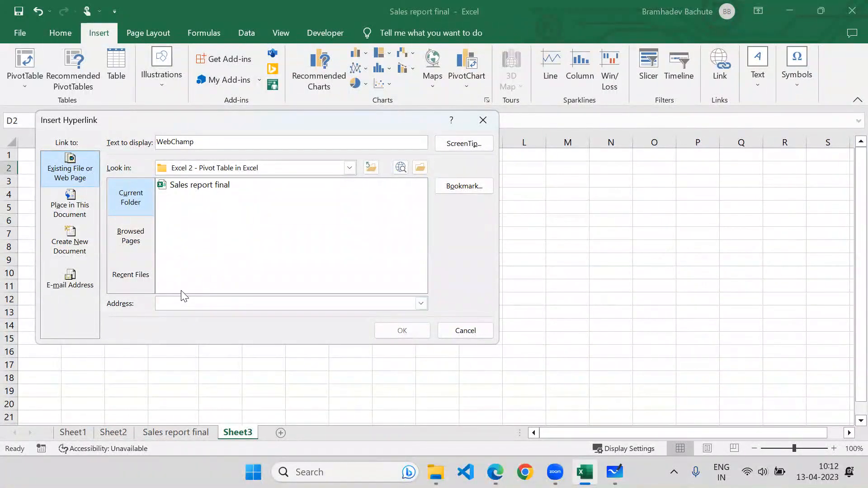
{"action": "type", "text": "https://www.youtube.com/channel/UCd9b72mcK3ogv13y5Q_qHSw"}
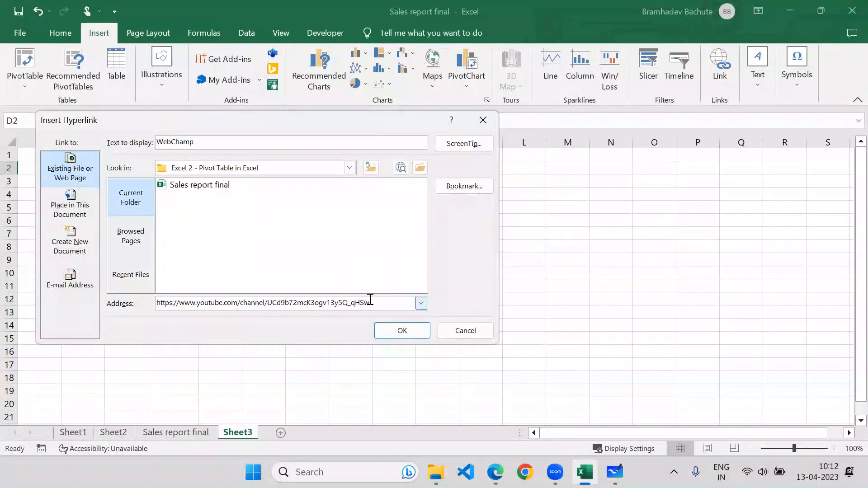
{"action": "left_click_drag", "start_coordinate": [367, 303], "coordinate": [131, 316]}
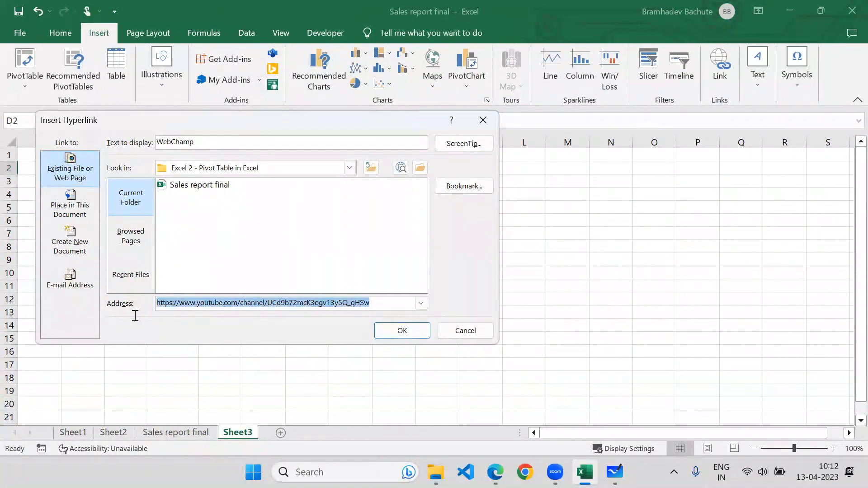
{"action": "left_click", "coordinate": [388, 335]}
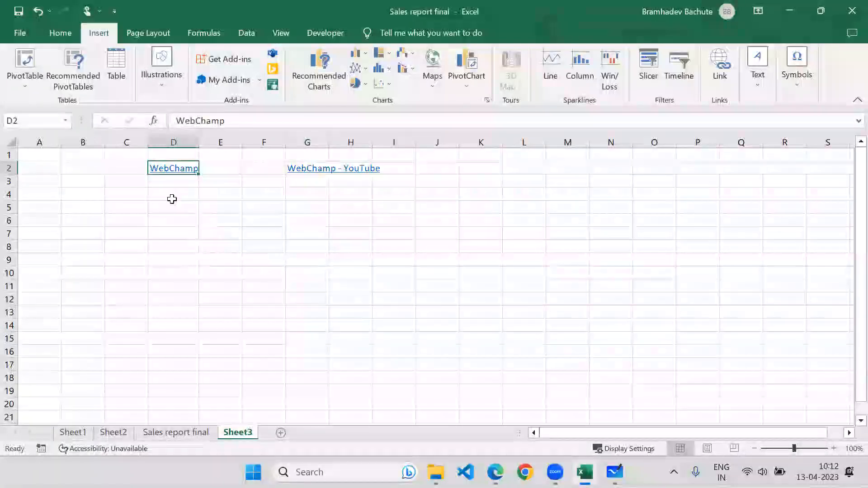
{"action": "left_click", "coordinate": [184, 187]}
Clear the contents of column G to remove the pasted YouTube link.
{"action": "left_click", "coordinate": [310, 138]}
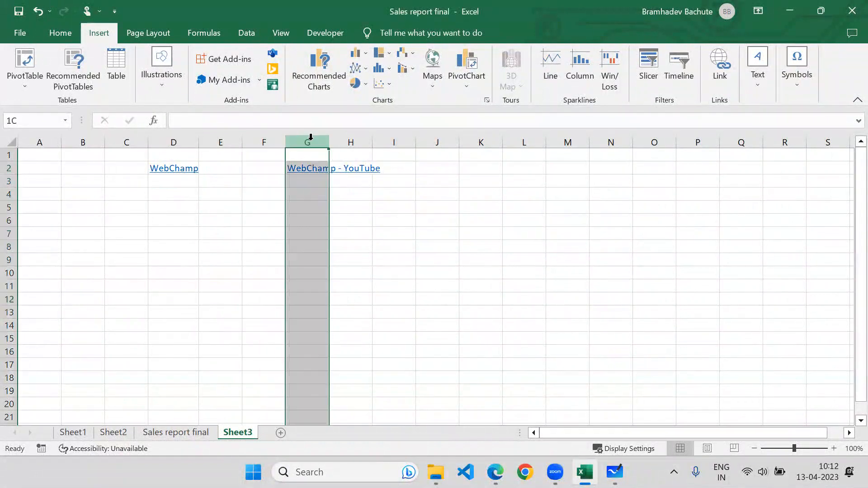
{"action": "key", "text": "Delete"}
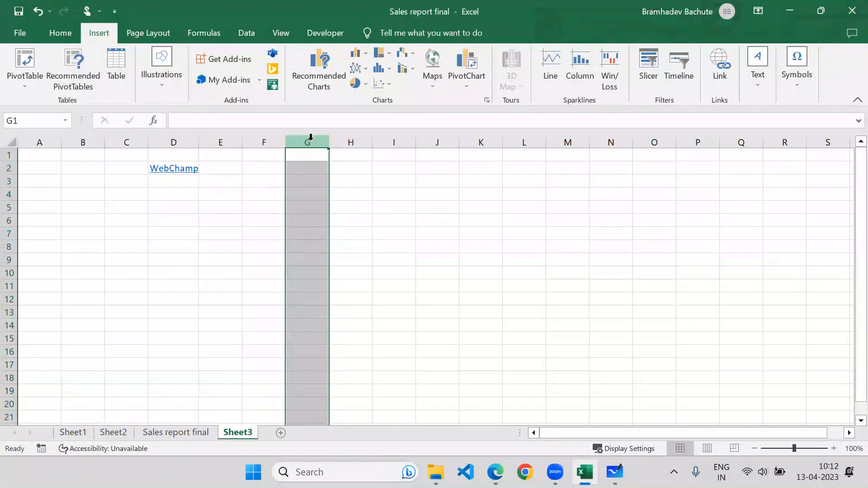
{"action": "left_click", "coordinate": [192, 192]}
Follow the WebChamp hyperlink in D2, view the channel page full screen, pause its video, and return to the Excel sheet.
{"action": "left_click", "coordinate": [182, 174]}
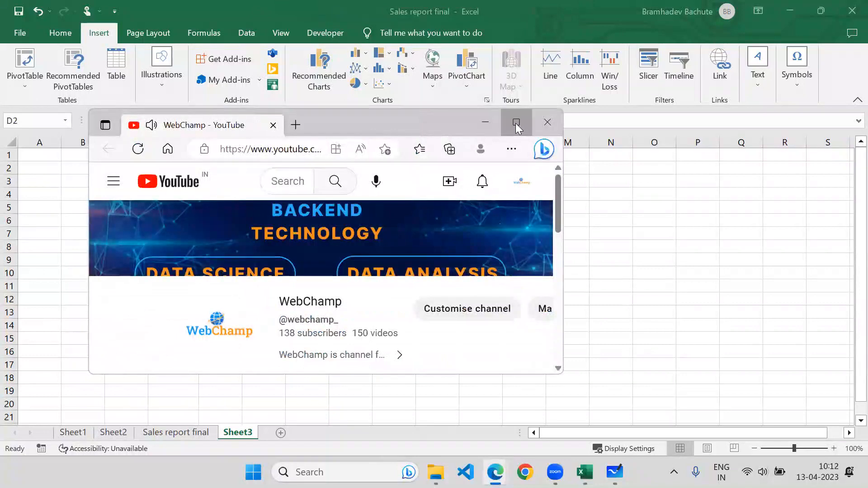
{"action": "left_click", "coordinate": [515, 123]}
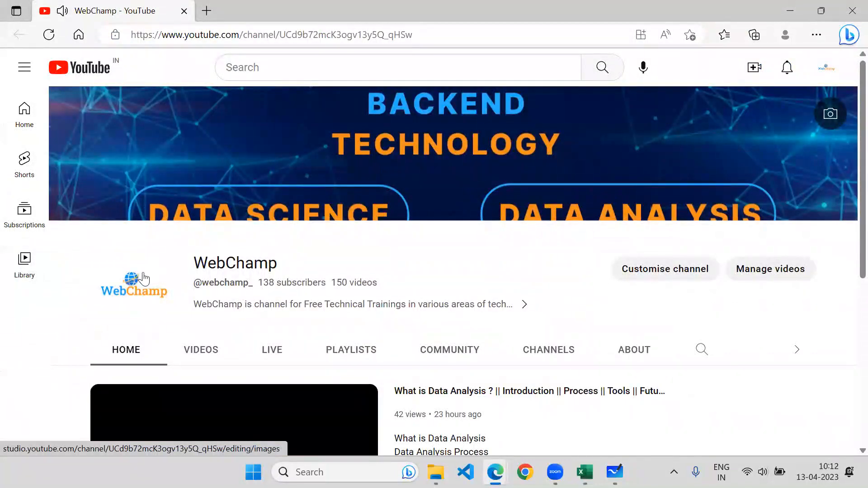
{"action": "scroll", "coordinate": [271, 280], "scroll_direction": "down", "scroll_amount": 4}
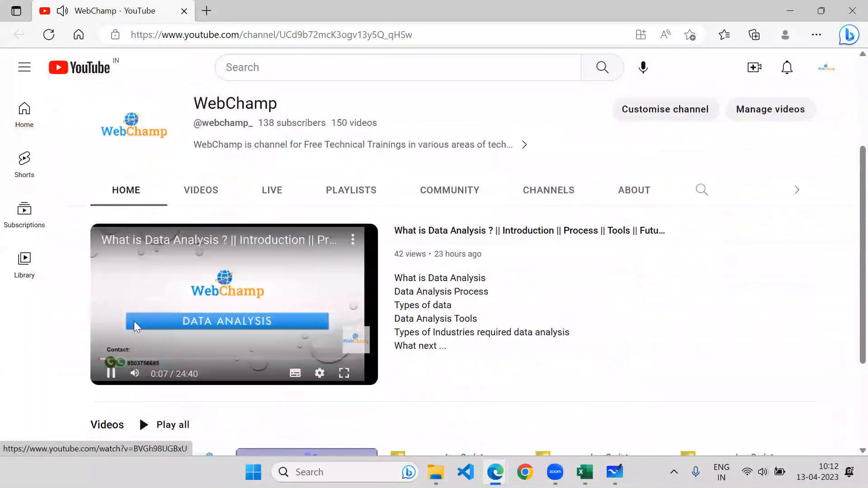
{"action": "left_click", "coordinate": [110, 371]}
{"action": "left_click", "coordinate": [790, 11]}
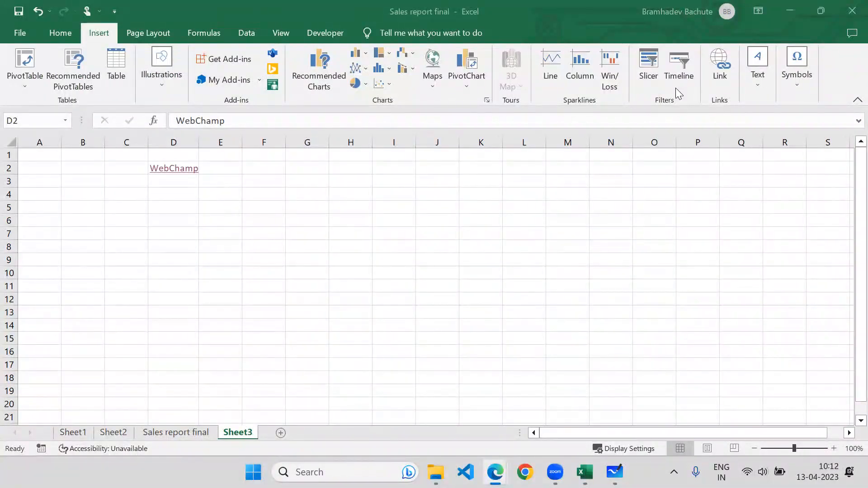
{"action": "left_click", "coordinate": [759, 80]}
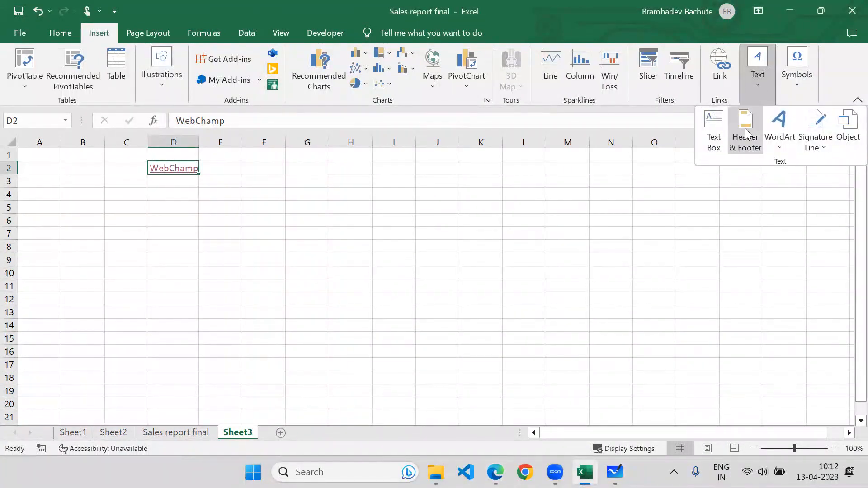
{"action": "left_click", "coordinate": [774, 143]}
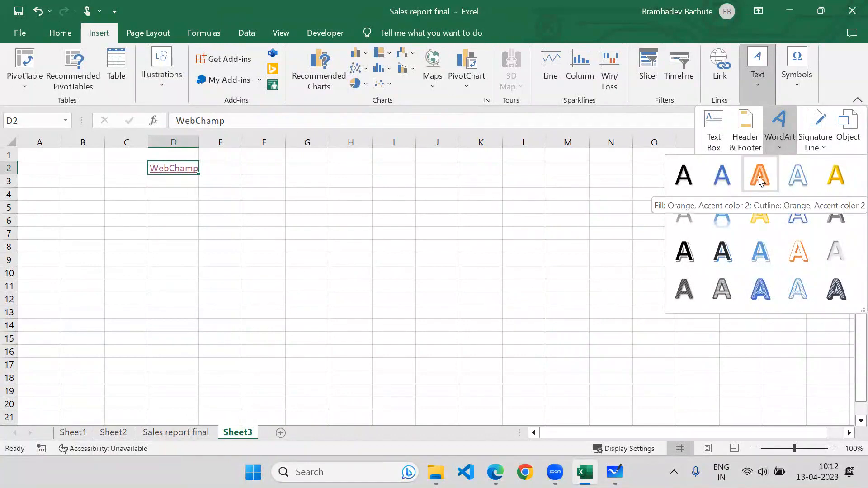
{"action": "left_click", "coordinate": [824, 148]}
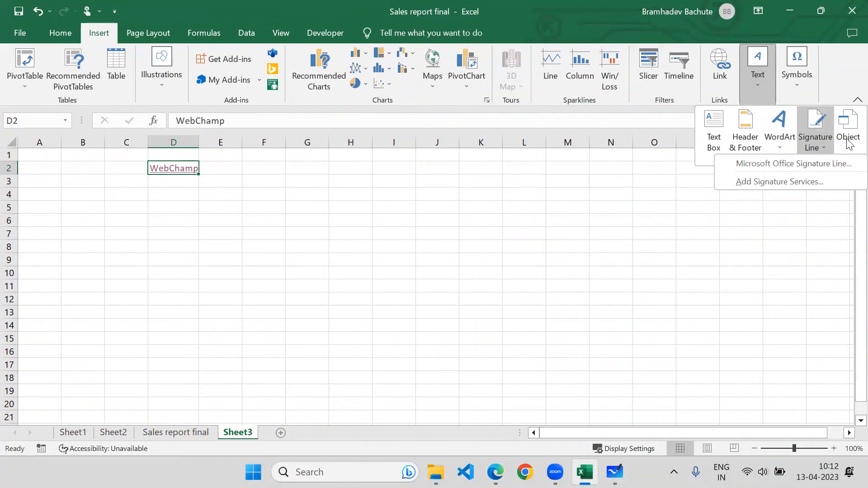
{"action": "left_click", "coordinate": [841, 67]}
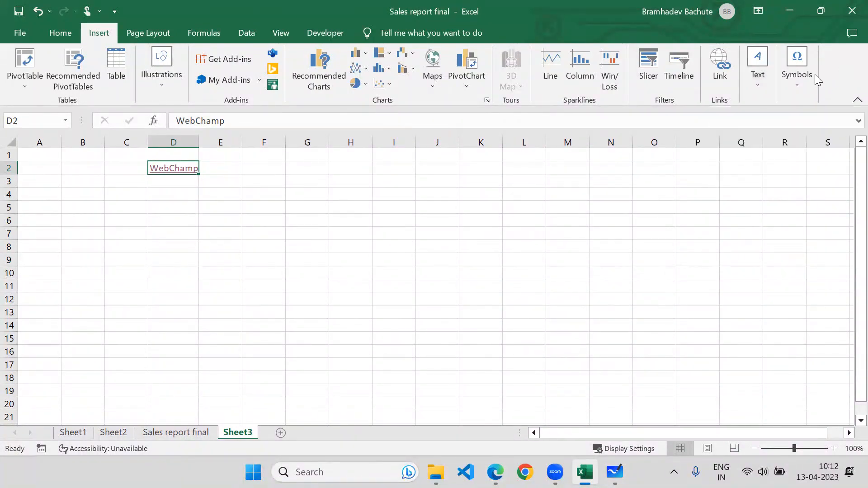
{"action": "left_click", "coordinate": [793, 83]}
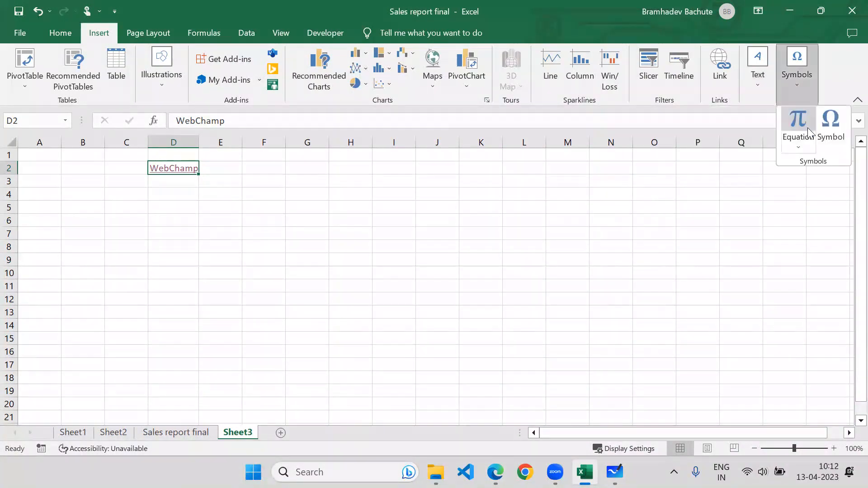